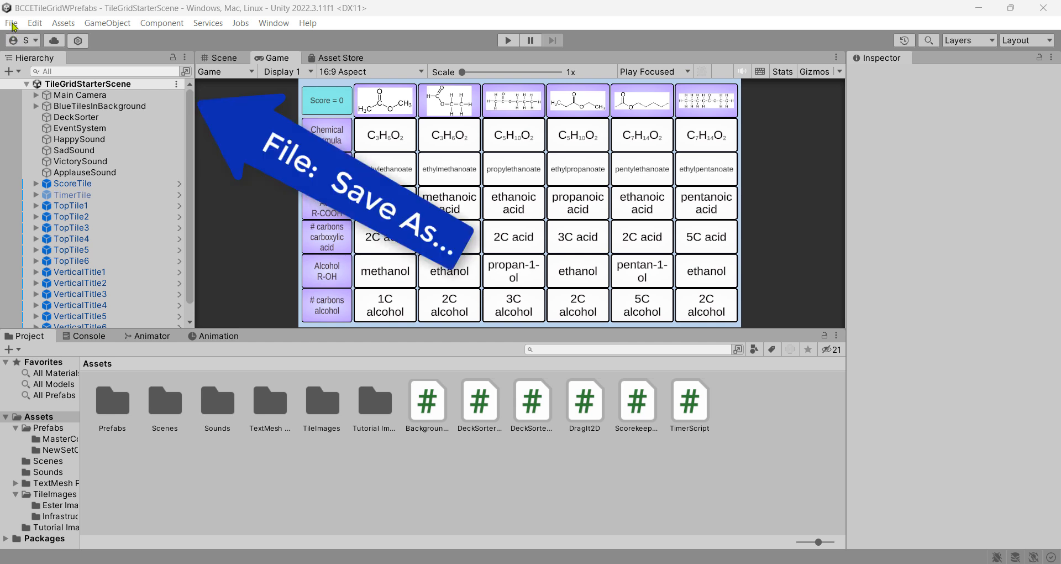
# - Save a copy of the scene as TutorialScene in the project's Scenes folder
pyautogui.click(12, 24)
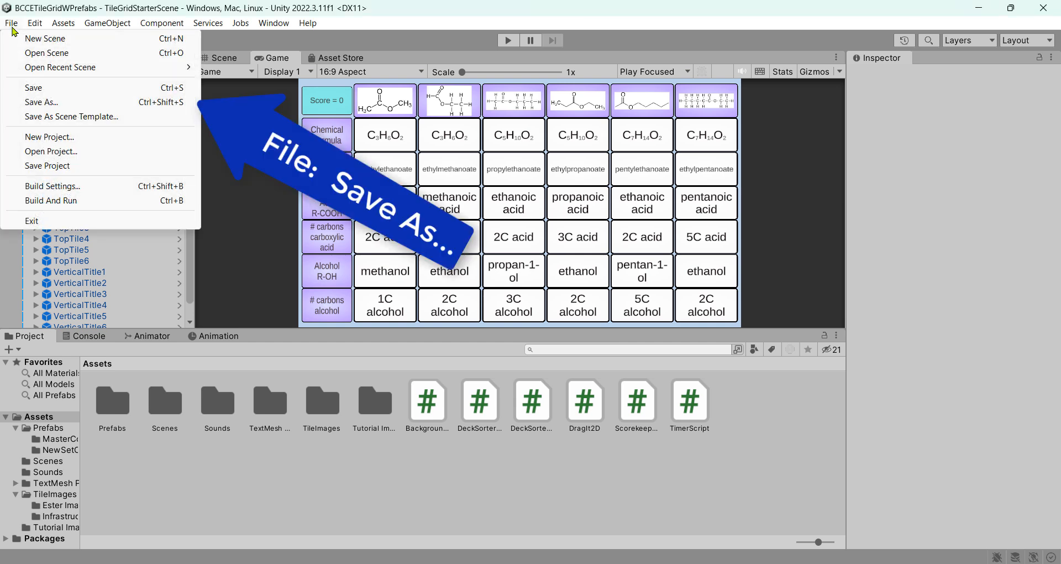
pyautogui.click(69, 108)
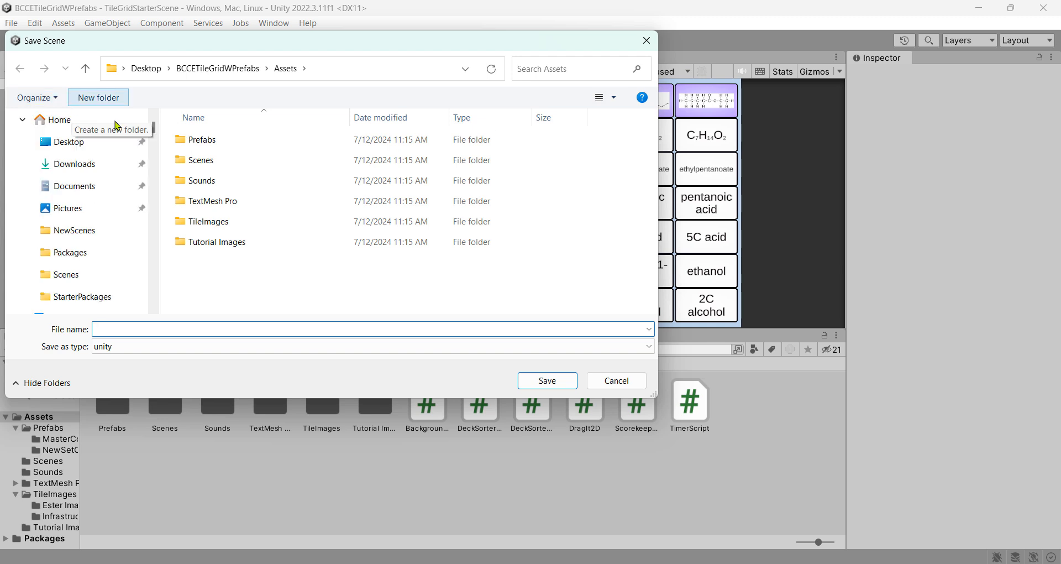
pyautogui.doubleClick(181, 161)
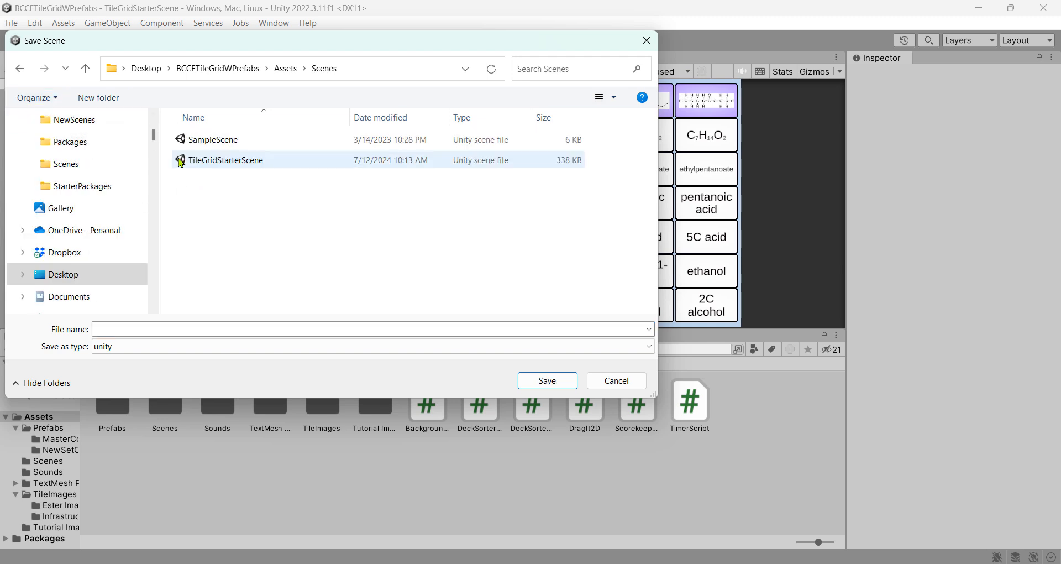
pyautogui.click(185, 330)
pyautogui.write('Tuto')
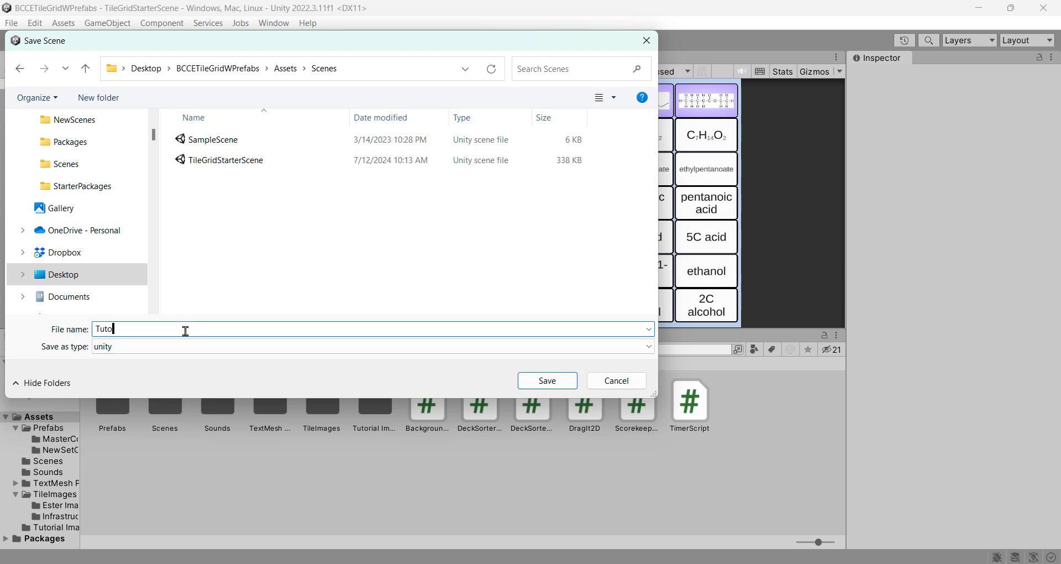
pyautogui.write('rialScene')
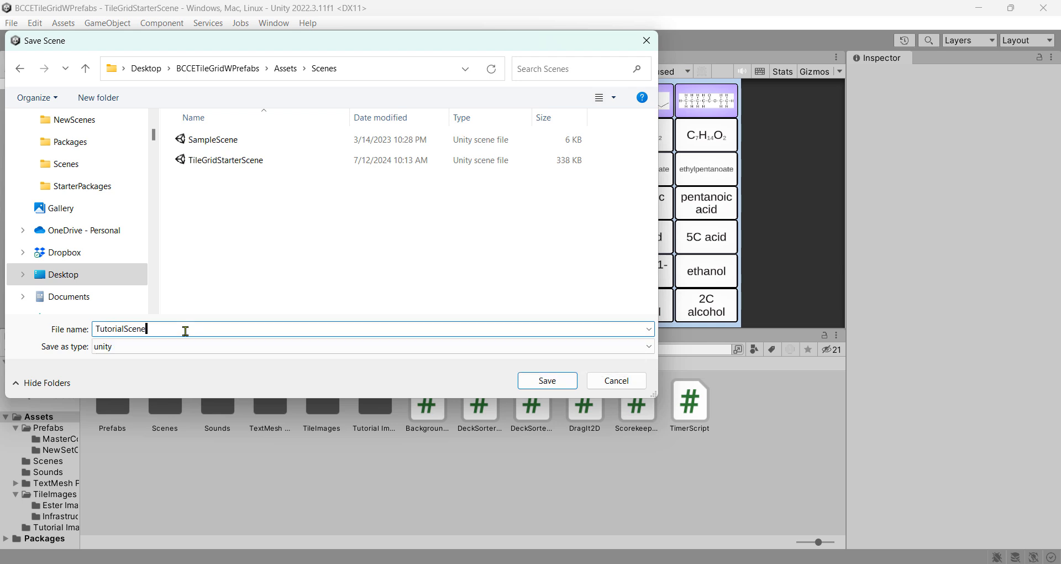
pyautogui.click(547, 380)
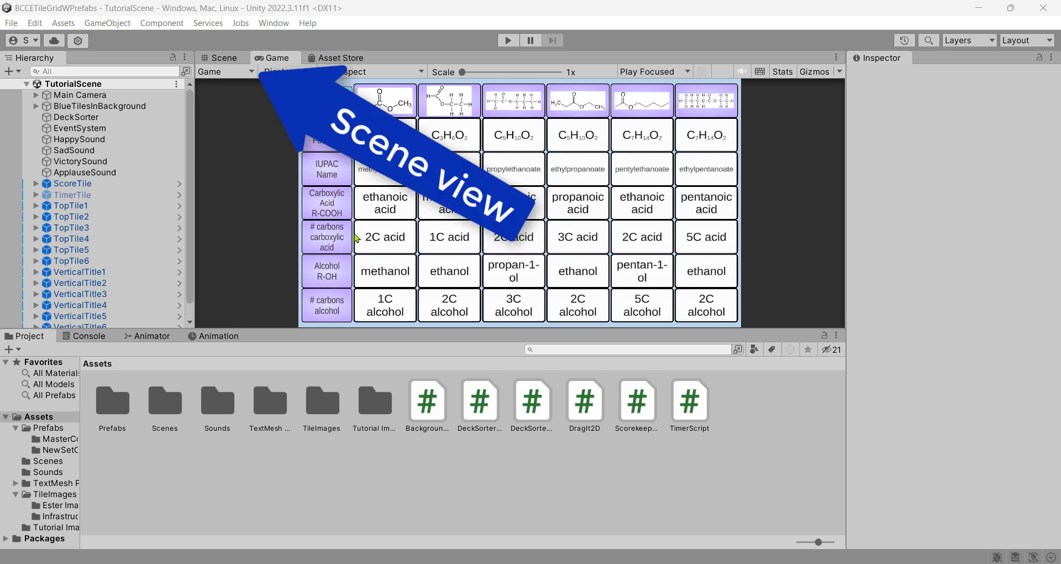
# - In the Scene view, delete the three lowest grid rows: # carbons carboxylic acid, Alcohol R-OH and # carbons alcohol
pyautogui.click(224, 58)
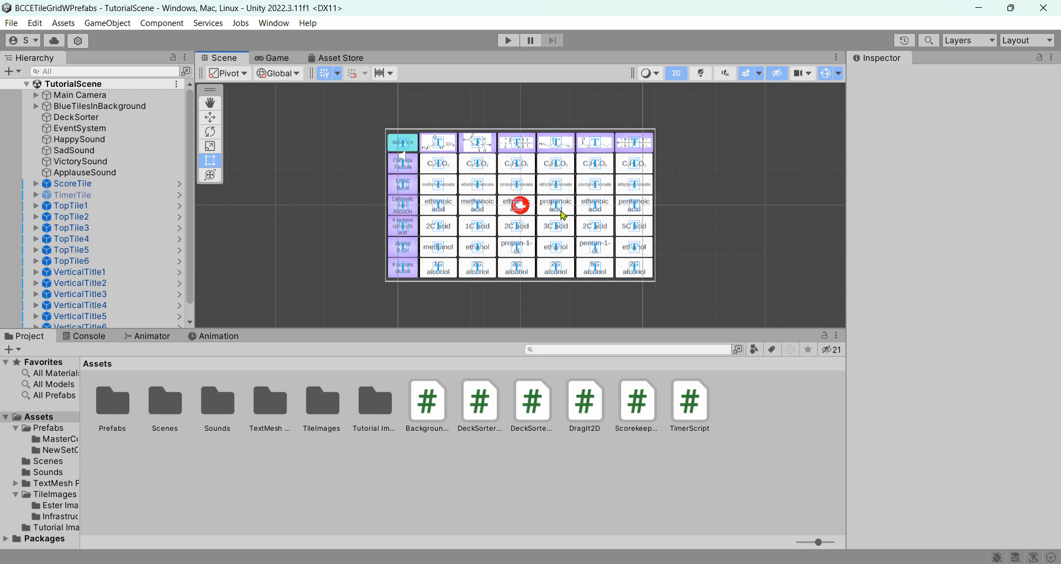
pyautogui.scroll(6, 561, 215)
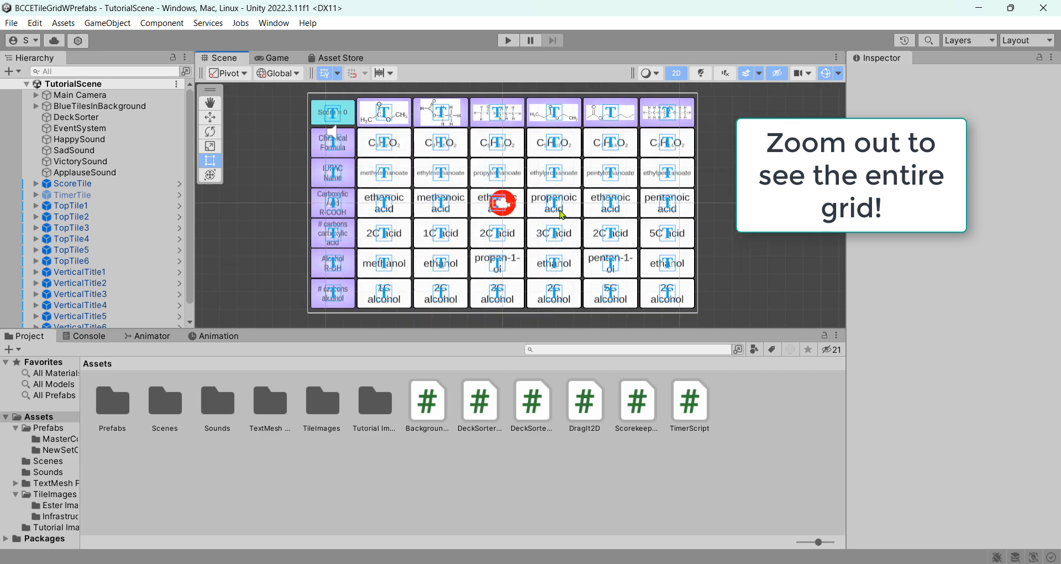
pyautogui.scroll(3, 560, 215)
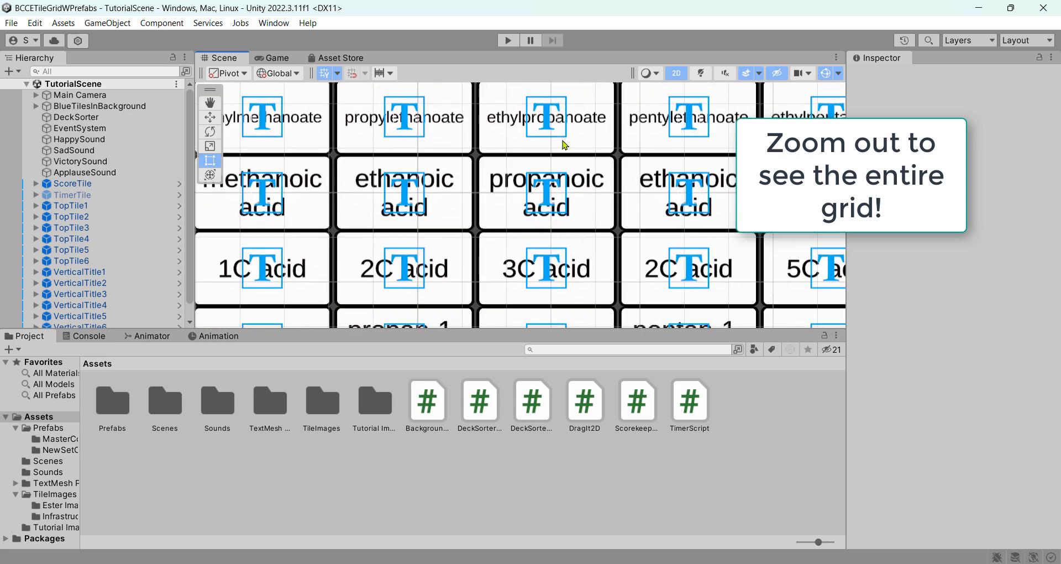
pyautogui.scroll(-10, 564, 211)
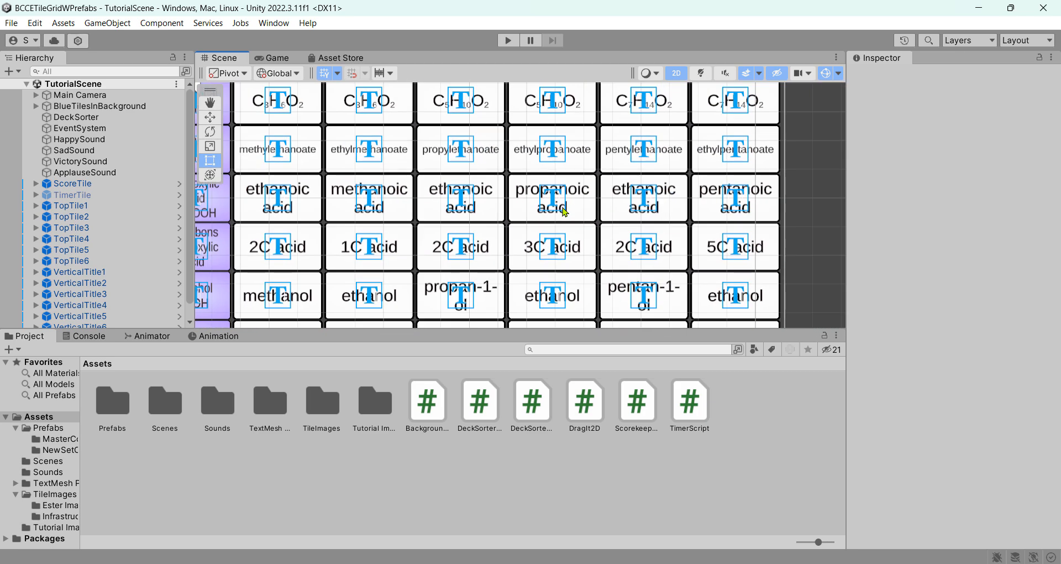
pyautogui.scroll(-1, 563, 211)
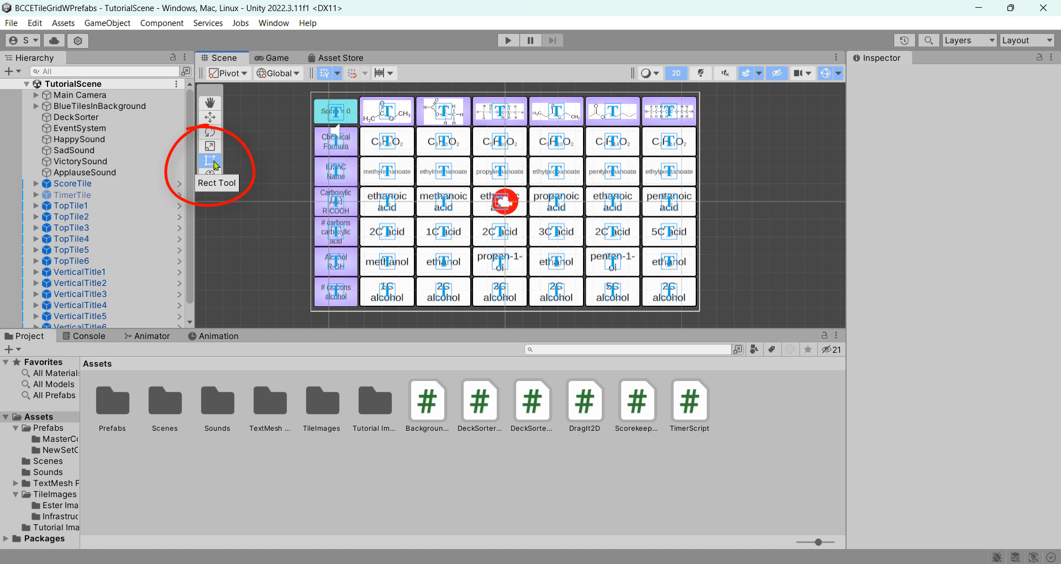
pyautogui.moveTo(284, 208); pyautogui.dragTo(751, 324)
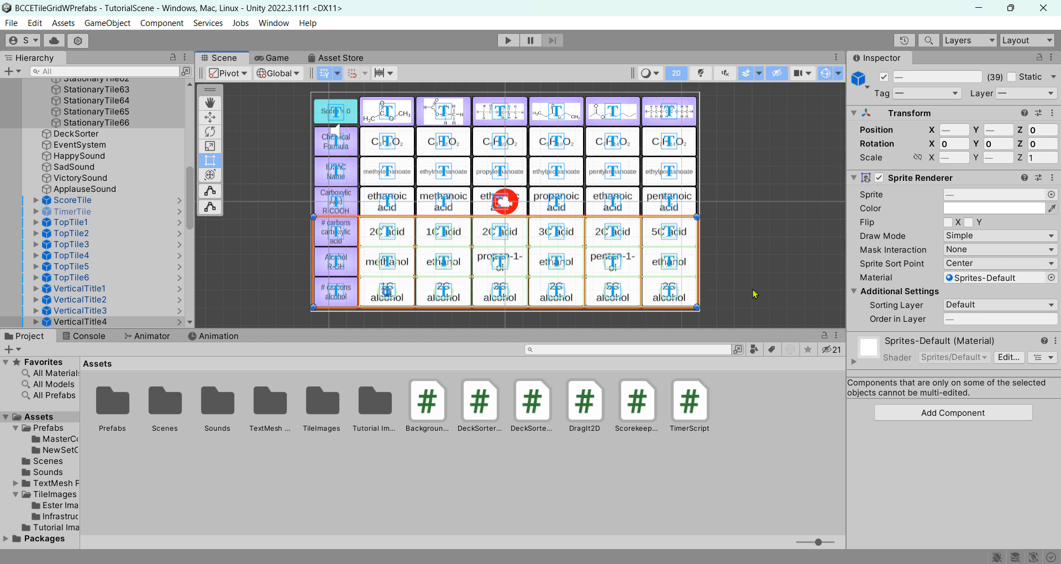
pyautogui.press('Delete')
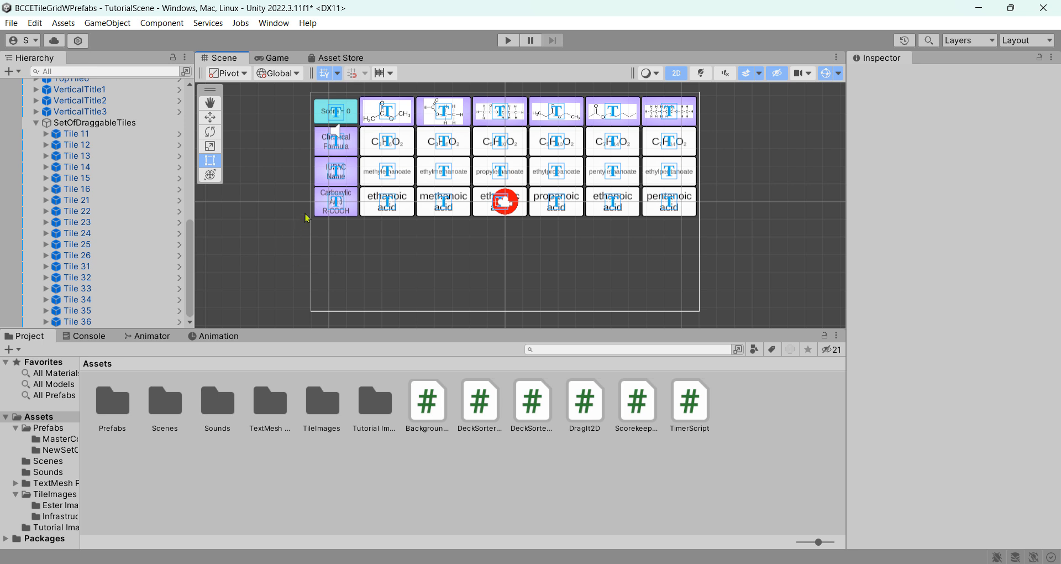
# - Delete the Carboxylic Acid row's title and its tiles on both sides of the camera icon, leaving the camera and third-column tile
pyautogui.moveTo(282, 188); pyautogui.dragTo(737, 256)
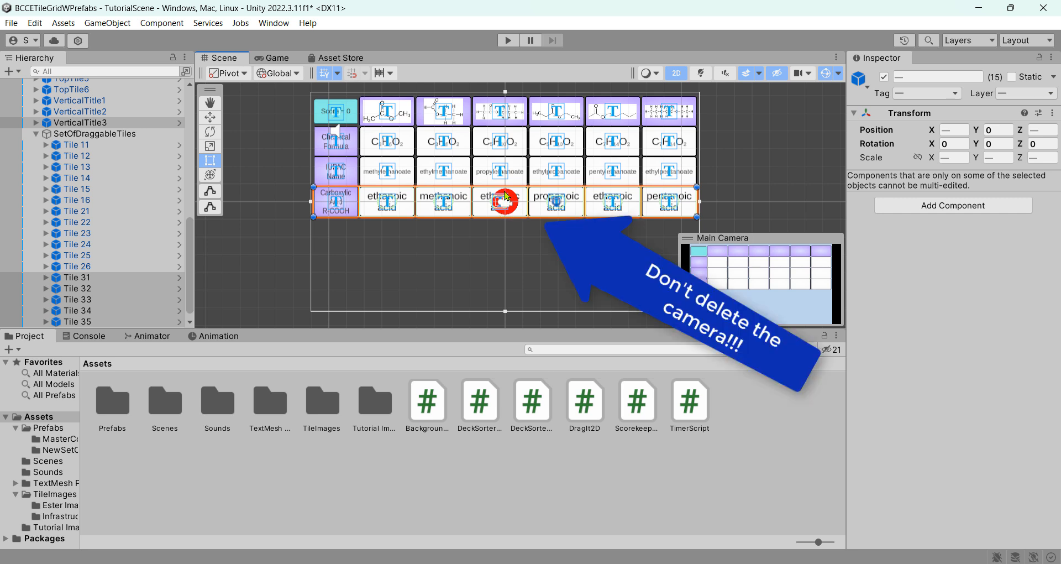
pyautogui.click(749, 182)
pyautogui.moveTo(295, 185); pyautogui.dragTo(482, 227)
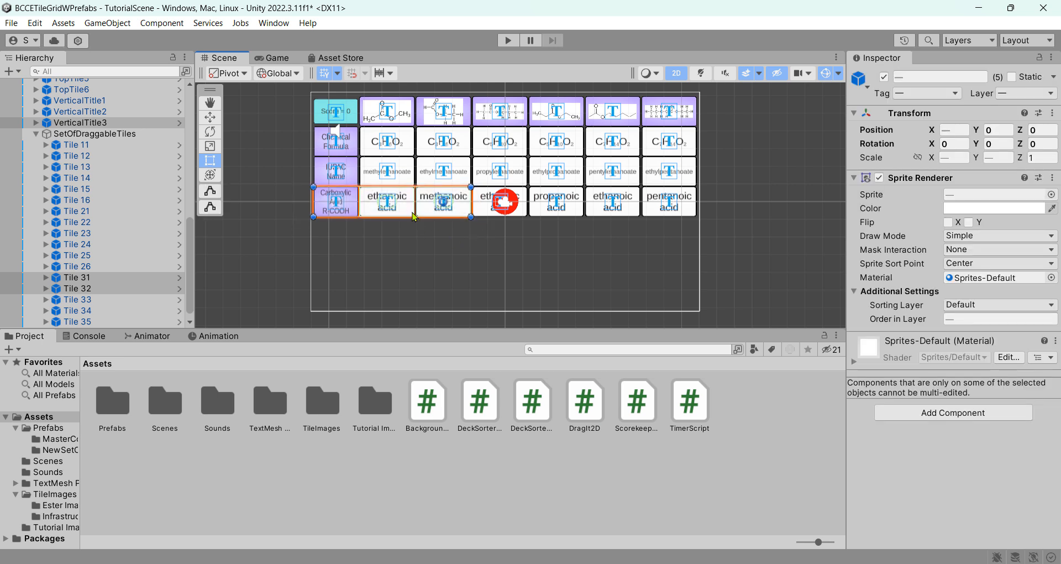
pyautogui.press('Delete')
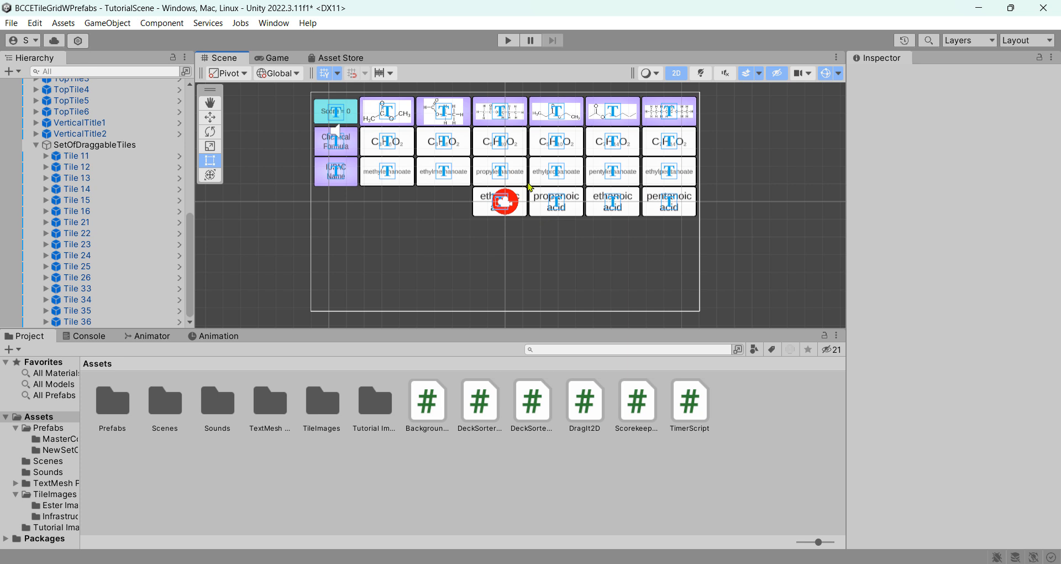
pyautogui.moveTo(527, 188); pyautogui.dragTo(709, 244)
pyautogui.press('Delete')
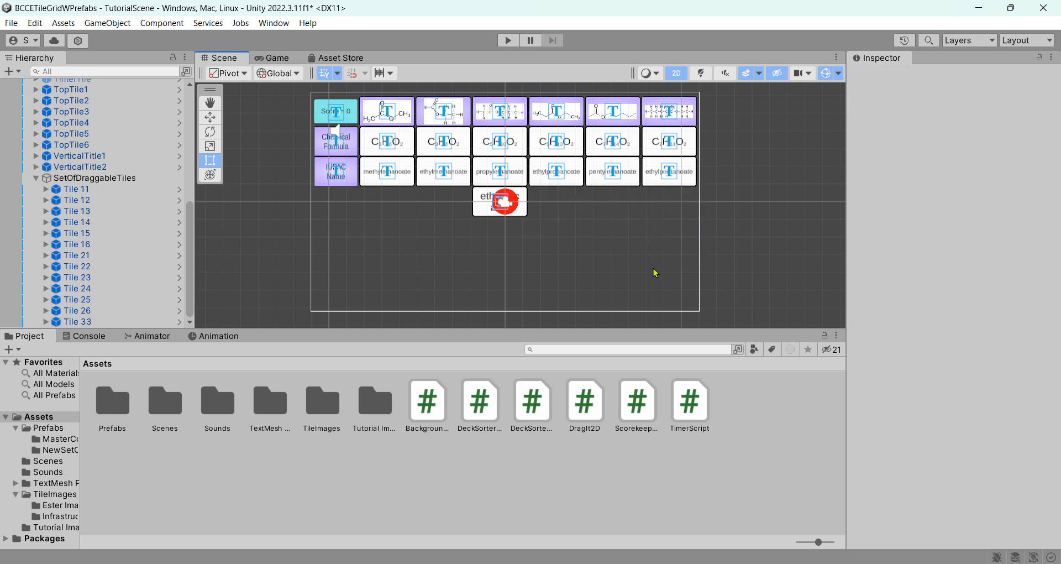
# - Delete Tile 33 and the StationaryTile33 behind it without removing the camera, and check the grid in the Game view
pyautogui.click(524, 215)
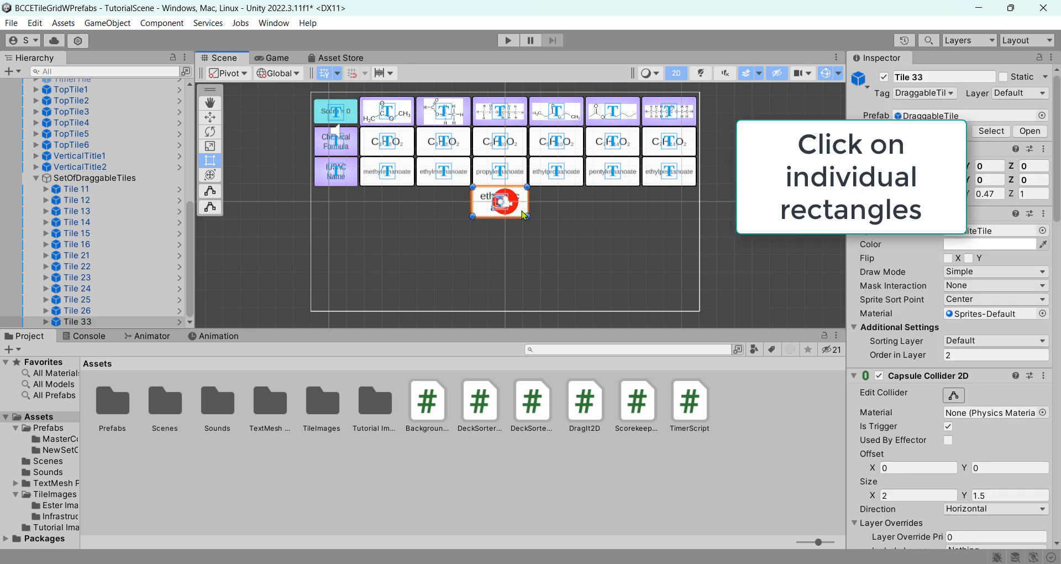
pyautogui.click(539, 260)
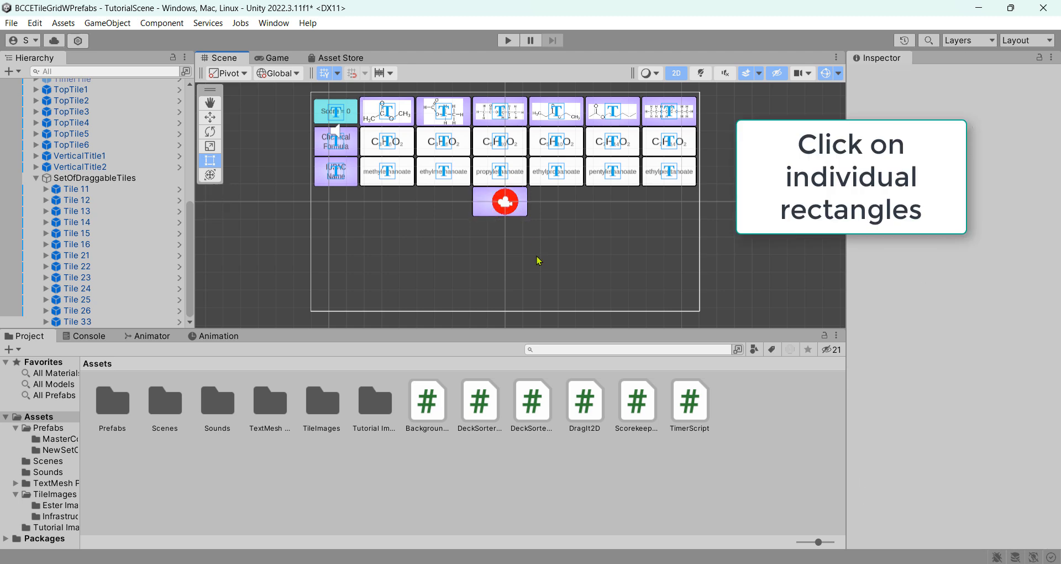
pyautogui.click(524, 215)
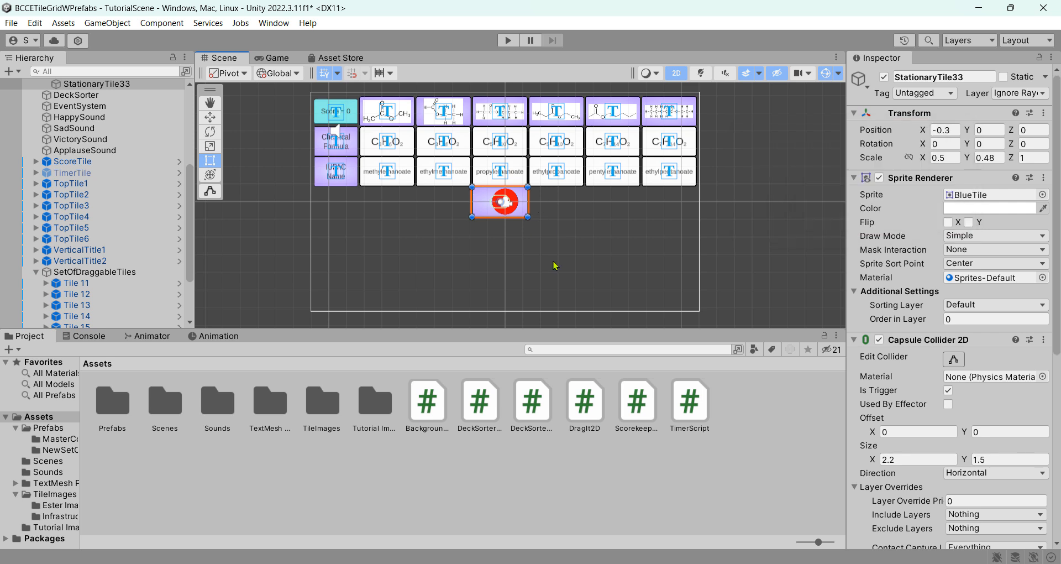
pyautogui.click(520, 215)
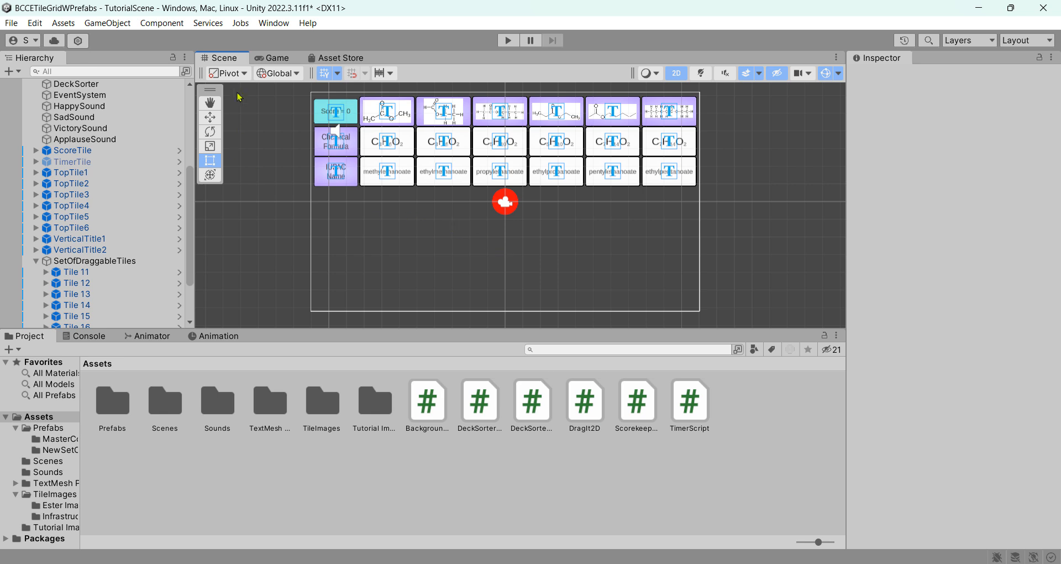
pyautogui.click(277, 58)
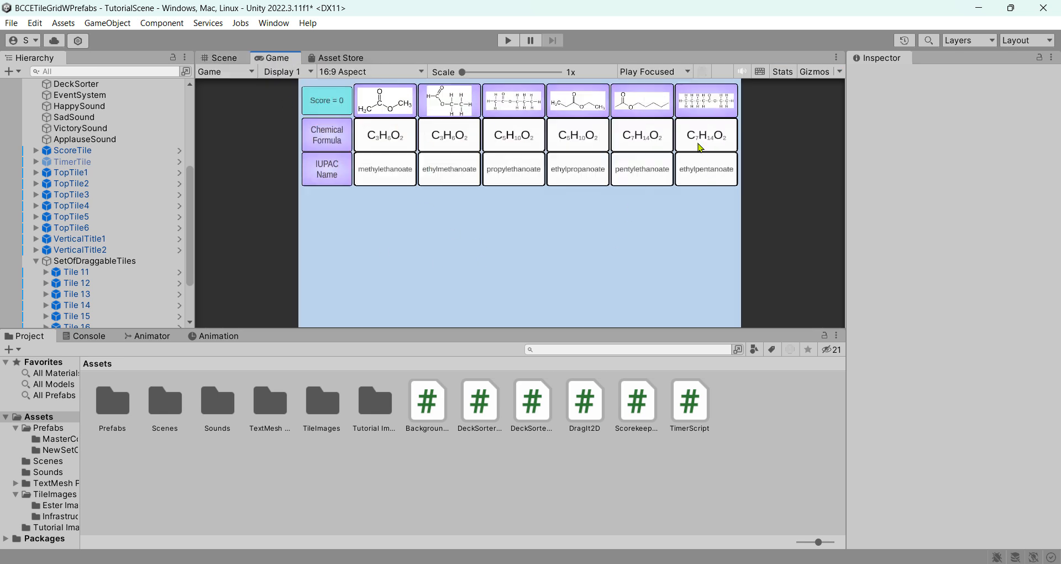
# - Delete the Main Camera from the hierarchy and undo the deletion
pyautogui.scroll(5, 189, 206)
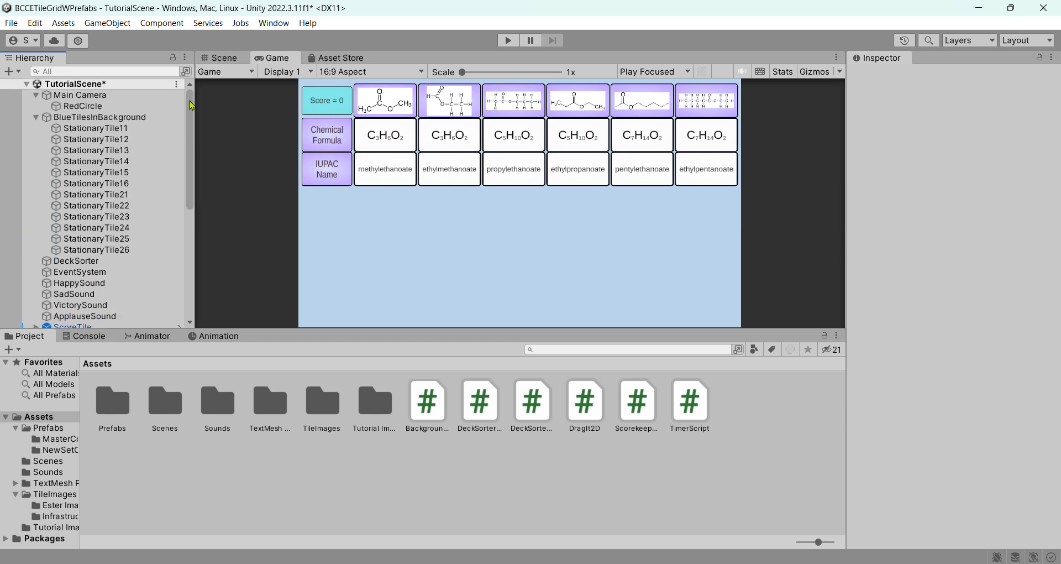
pyautogui.click(89, 96)
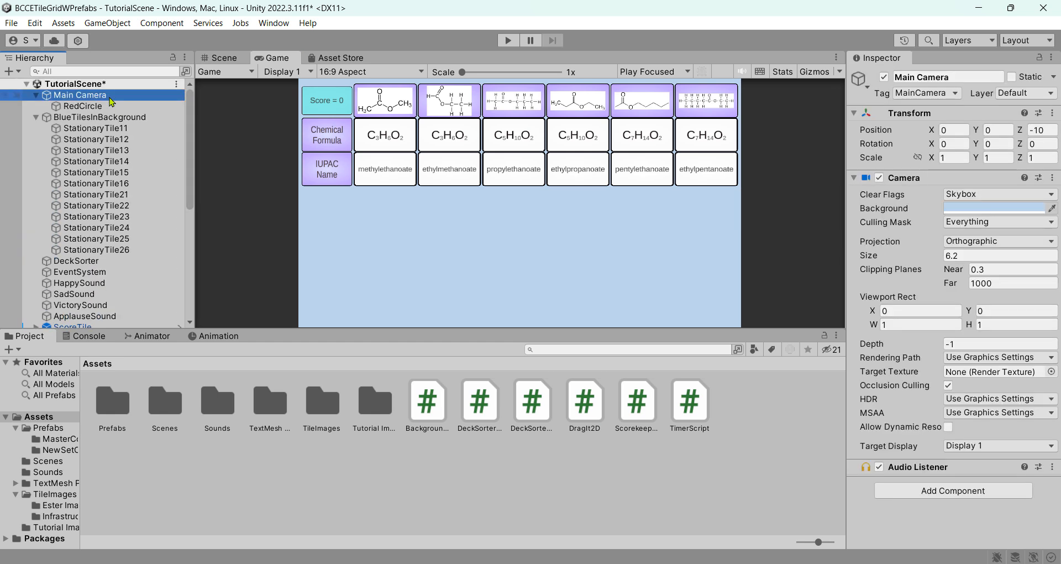
pyautogui.press('Delete')
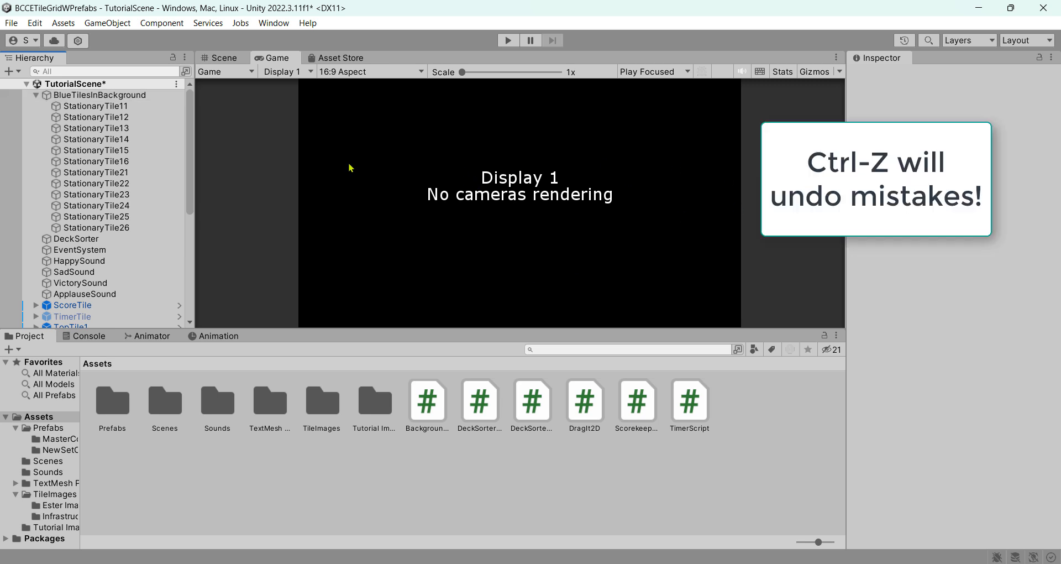
pyautogui.hotkey('ctrl', 'z')
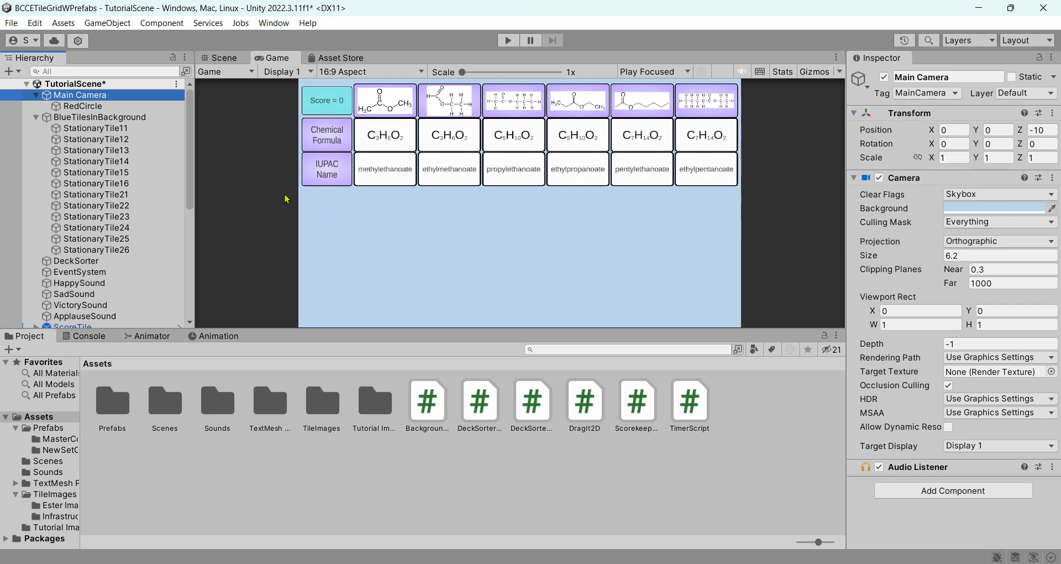
# - Delete the entire sixth column of tiles (ethylpentanoate) in the Scene view and check the grid in the Game view
pyautogui.click(232, 58)
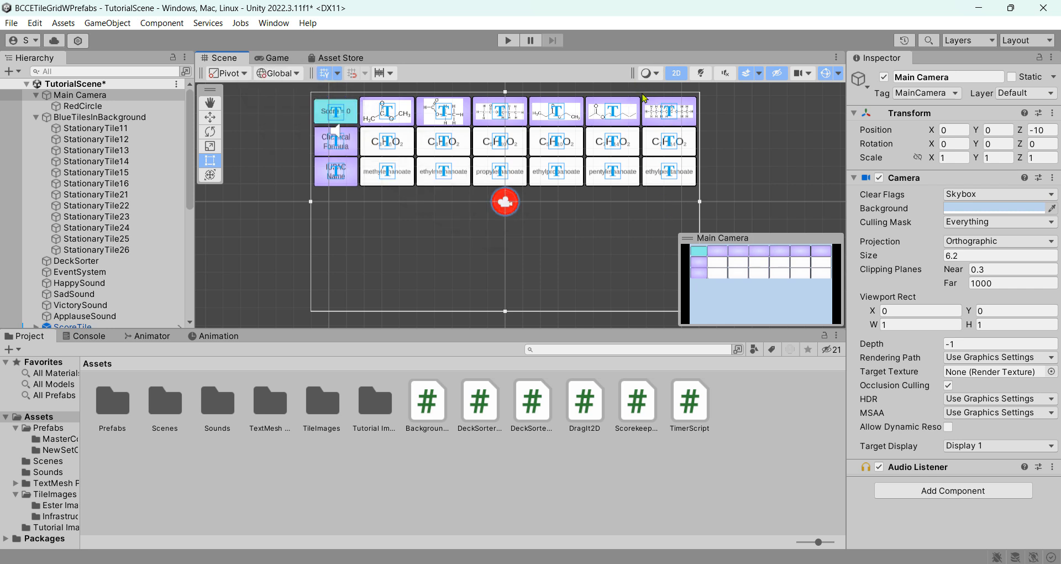
pyautogui.moveTo(639, 85); pyautogui.dragTo(725, 200)
pyautogui.press('Delete')
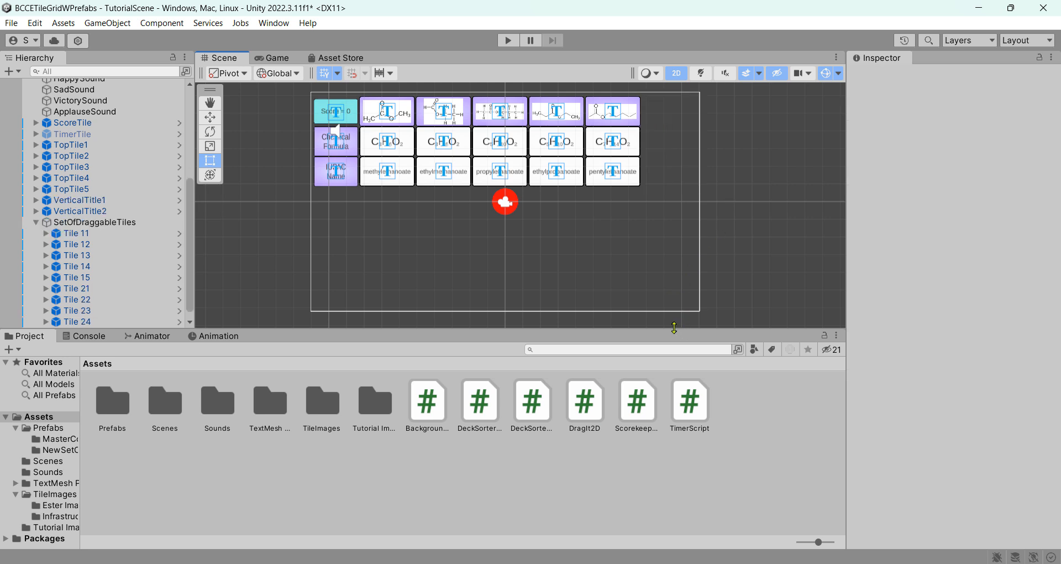
pyautogui.click(286, 59)
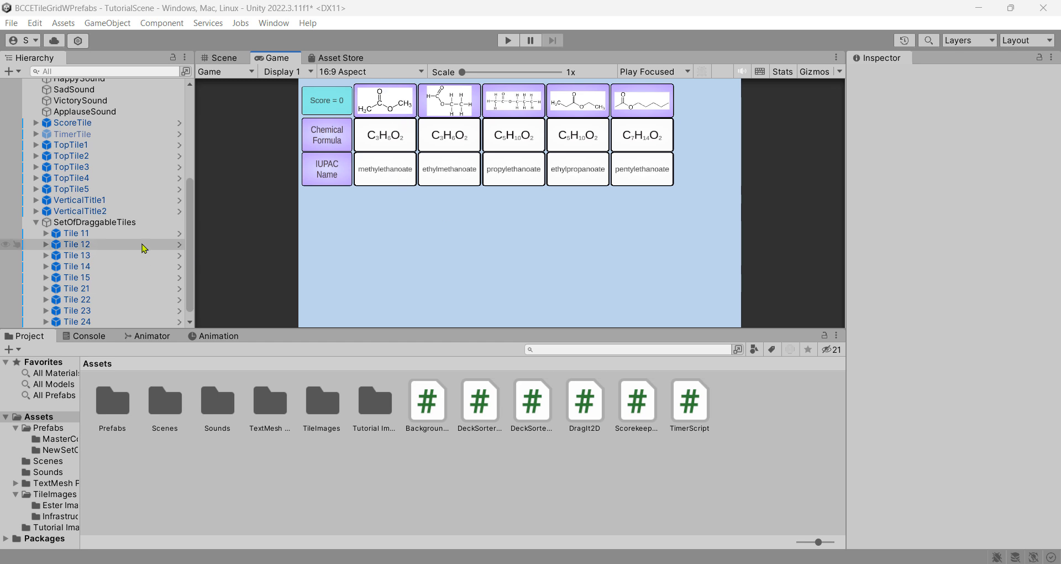
# - Collapse the SetOfDraggableTiles and BlueTilesInBackground groups in the hierarchy
pyautogui.scroll(-1, 141, 236)
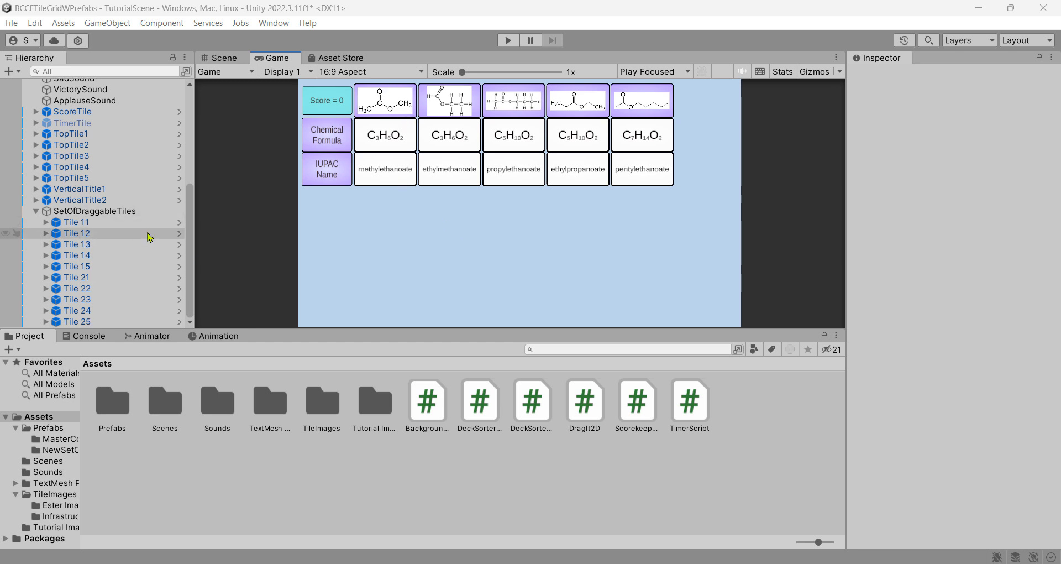
pyautogui.scroll(6, 137, 227)
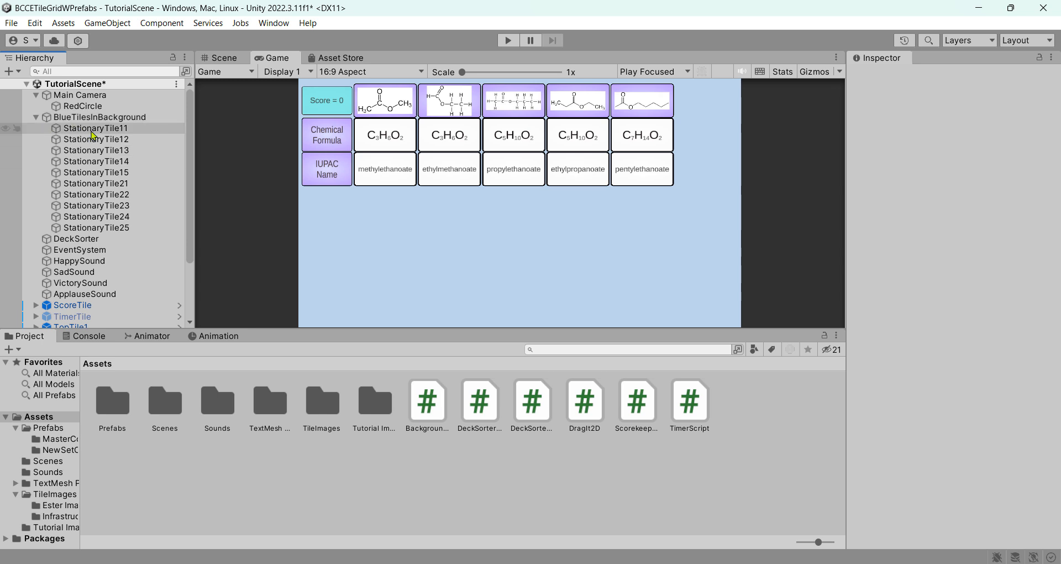
pyautogui.click(37, 119)
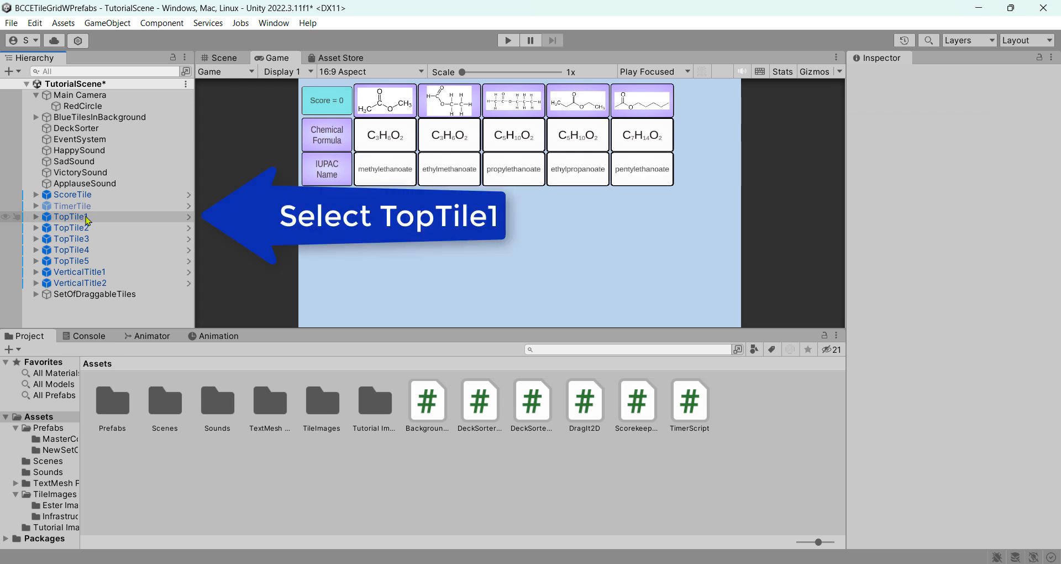
# - Deactivate the Image object under TopTile1's Canvas and set the tile's text to "3 Carbons"
pyautogui.click(36, 221)
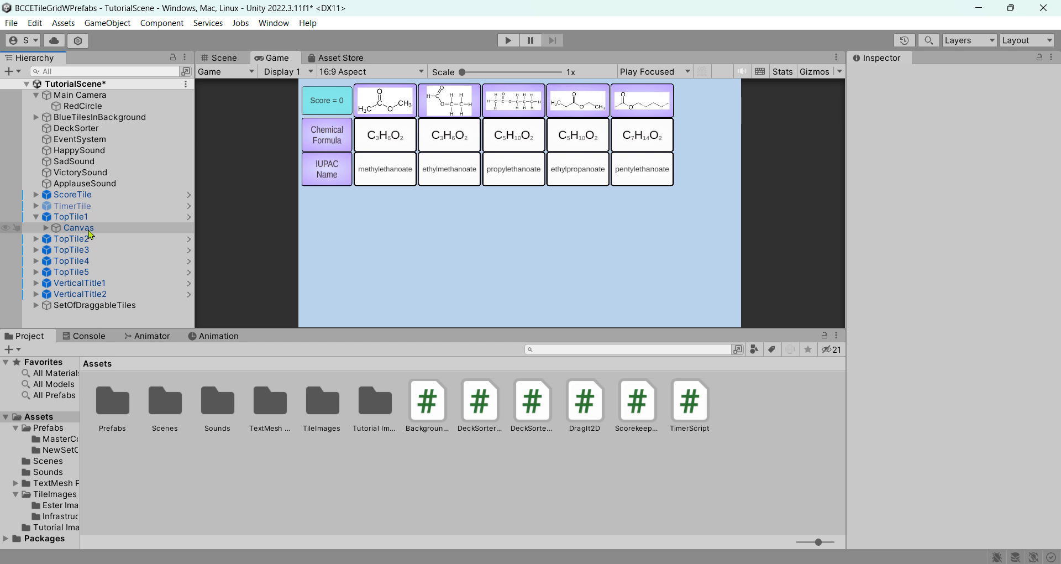
pyautogui.click(46, 228)
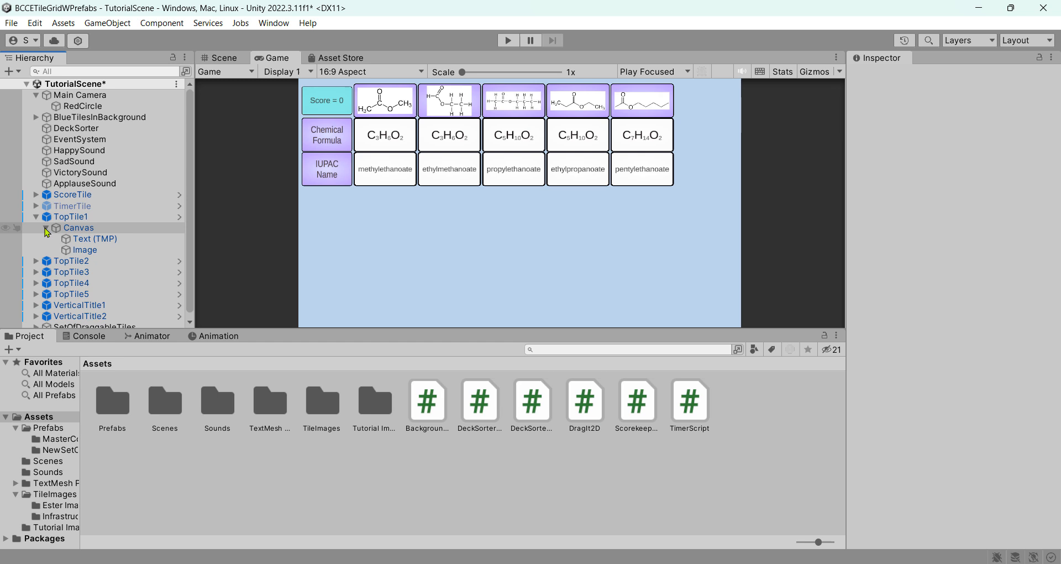
pyautogui.click(120, 252)
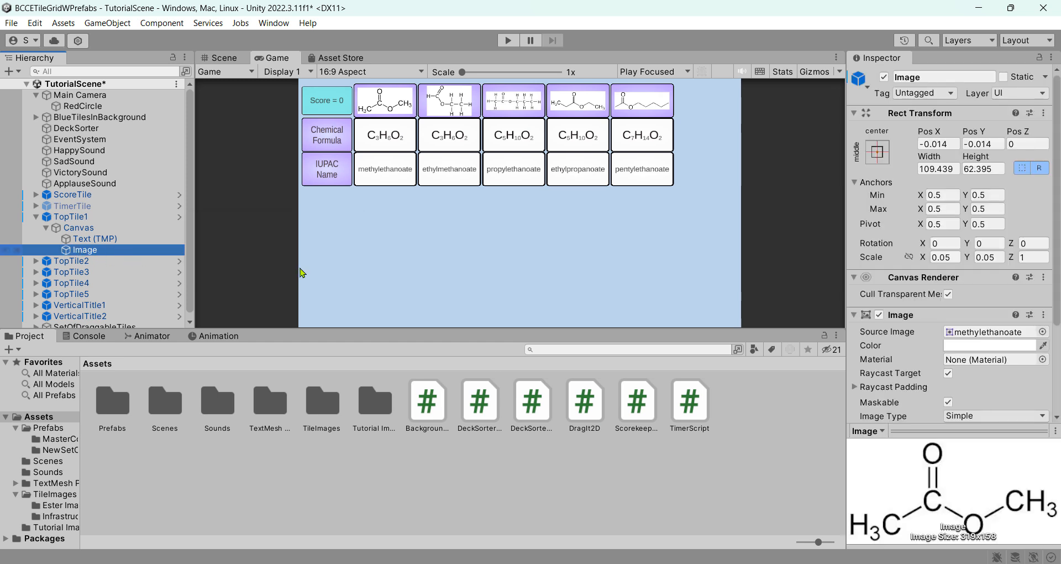
pyautogui.click(883, 77)
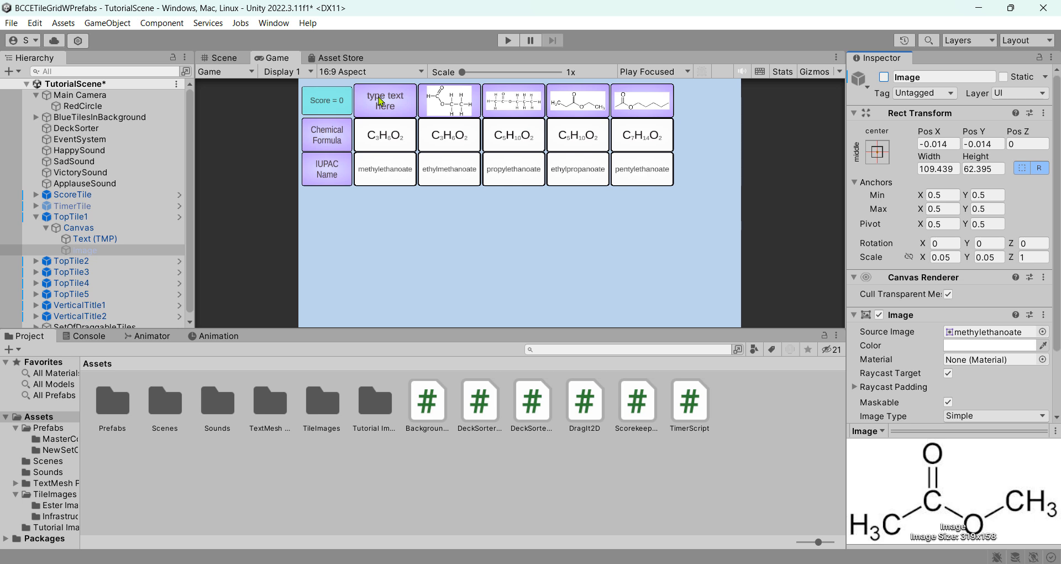
pyautogui.click(112, 241)
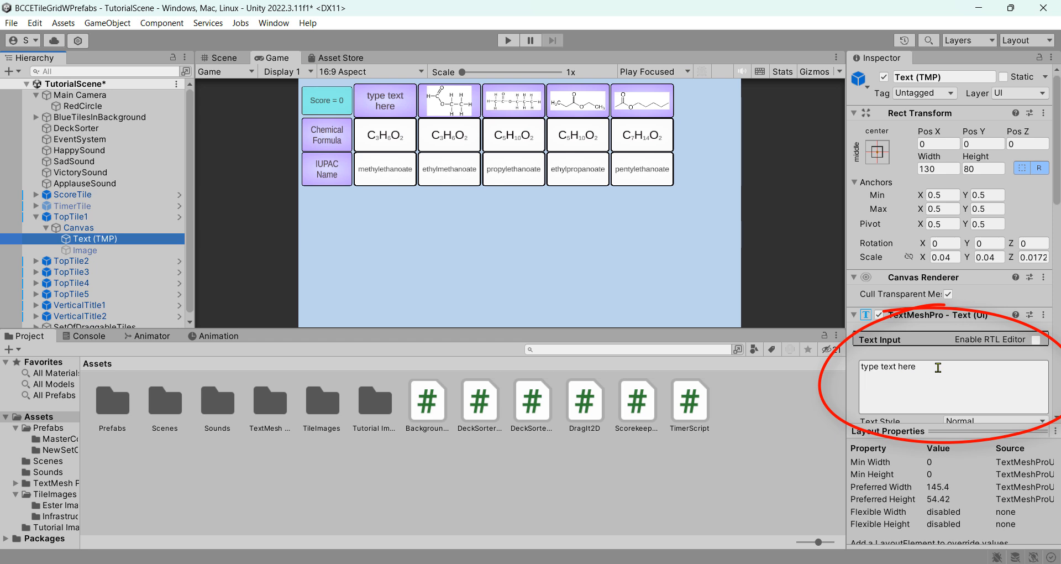
pyautogui.moveTo(862, 370)
pyautogui.mouseDown()
pyautogui.moveTo(840, 370)
pyautogui.moveTo(924, 371)
pyautogui.mouseUp()
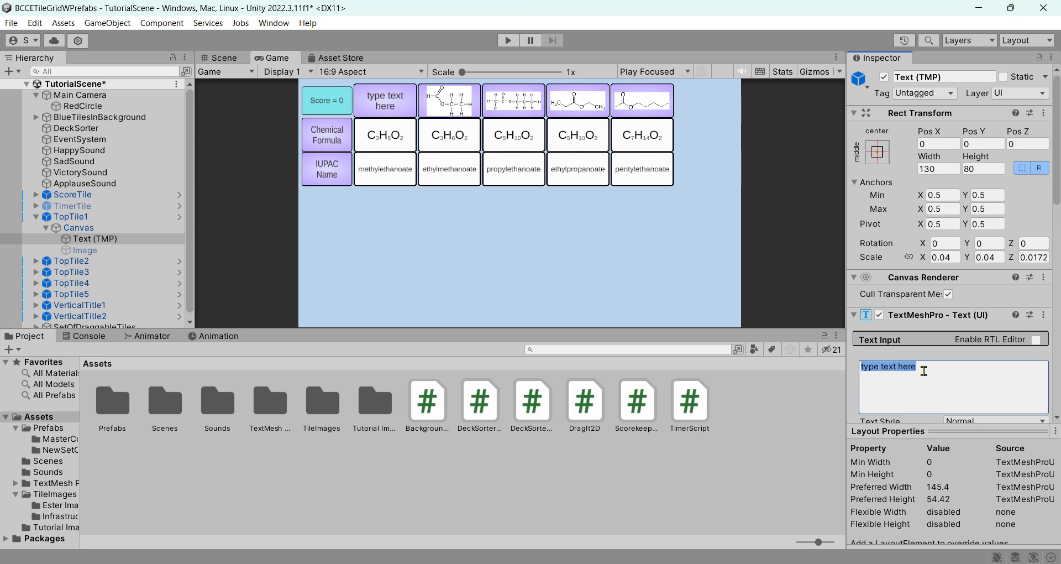
pyautogui.write('3 Carbons')
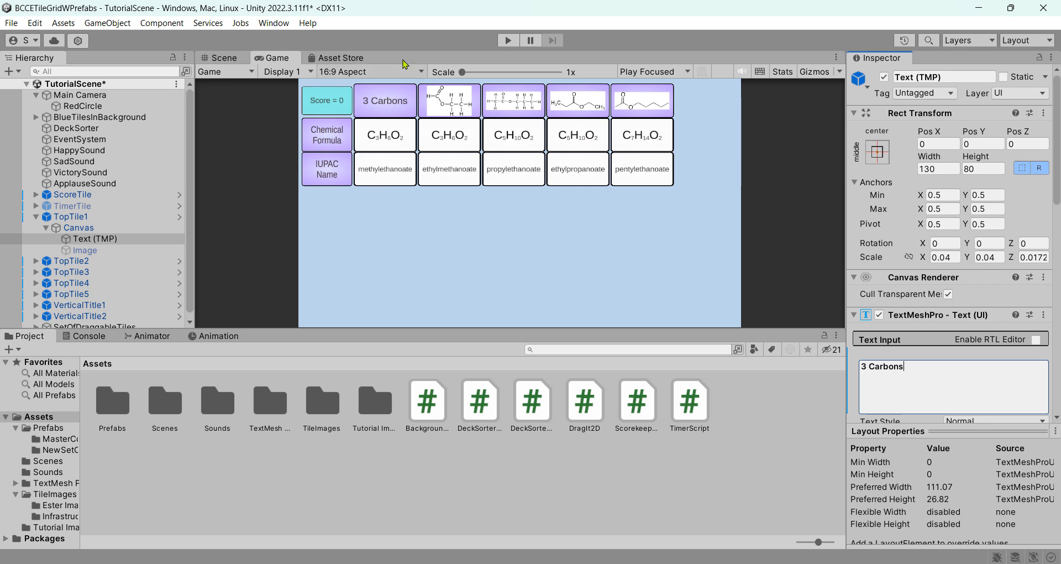
# - Deactivate the Image object under TopTile2's Canvas and set the tile's text to "4 Carbons"
pyautogui.click(38, 260)
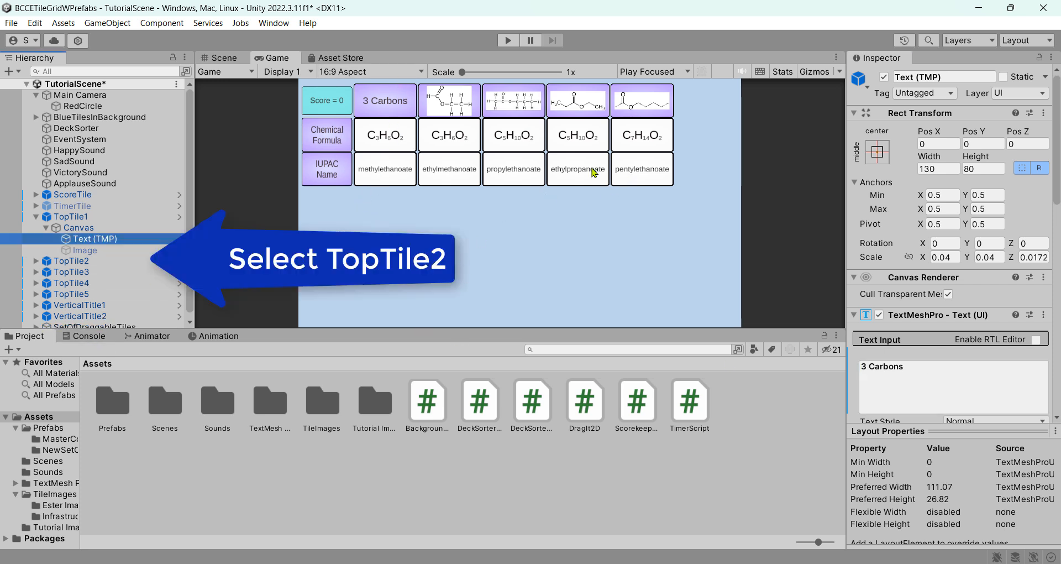
pyautogui.click(99, 268)
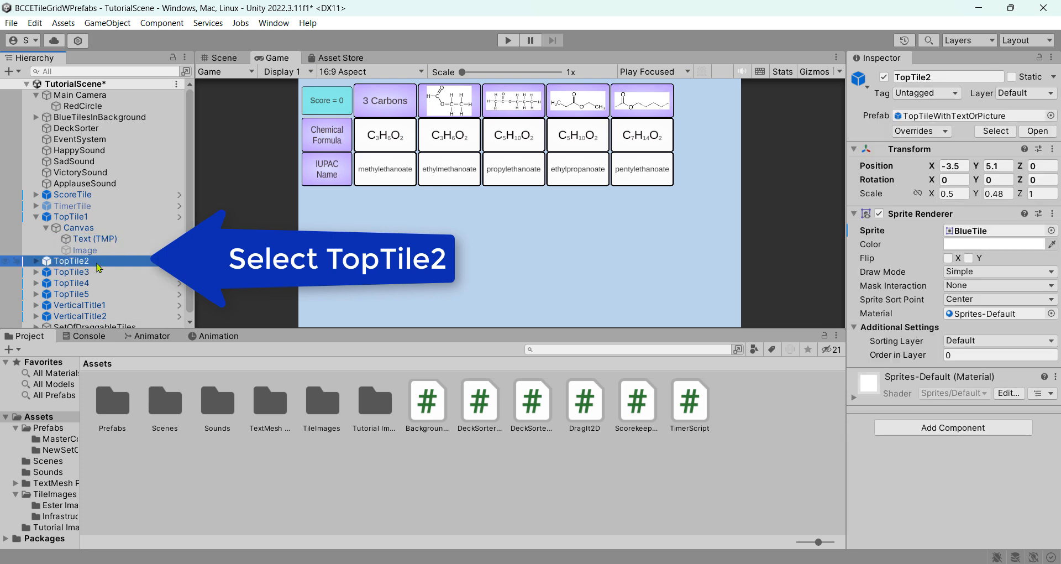
pyautogui.click(35, 261)
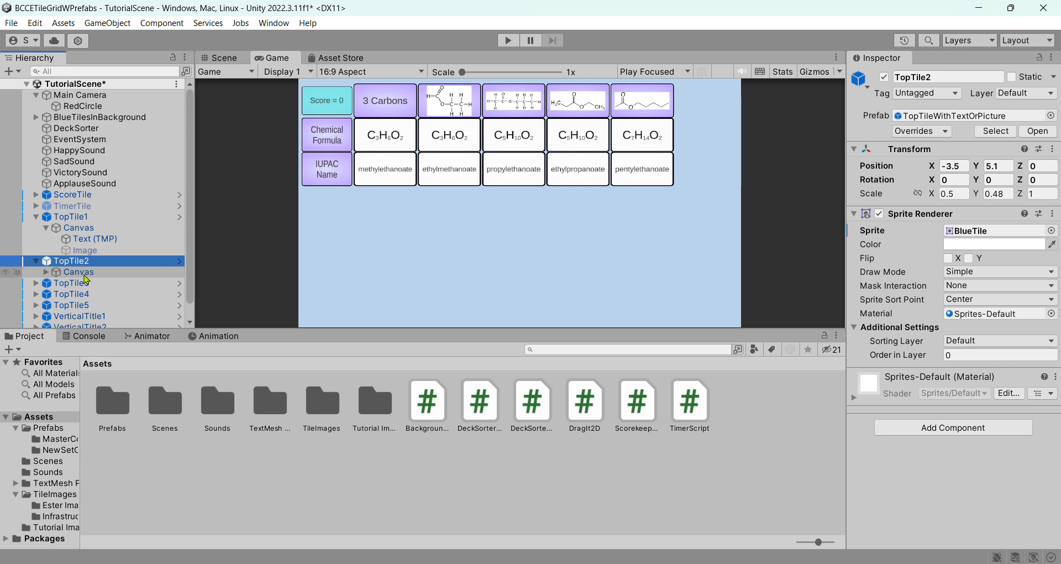
pyautogui.click(46, 273)
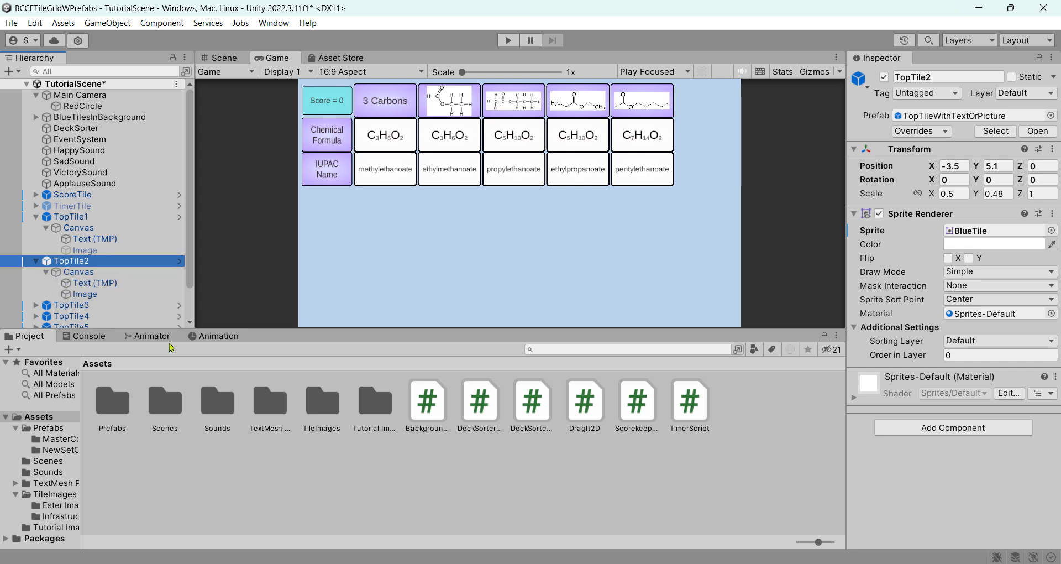
pyautogui.click(131, 295)
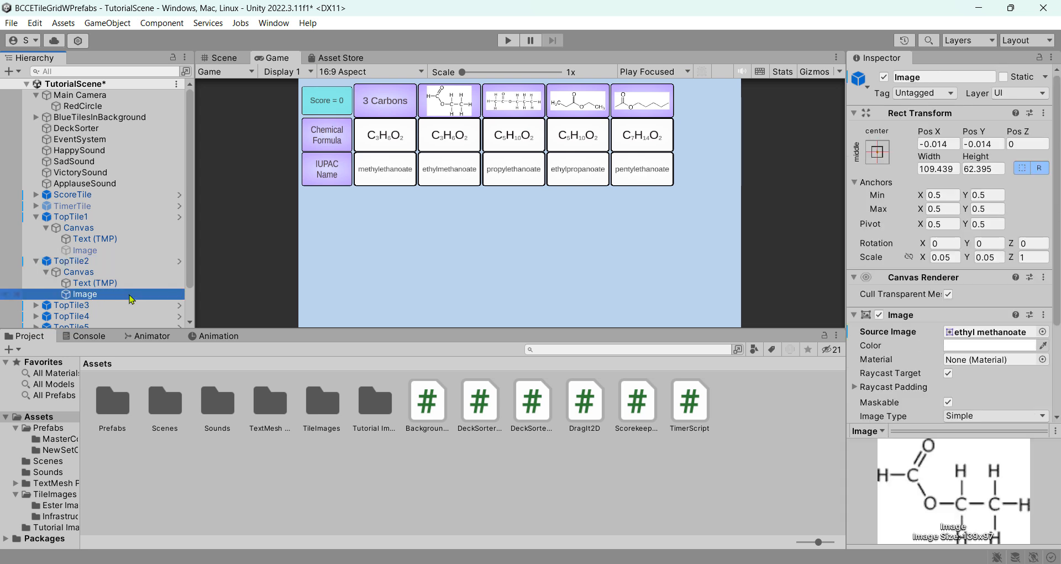
pyautogui.click(883, 77)
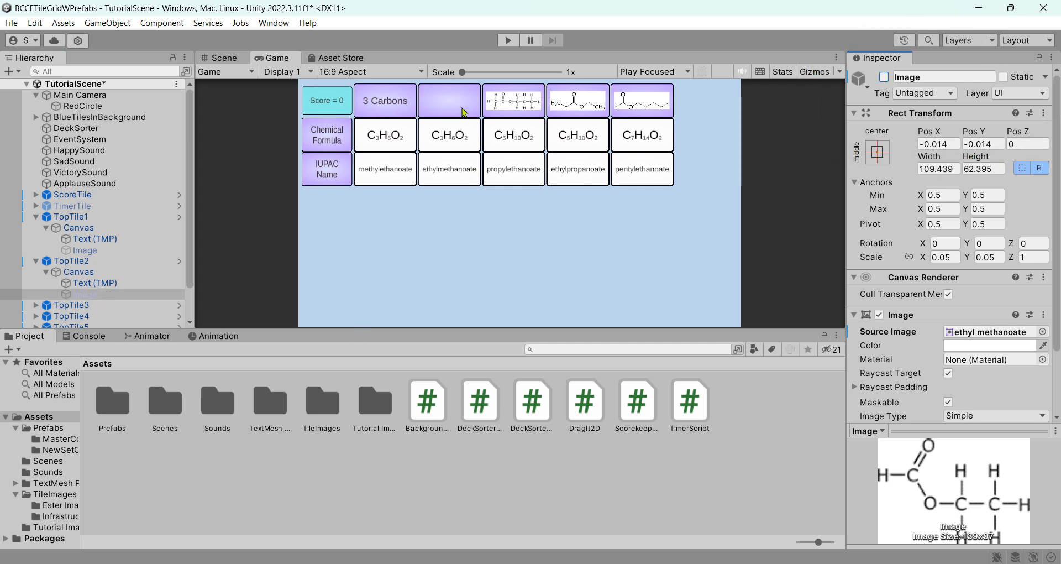
pyautogui.click(126, 286)
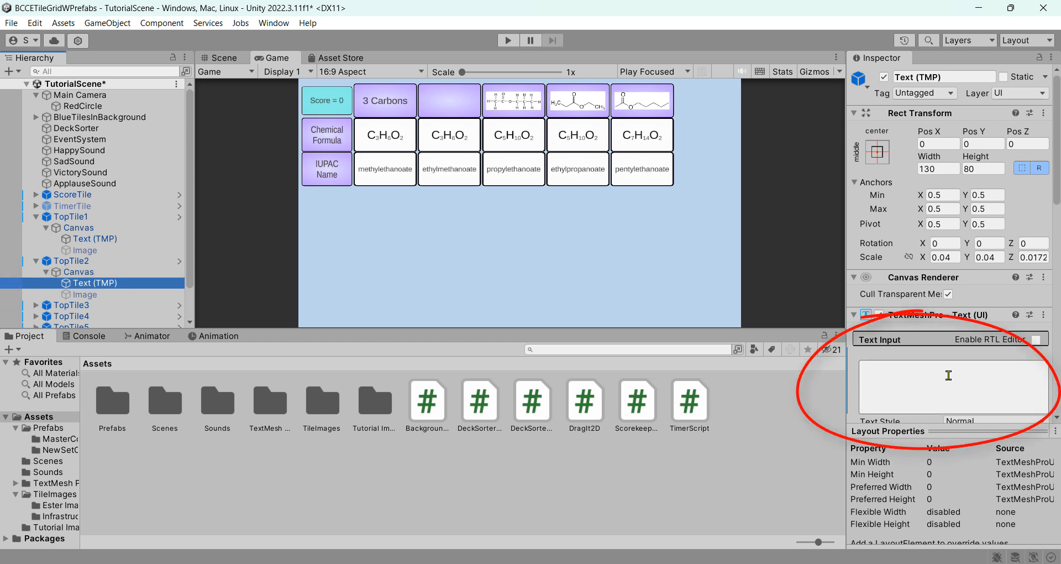
pyautogui.click(904, 372)
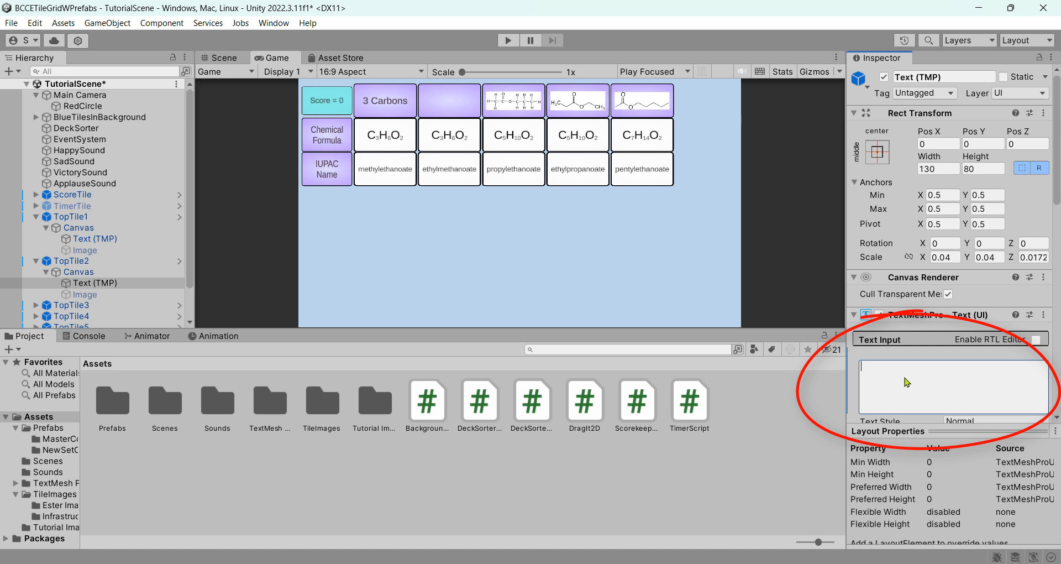
pyautogui.write('4 Carbons')
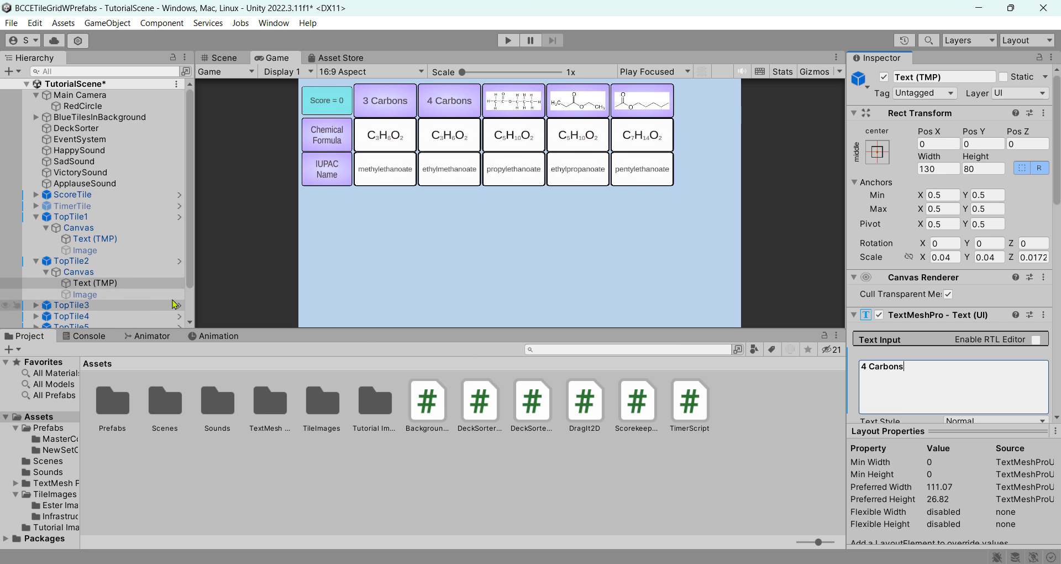
# - Replace the images on TopTile3, TopTile4 and TopTile5 with the texts "5 carbons", "6 carbons" and "7 carbons" respectively
pyautogui.moveTo(190, 264); pyautogui.dragTo(198, 308)
pyautogui.click(98, 269)
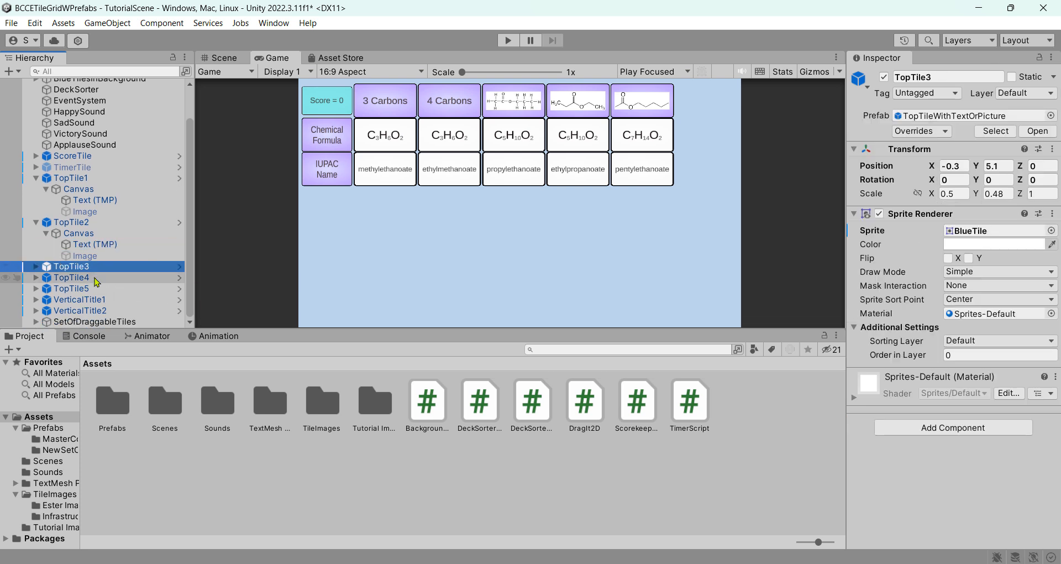
pyautogui.click(97, 279)
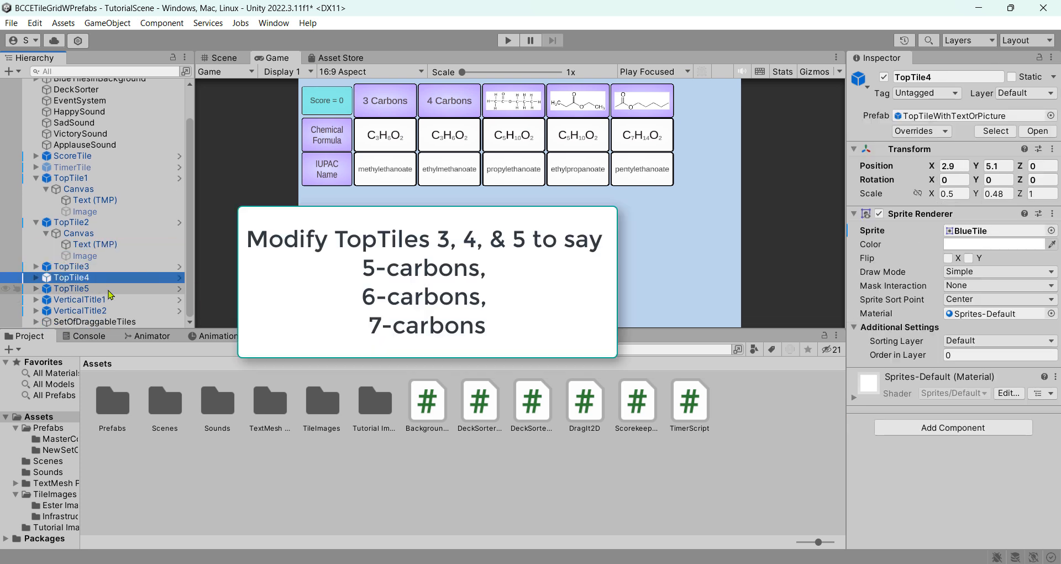
pyautogui.click(109, 289)
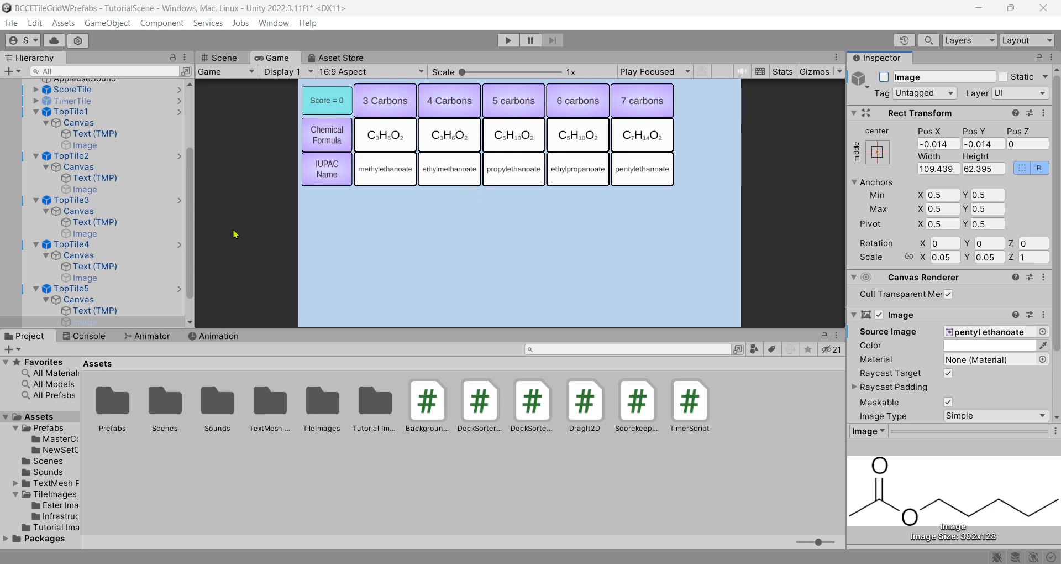
# - Change the text of the VerticalTitle1 row header to "Chemical Structure"
pyautogui.moveTo(189, 249); pyautogui.dragTo(188, 314)
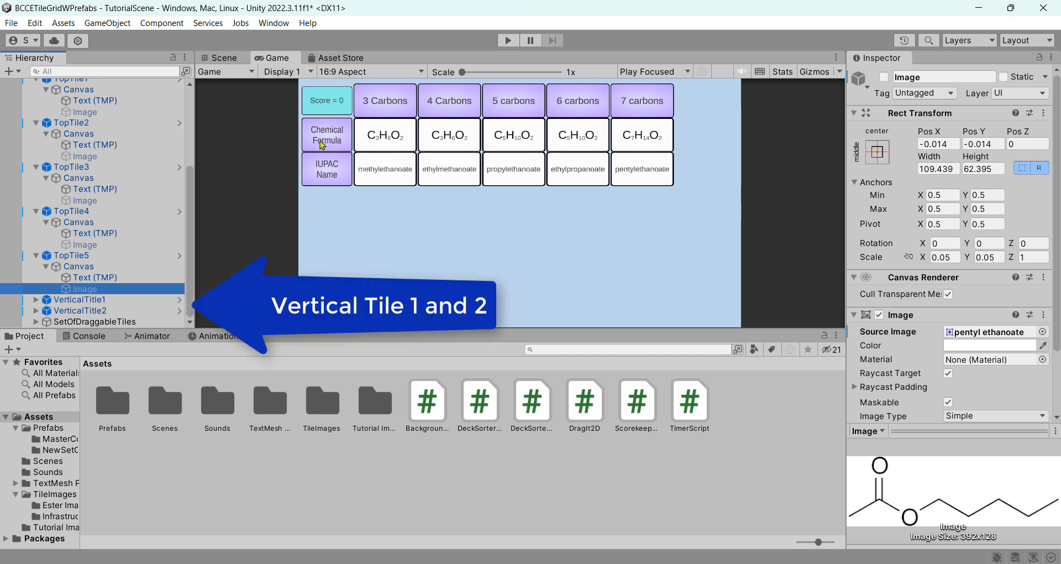
pyautogui.click(85, 298)
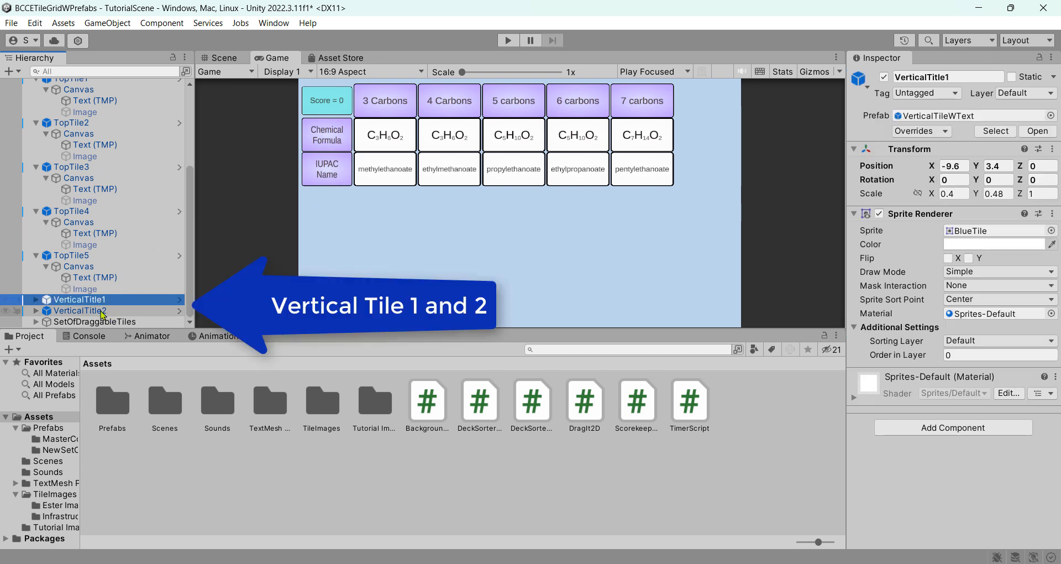
pyautogui.click(101, 311)
pyautogui.click(35, 299)
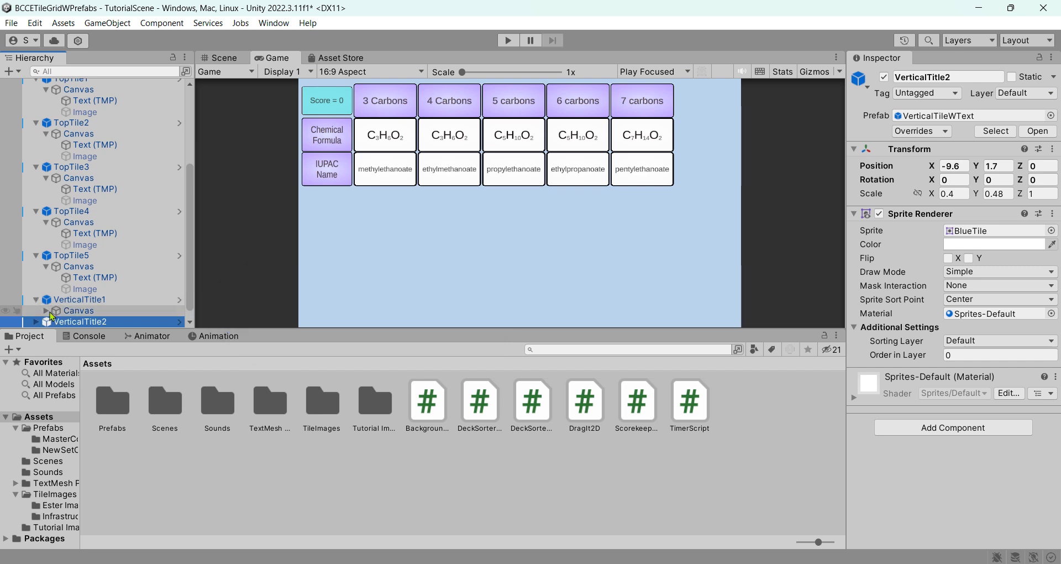
pyautogui.click(46, 311)
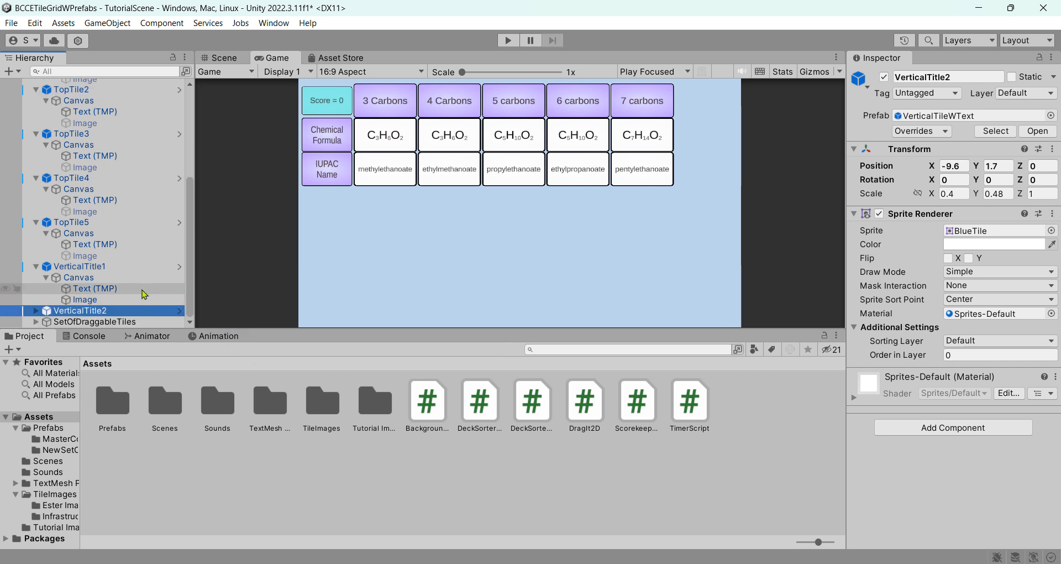
pyautogui.click(142, 290)
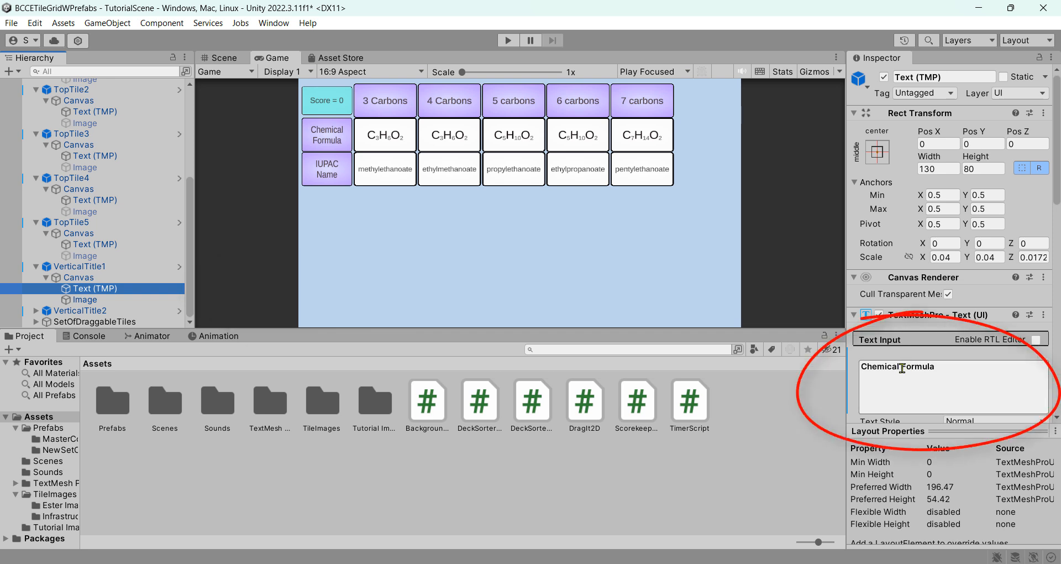
pyautogui.moveTo(901, 366); pyautogui.dragTo(948, 377)
pyautogui.write('Structure')
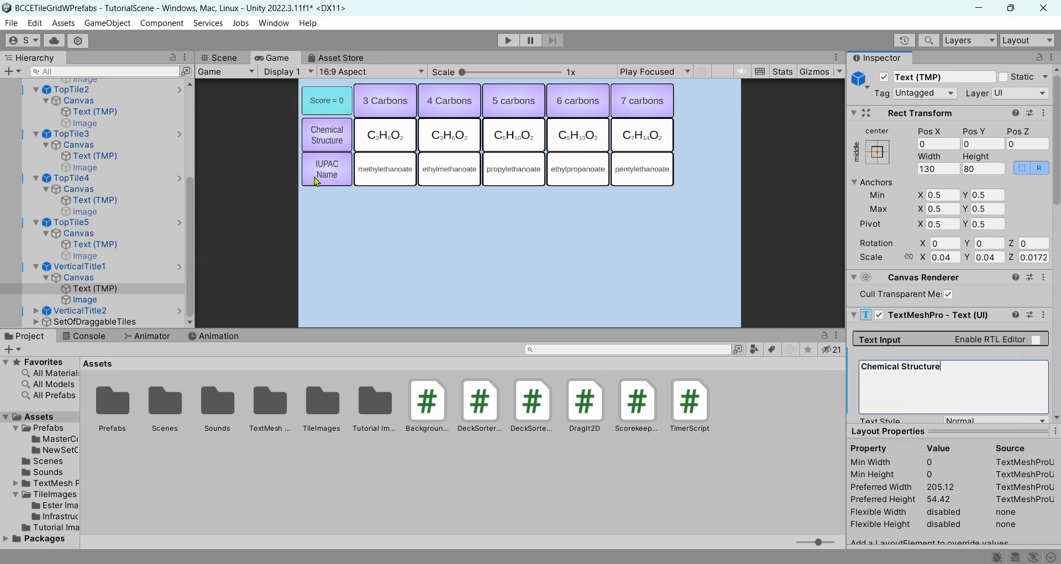
# - Change the text of the VerticalTitle2 row header to "Name"
pyautogui.click(36, 311)
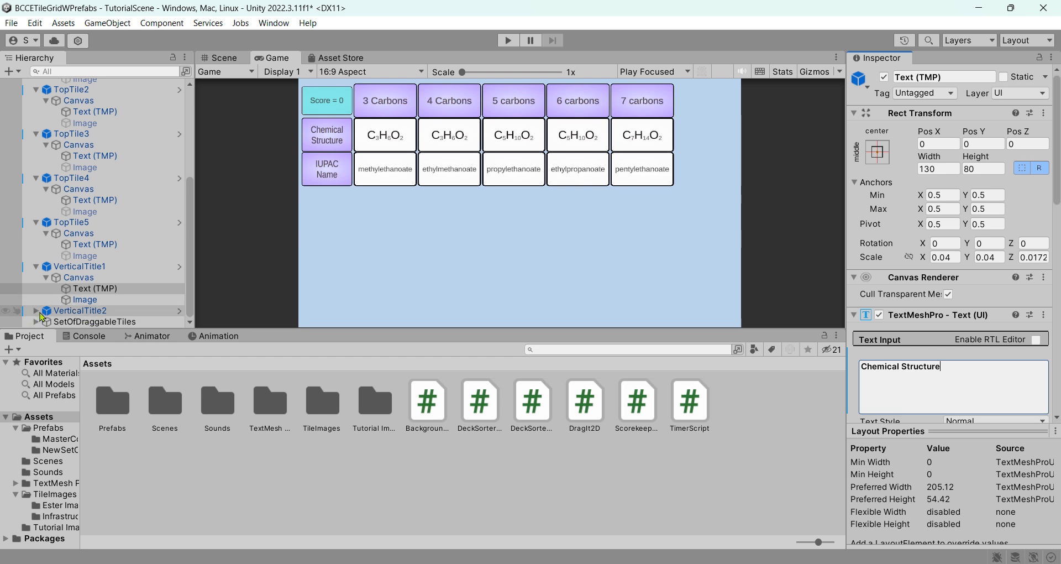
pyautogui.scroll(-1, 55, 312)
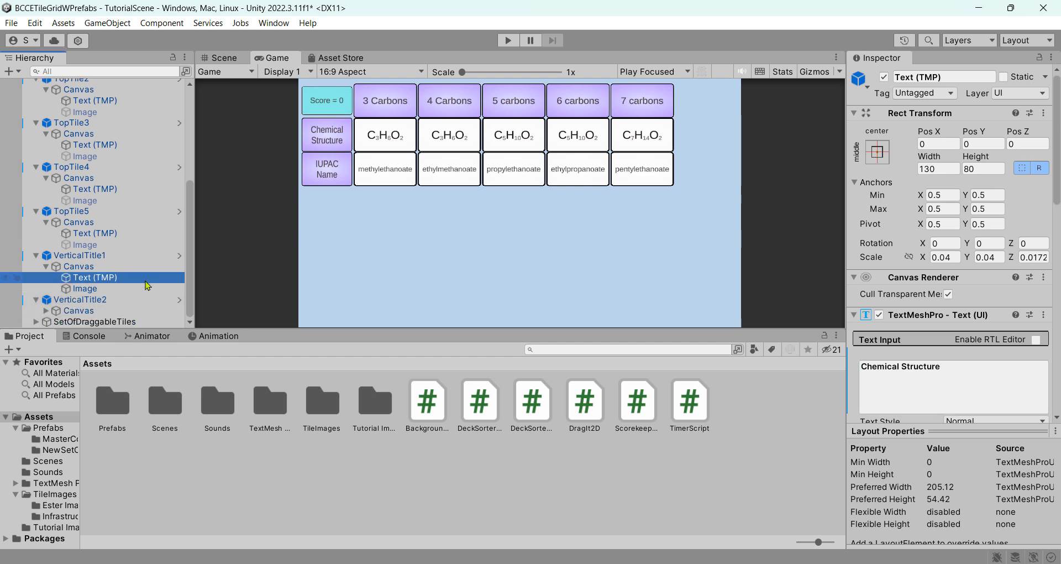
pyautogui.click(47, 311)
pyautogui.scroll(-2, 137, 314)
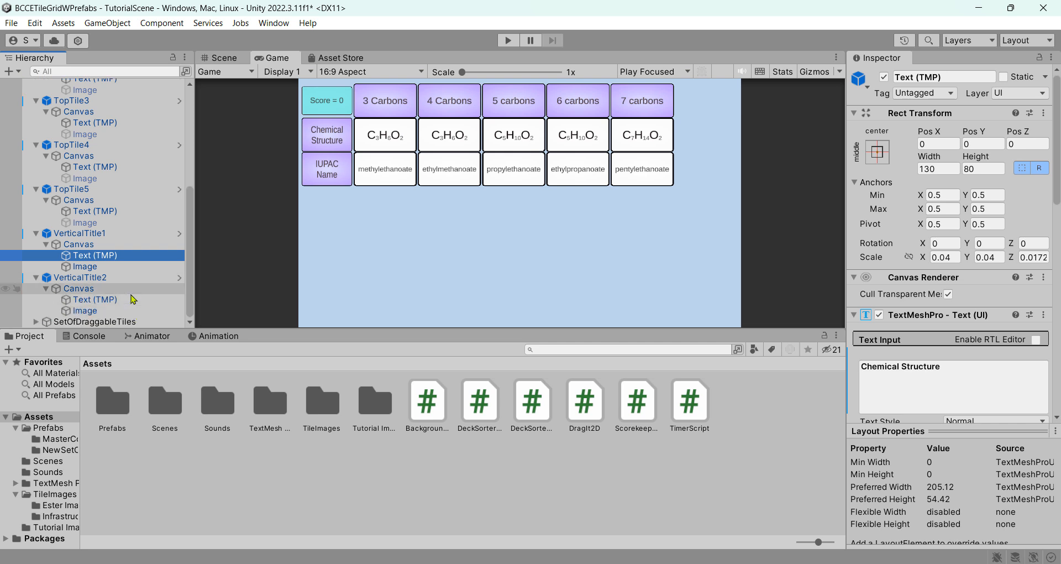
pyautogui.click(133, 301)
pyautogui.click(892, 374)
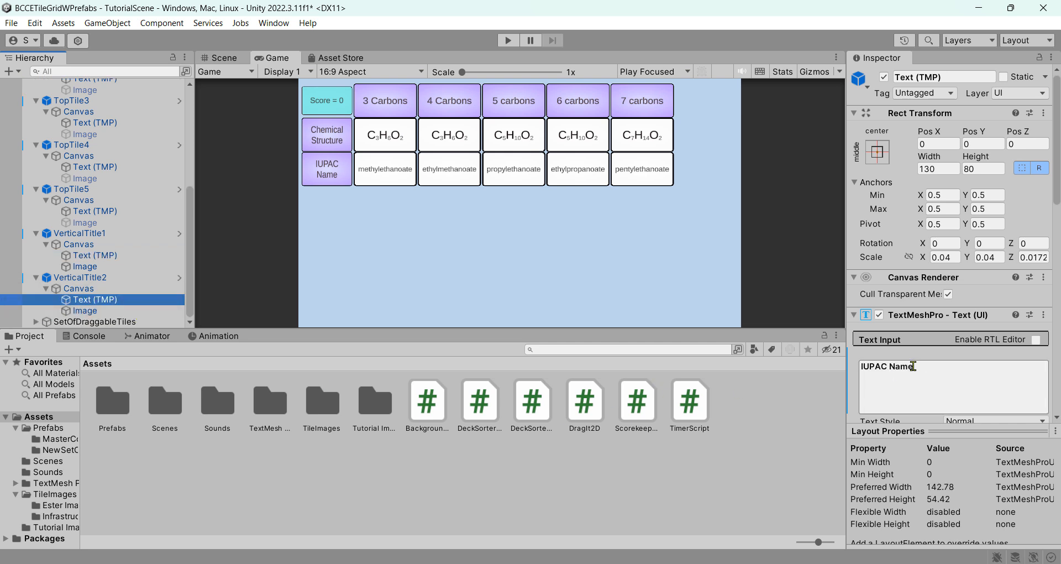
pyautogui.moveTo(859, 374); pyautogui.dragTo(856, 367)
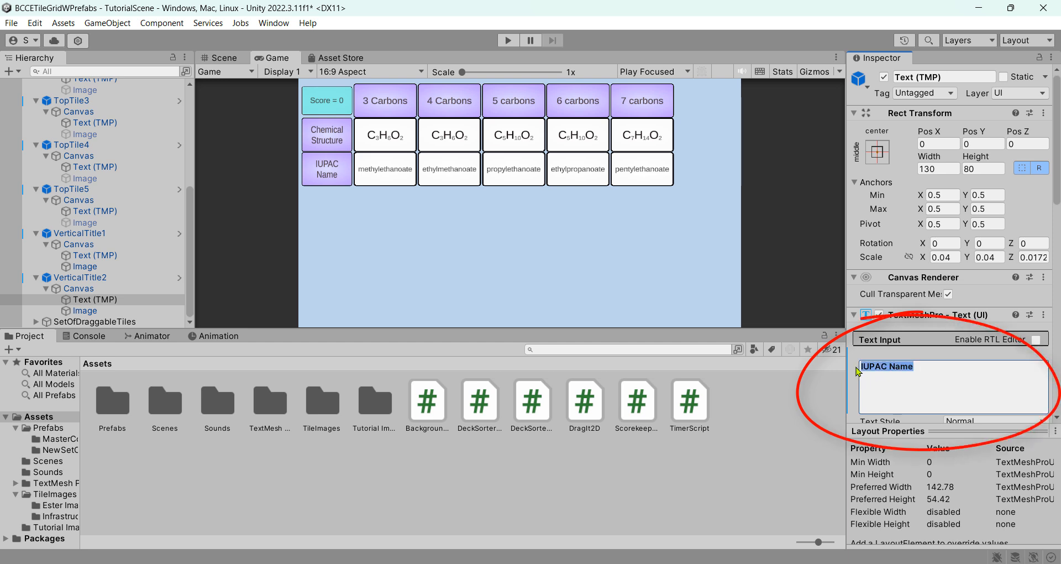
pyautogui.write('Name')
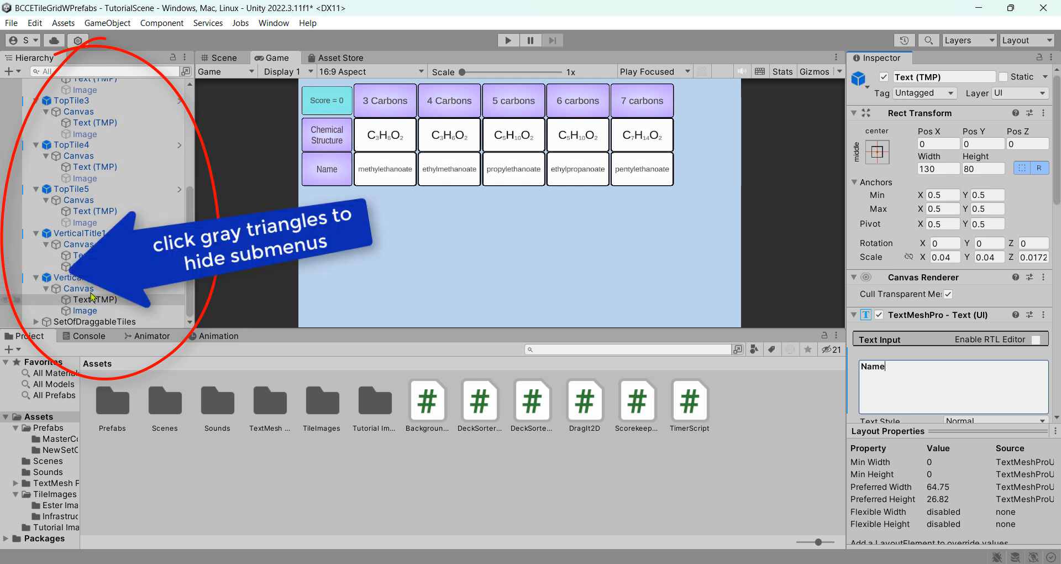
# - Collapse the expanded VerticalTitle and TopTile objects in the hierarchy, from VerticalTitle2 up to TopTile1
pyautogui.click(36, 278)
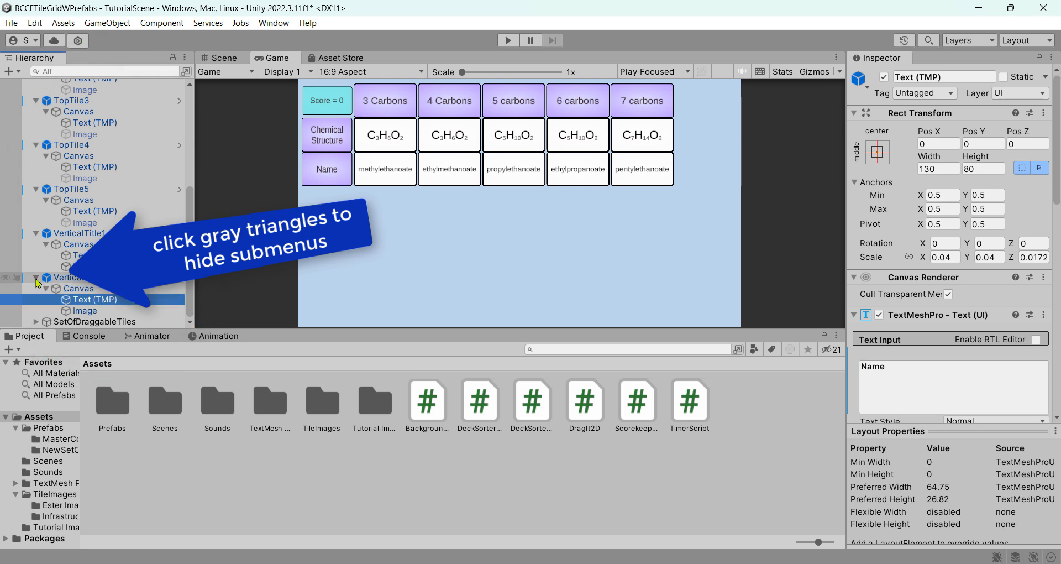
pyautogui.click(38, 269)
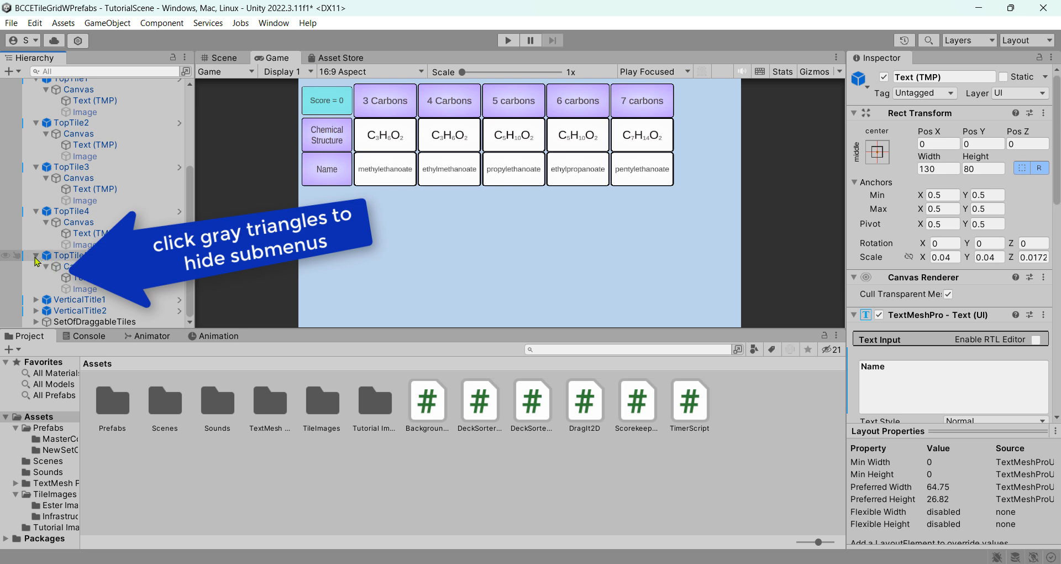
pyautogui.click(35, 256)
pyautogui.click(36, 245)
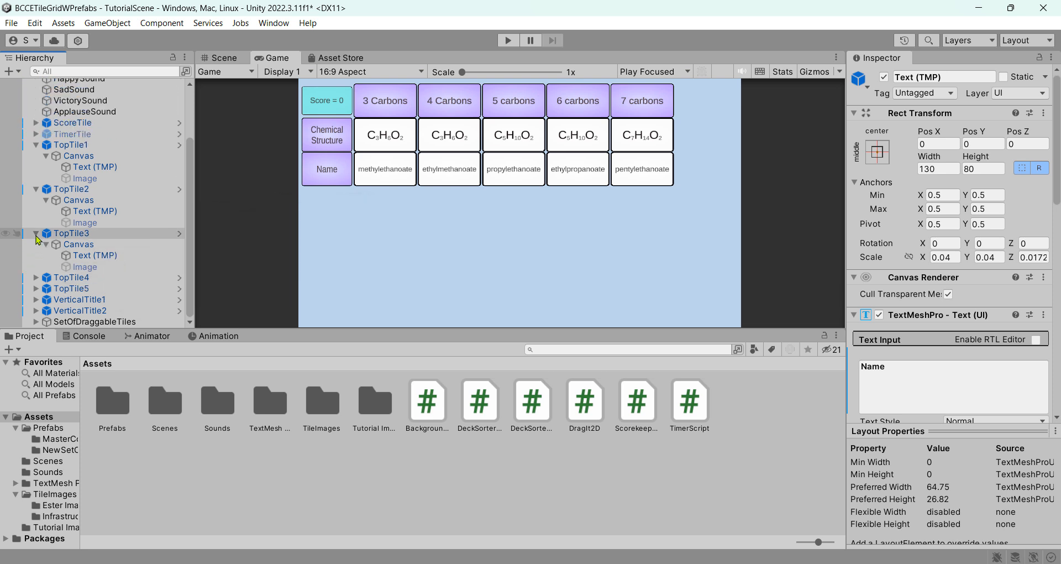
pyautogui.click(36, 233)
pyautogui.click(36, 223)
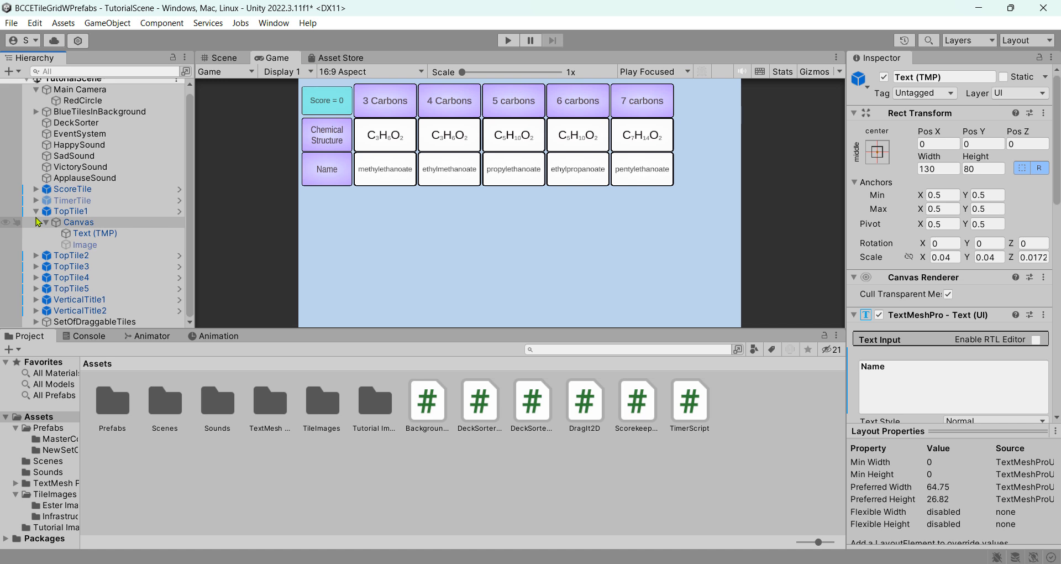
pyautogui.click(36, 210)
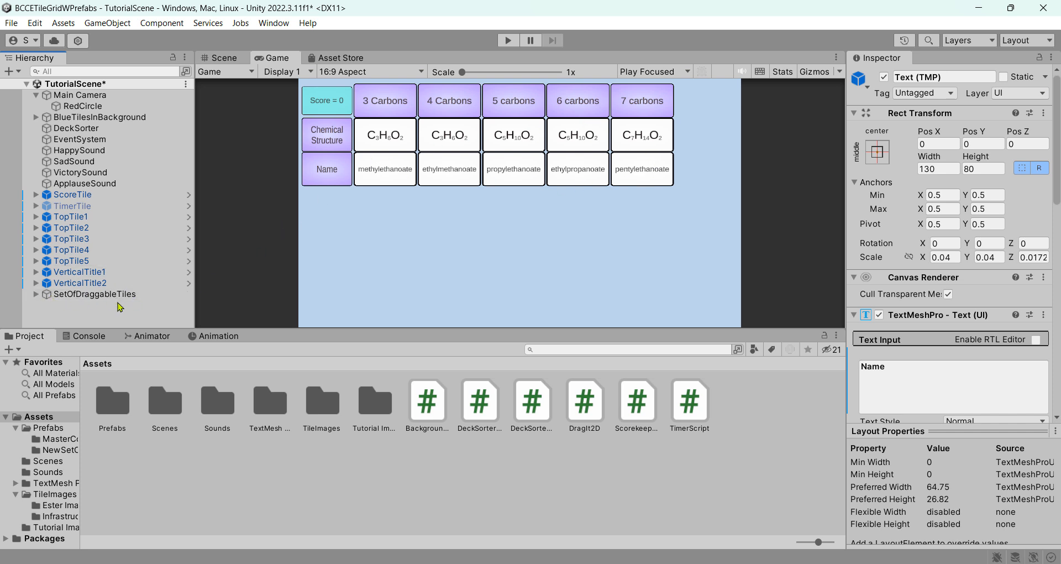
# - Change the label text of Tile 11 under SetOfDraggableTiles to "C<sub>3</sub>H<sub>8</sub>" and collapse the tile
pyautogui.click(37, 294)
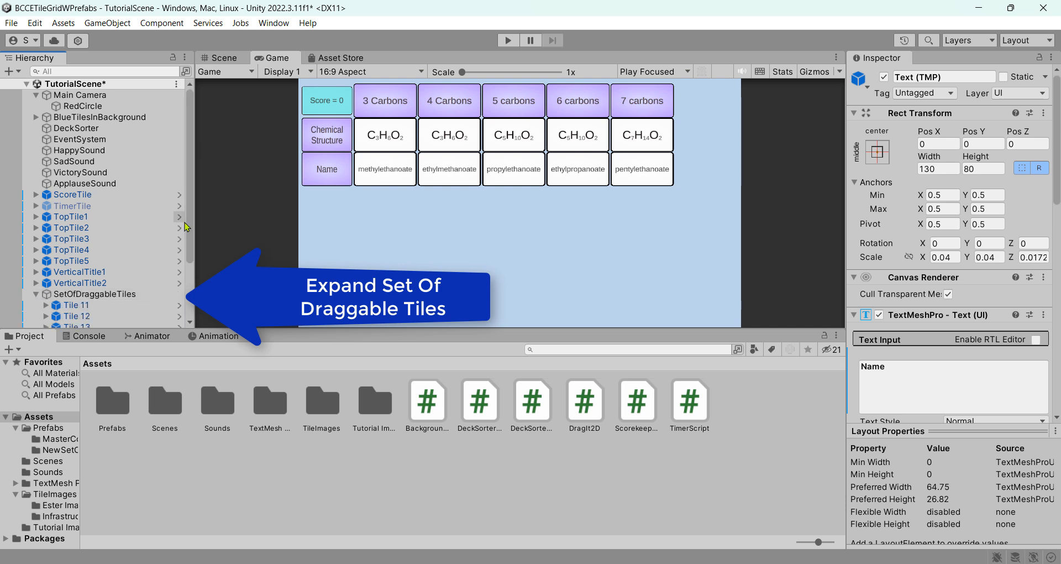
pyautogui.scroll(-3, 145, 247)
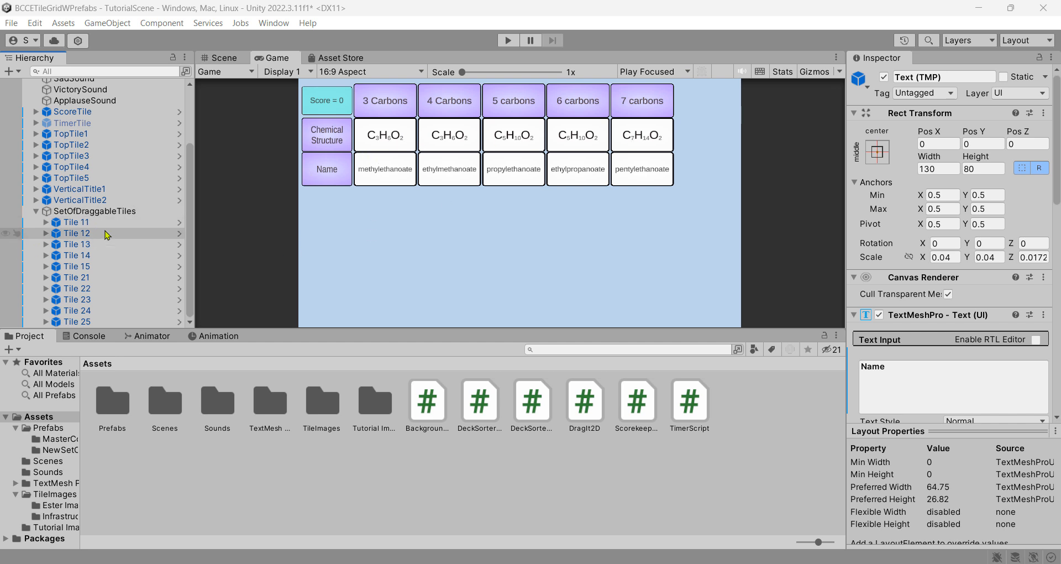
pyautogui.click(46, 222)
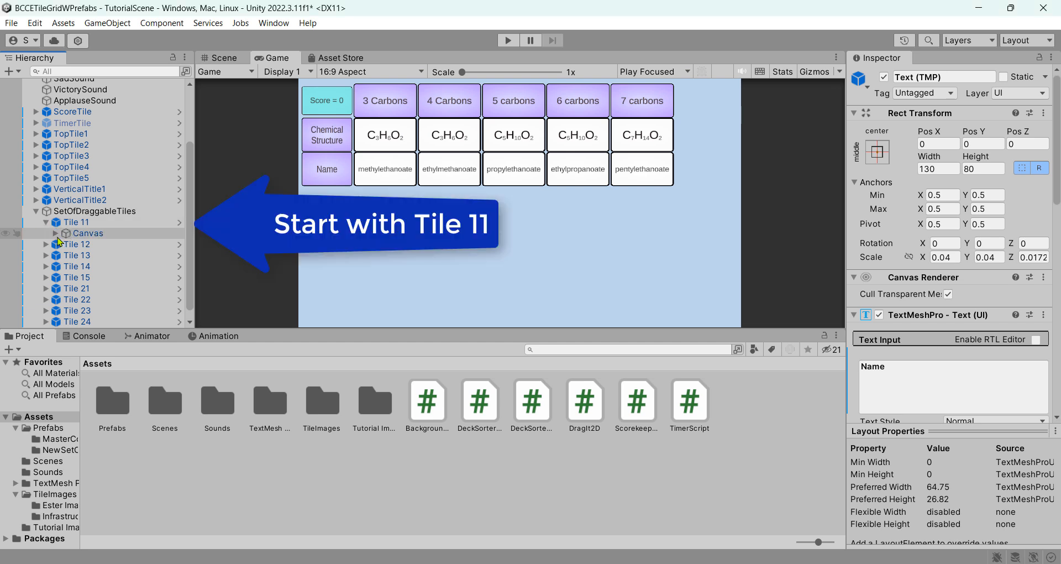
pyautogui.click(56, 233)
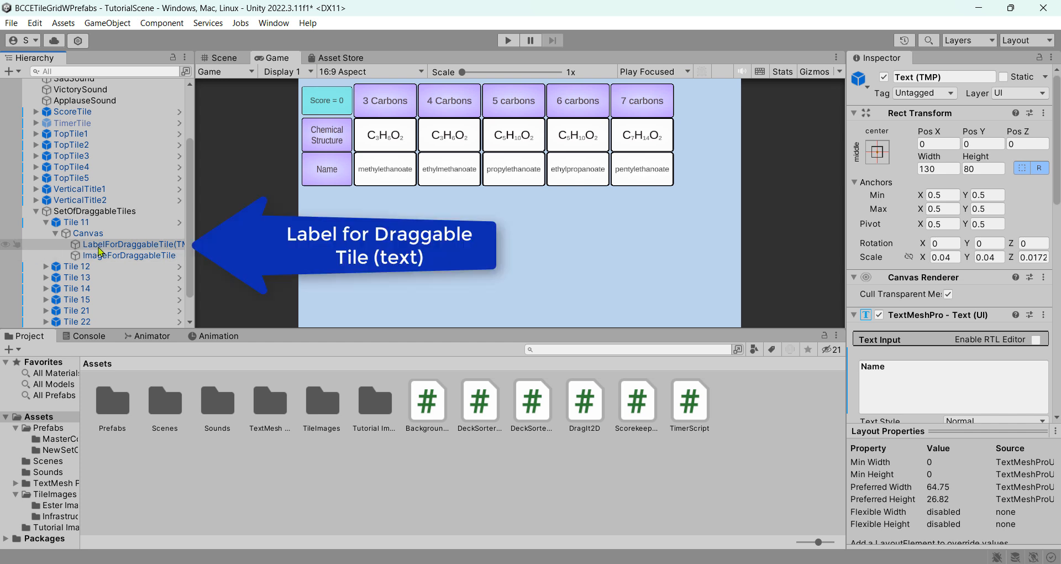
pyautogui.click(160, 248)
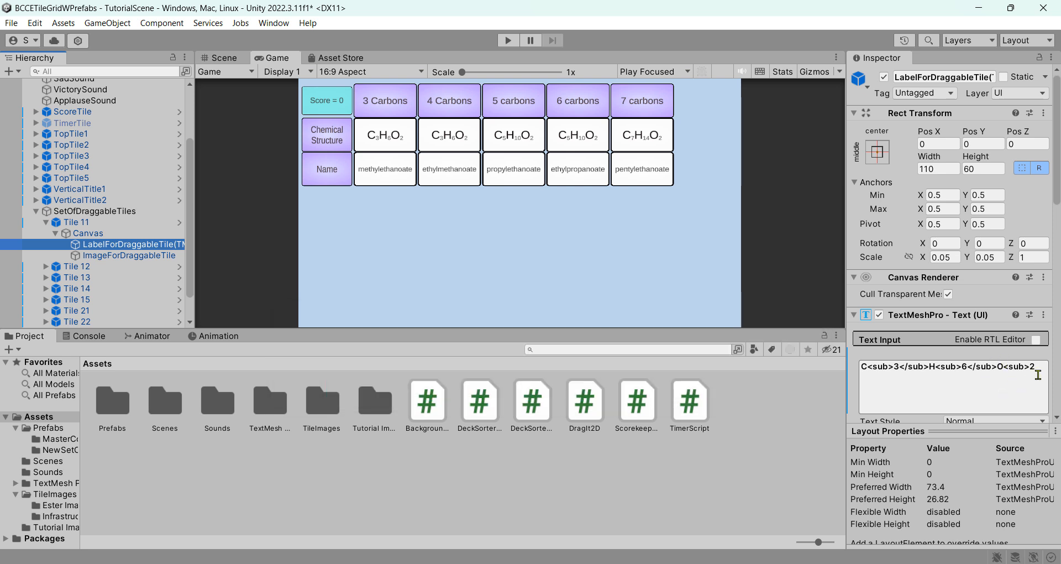
pyautogui.doubleClick(962, 366)
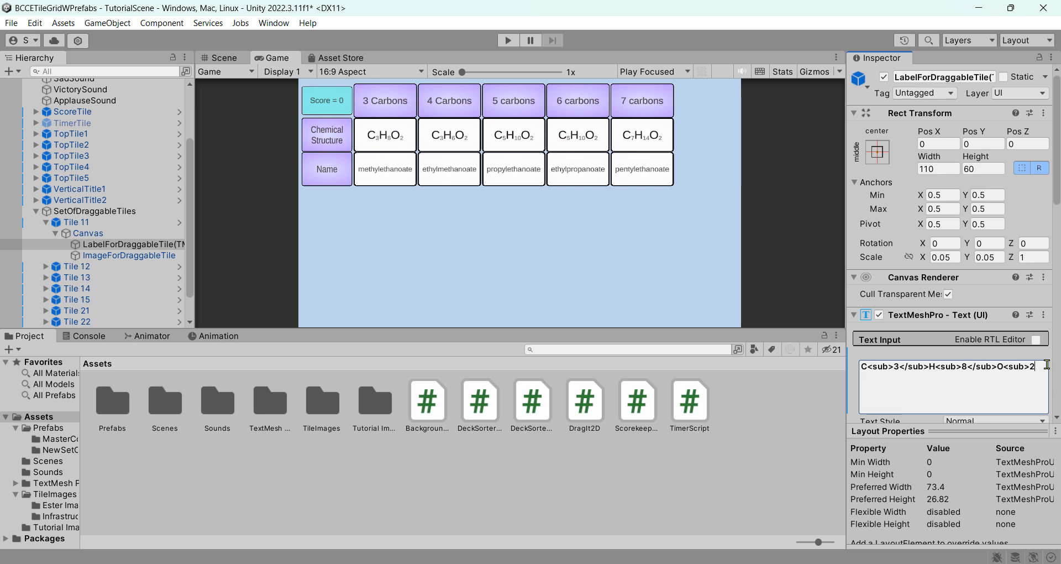
pyautogui.press('BackSpace')
pyautogui.press('BackSpace')
pyautogui.press('BackSpace')
pyautogui.press('BackSpace')
pyautogui.press('BackSpace')
pyautogui.press('BackSpace')
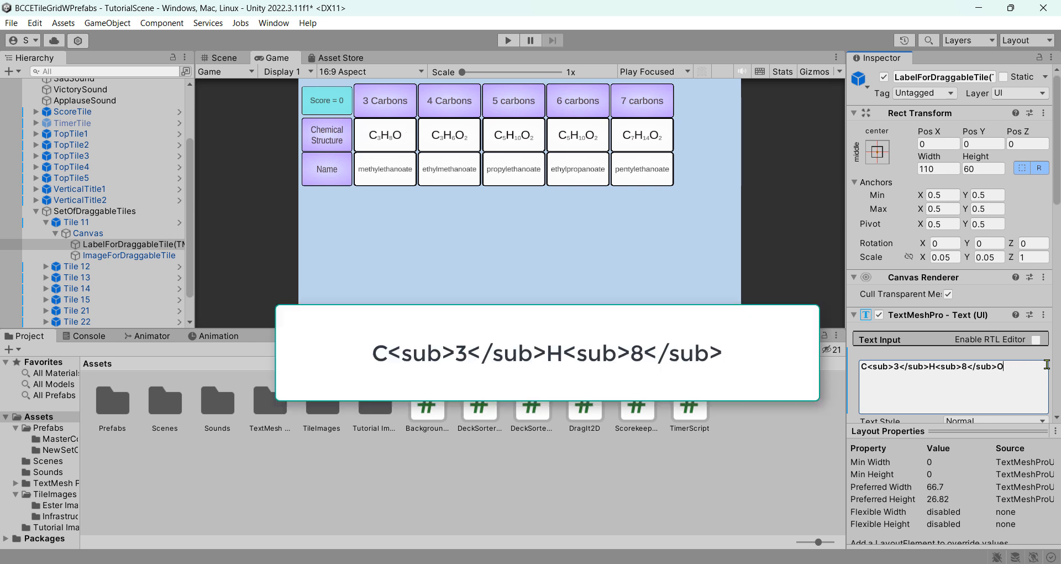
pyautogui.press('BackSpace')
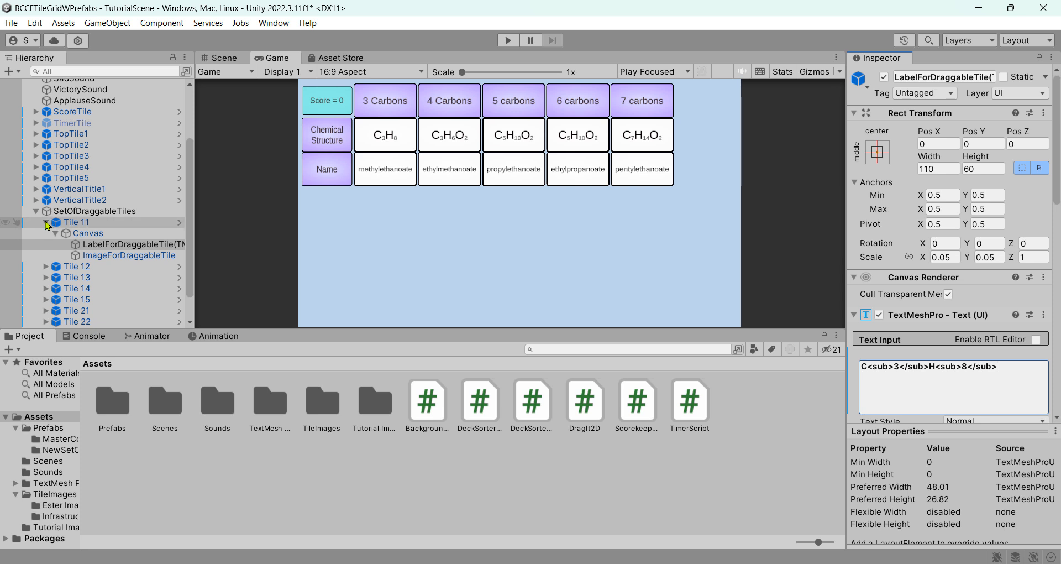
pyautogui.click(47, 224)
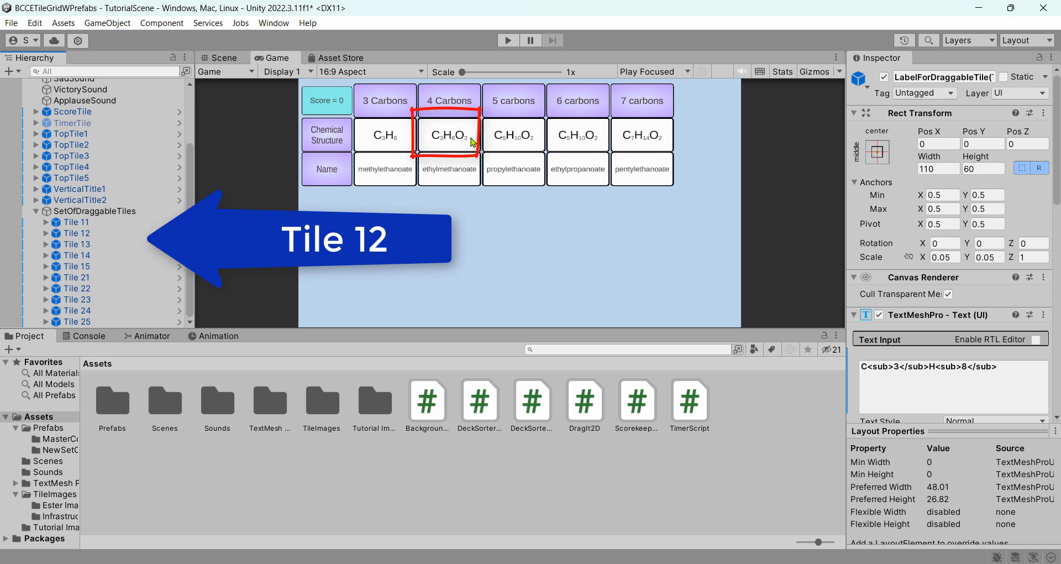
# - Deactivate the LabelForDraggableTile text object under Tile 12's Canvas
pyautogui.click(46, 234)
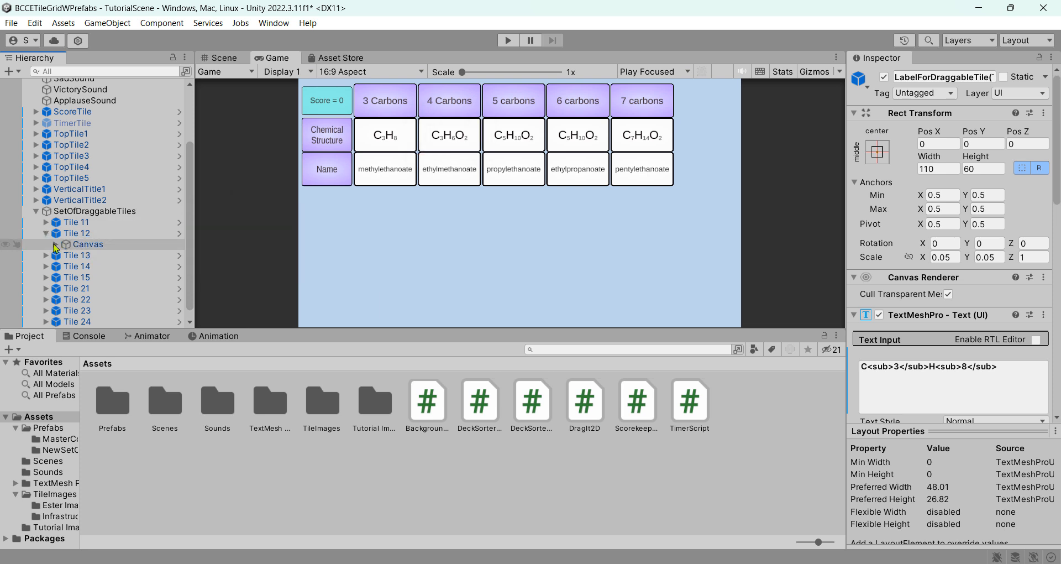
pyautogui.click(56, 244)
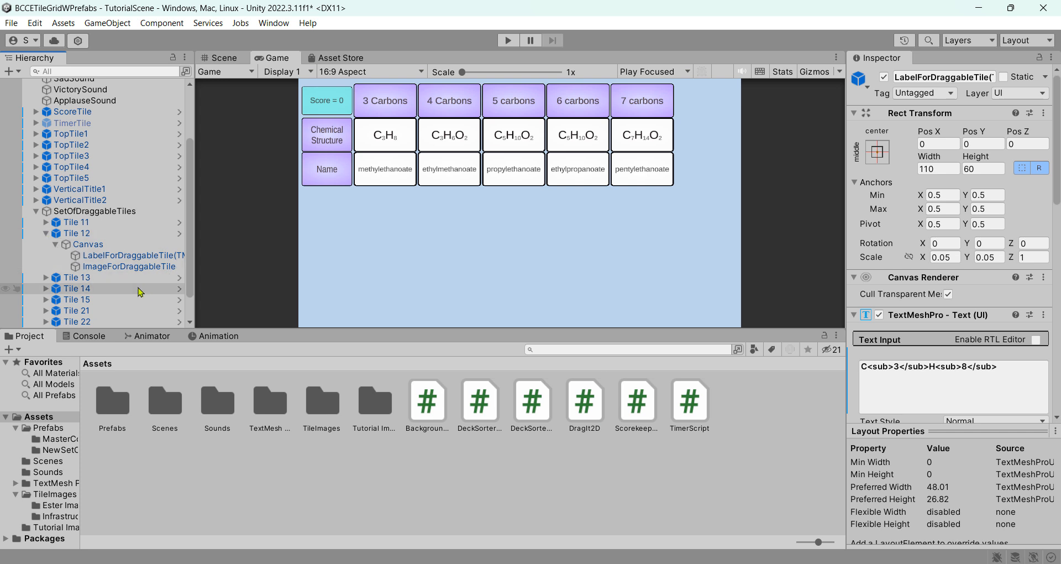
pyautogui.click(150, 256)
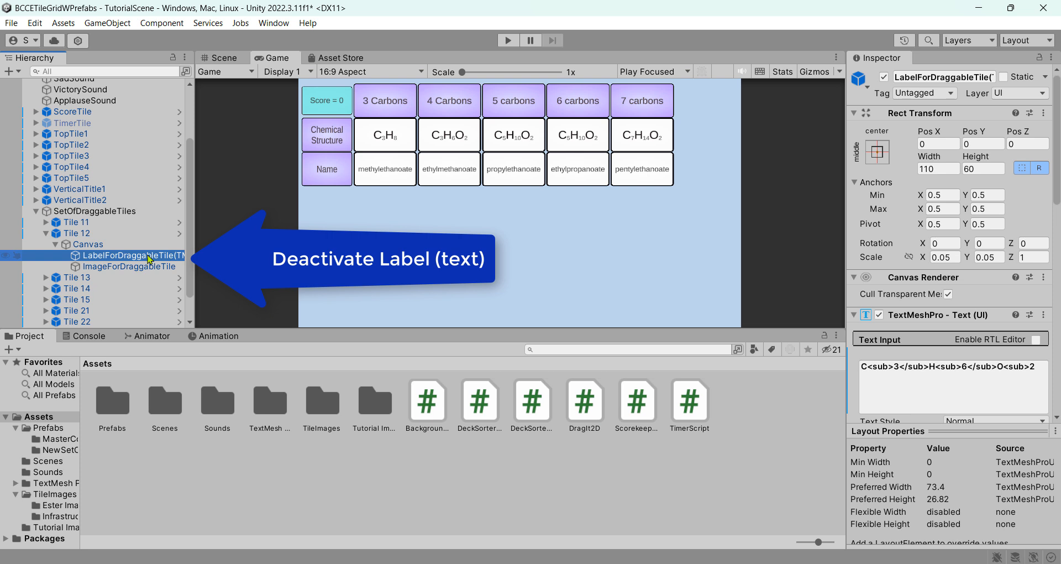
pyautogui.click(884, 77)
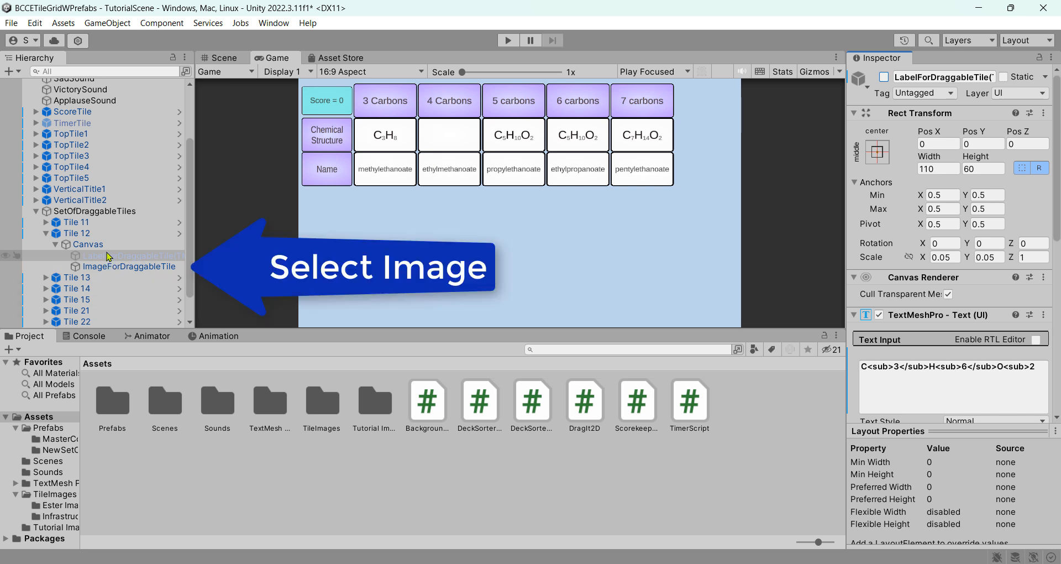
# - Assign the Diethyl-ether picture from the Tutorial Images folder as the source image of Tile 12's ImageForDraggableTile, and collapse the tile
pyautogui.click(138, 270)
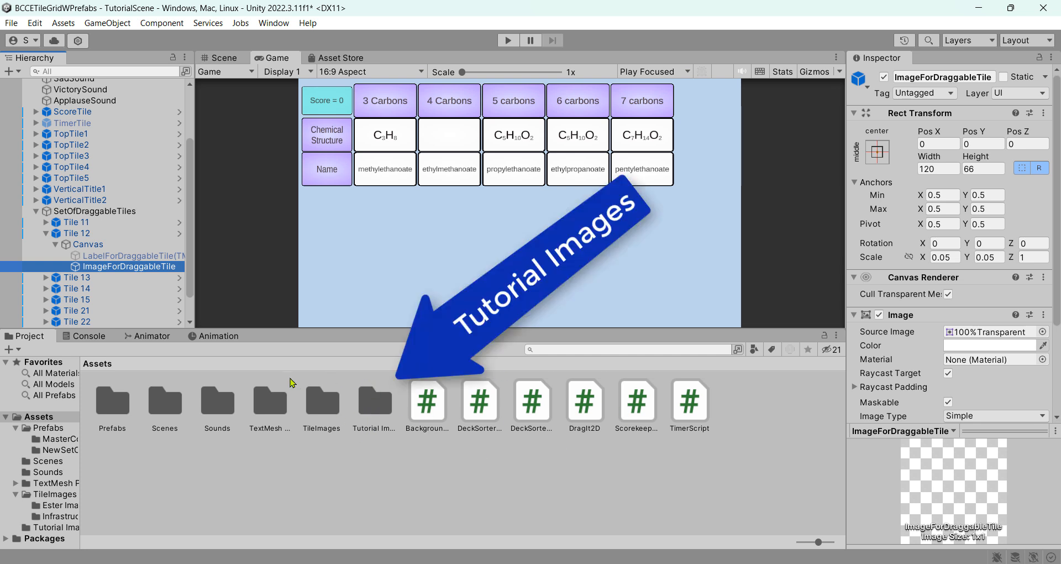
pyautogui.doubleClick(381, 403)
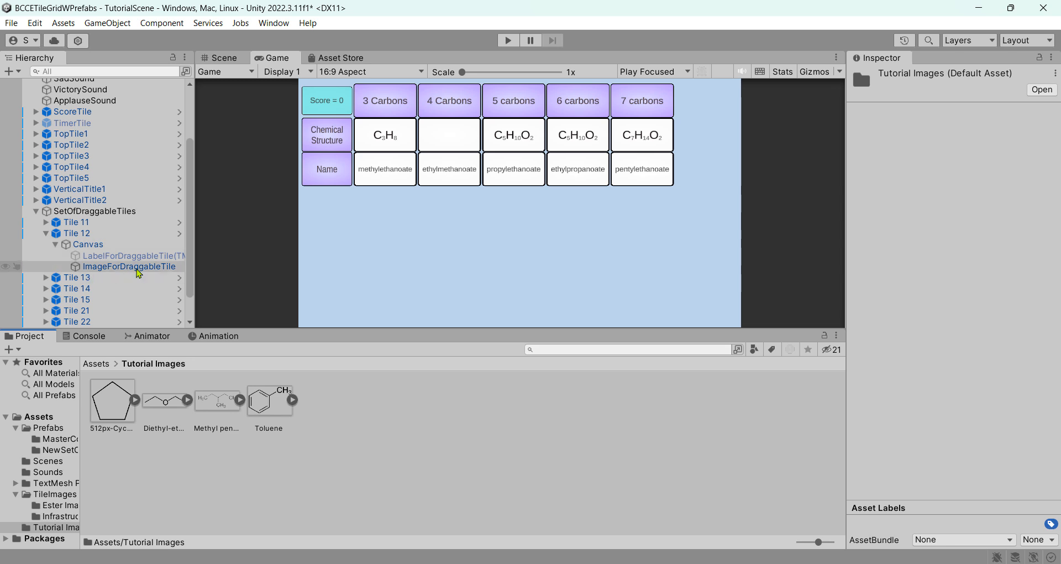
pyautogui.click(129, 267)
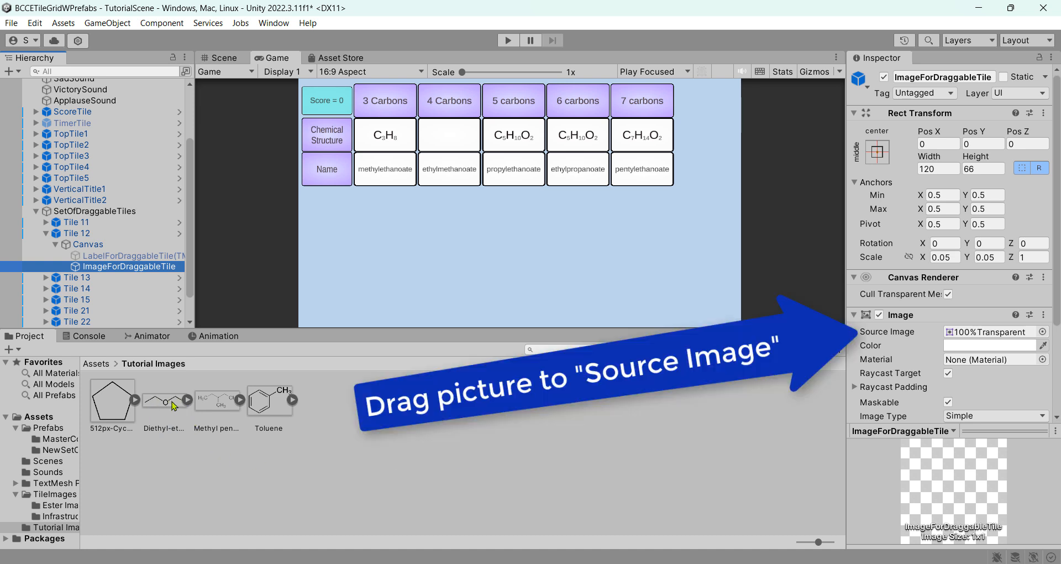
pyautogui.moveTo(171, 404); pyautogui.dragTo(971, 333)
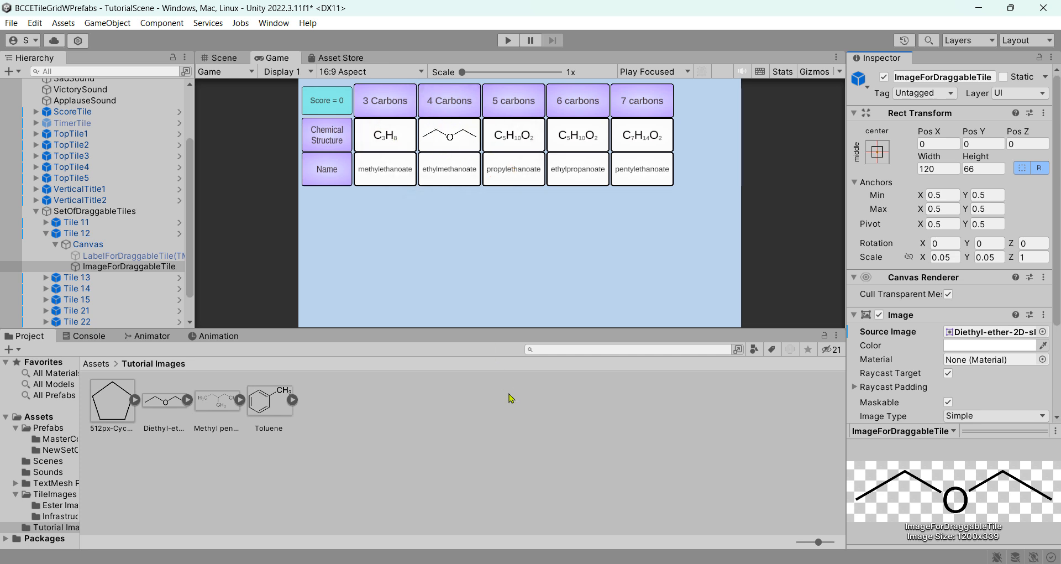
pyautogui.click(45, 233)
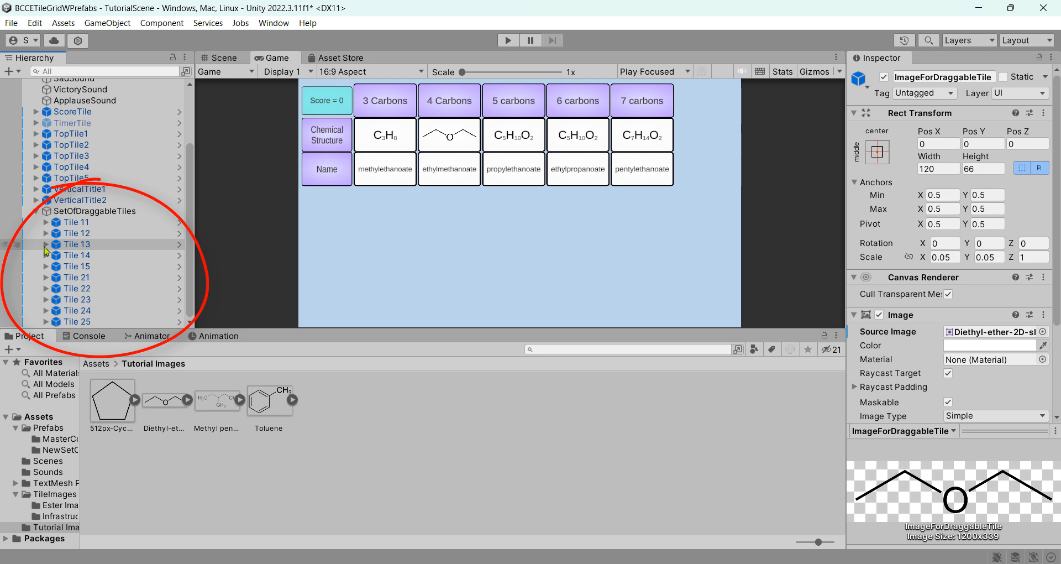
# - Deactivate the LabelForDraggableTile text object under Tile 13's Canvas
pyautogui.click(46, 244)
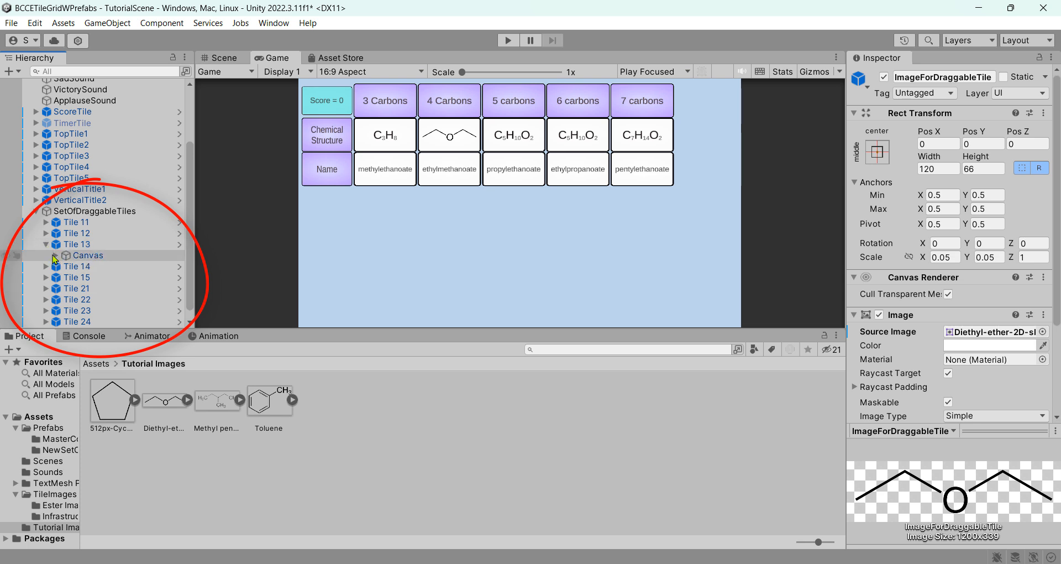
pyautogui.click(54, 255)
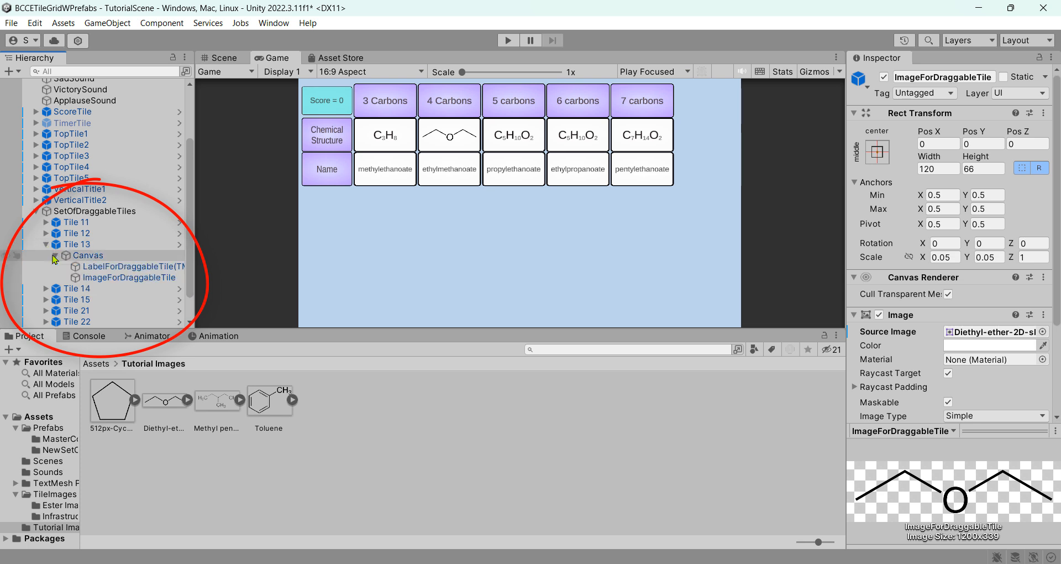
pyautogui.click(166, 269)
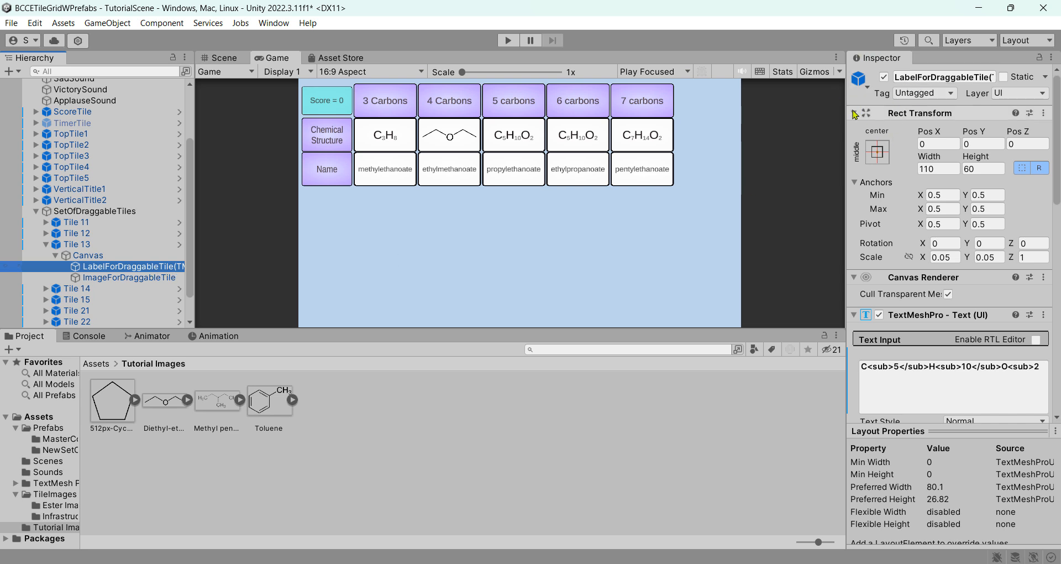
pyautogui.click(884, 77)
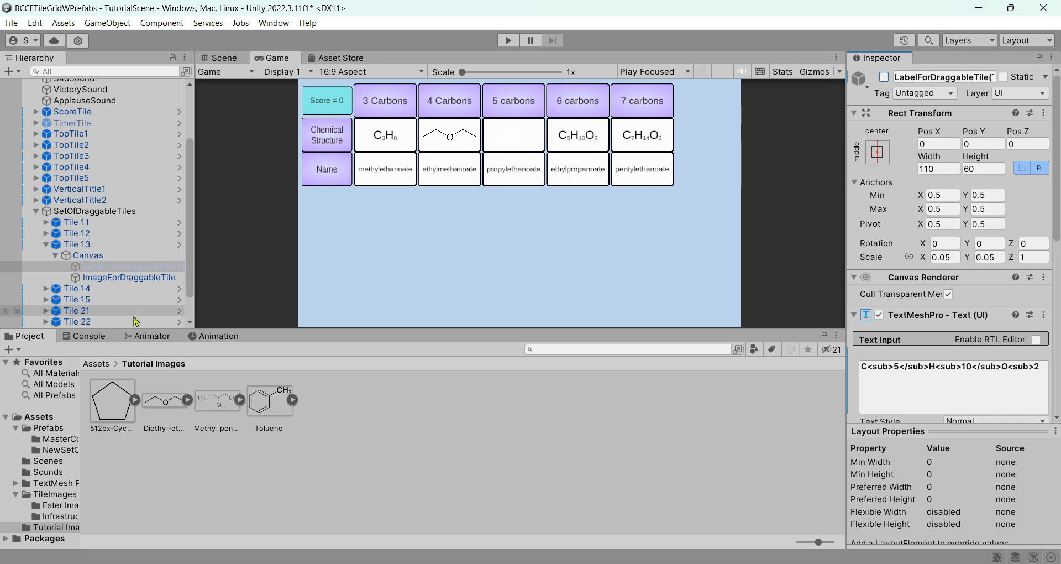
# - Assign the 512px-Cyclopentane2d picture from Tutorial Images as the source image of Tile 13's ImageForDraggableTile
pyautogui.click(139, 281)
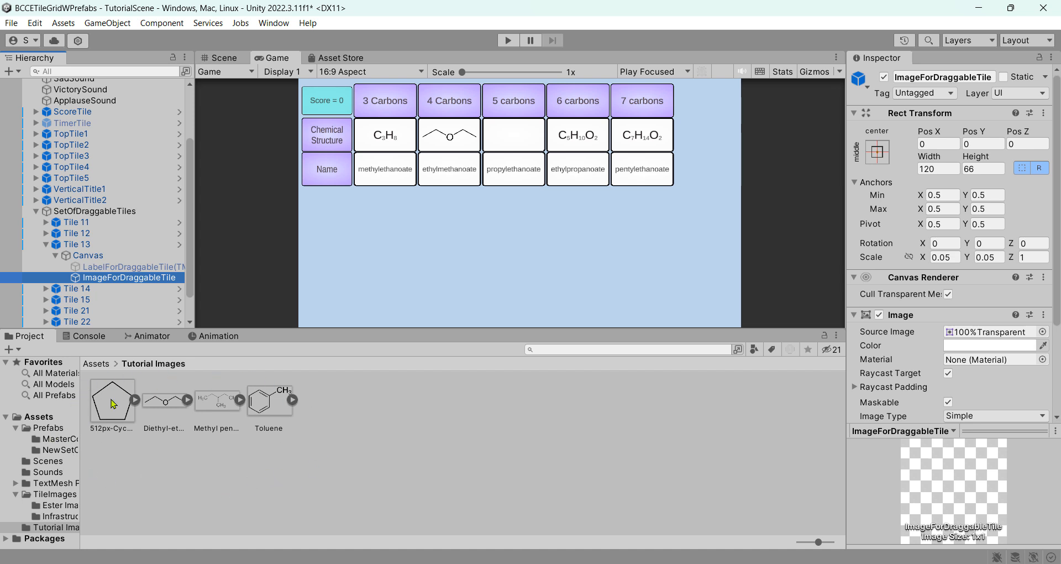
pyautogui.moveTo(102, 410); pyautogui.dragTo(232, 410)
pyautogui.moveTo(739, 416); pyautogui.dragTo(979, 336)
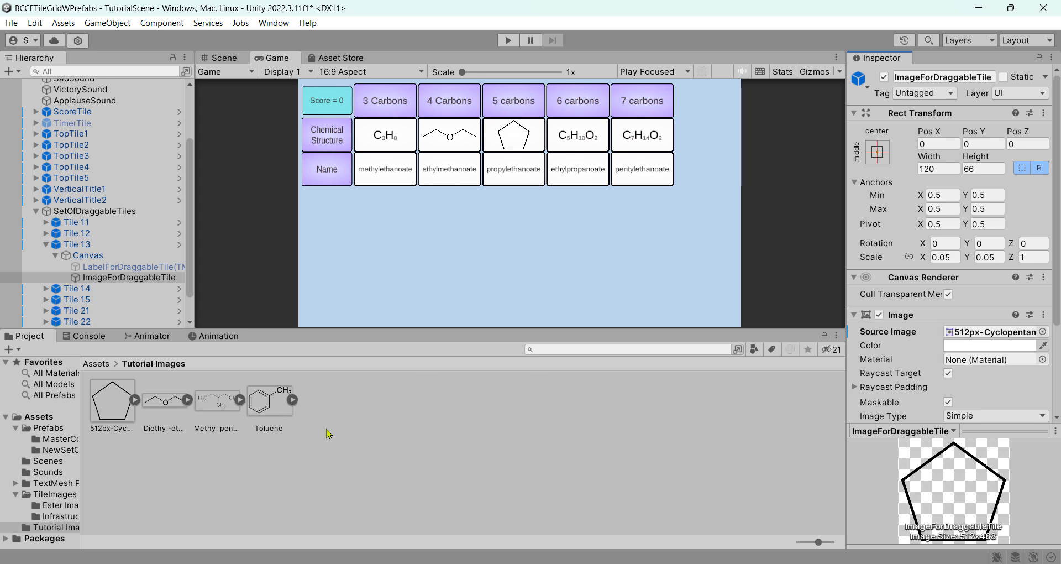
# - Reselect 512px-Cyclopentane2d as Tile 13's source image using the sprite picker, and collapse the tile
pyautogui.click(1043, 331)
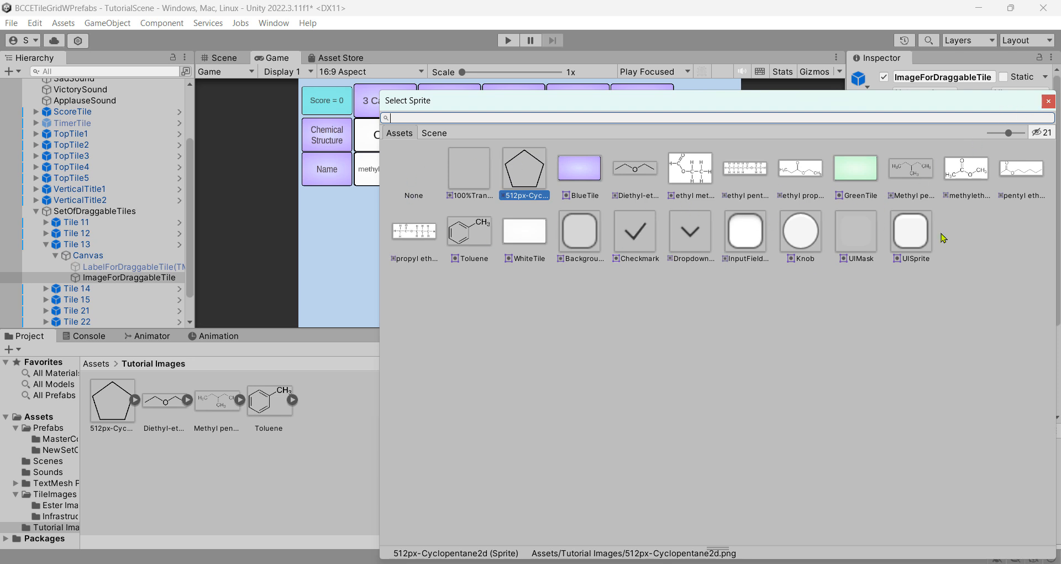
pyautogui.click(1048, 102)
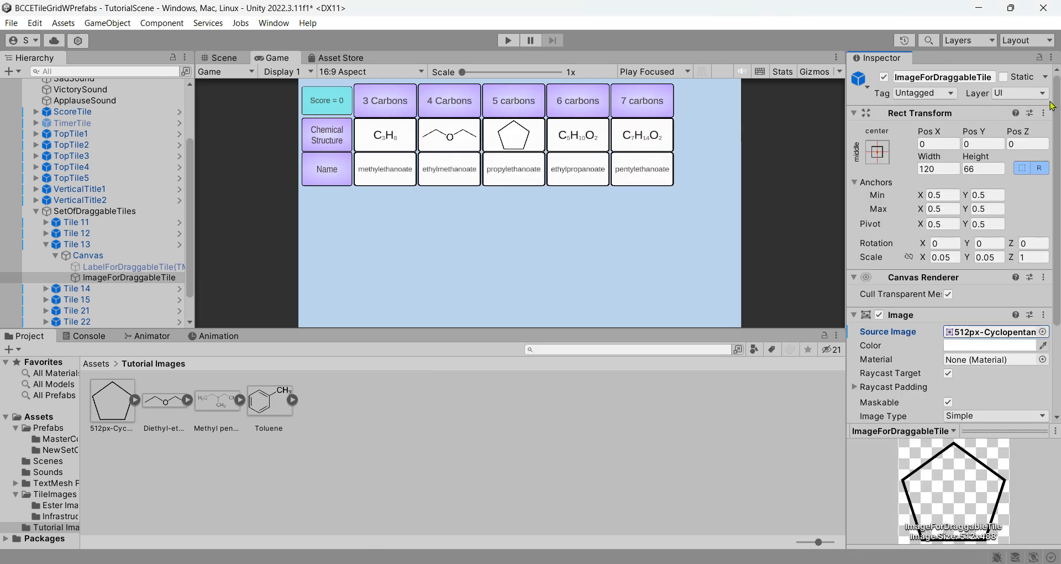
pyautogui.click(1042, 332)
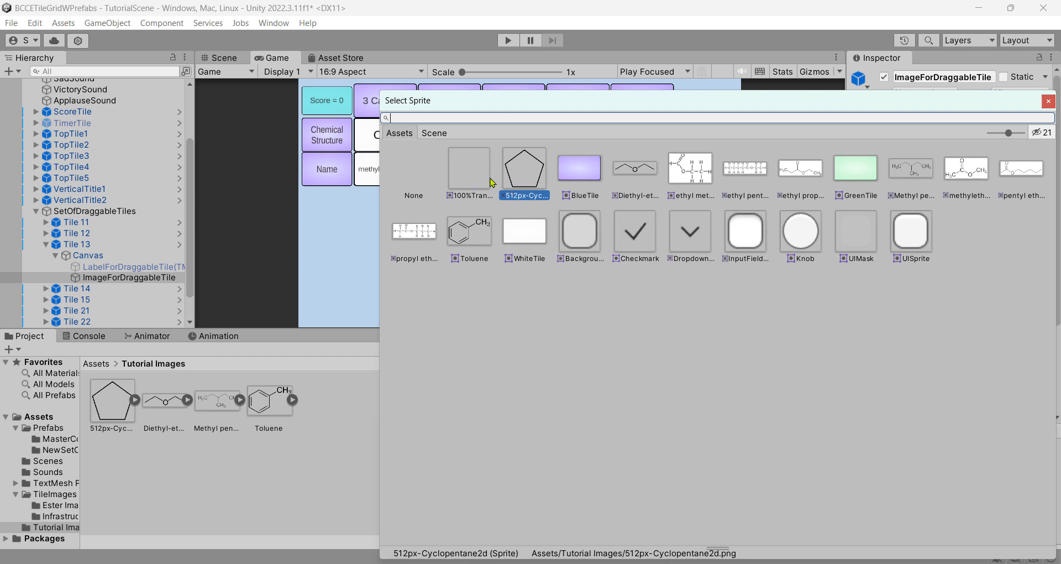
pyautogui.doubleClick(526, 173)
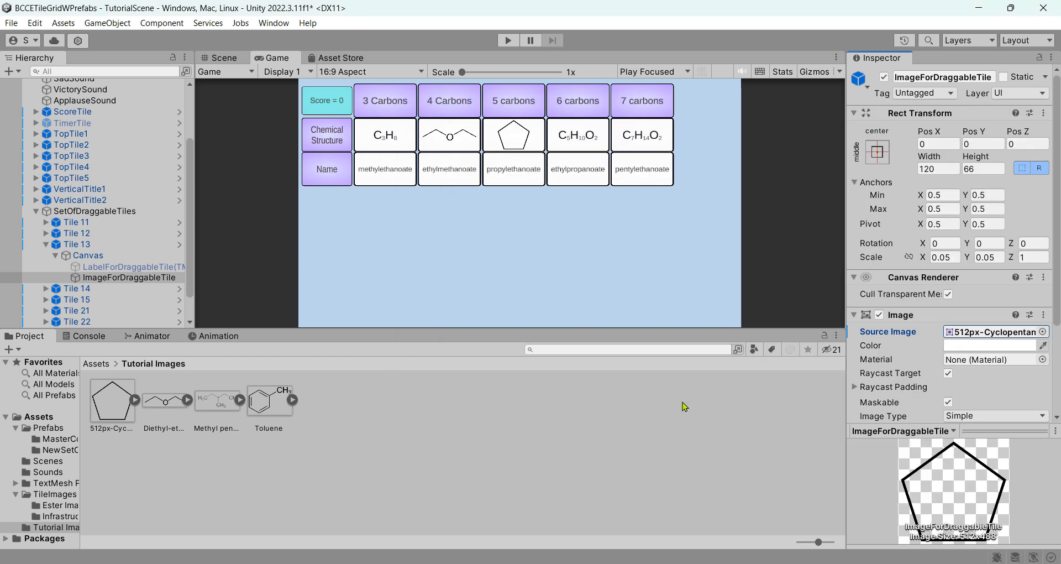
pyautogui.click(47, 244)
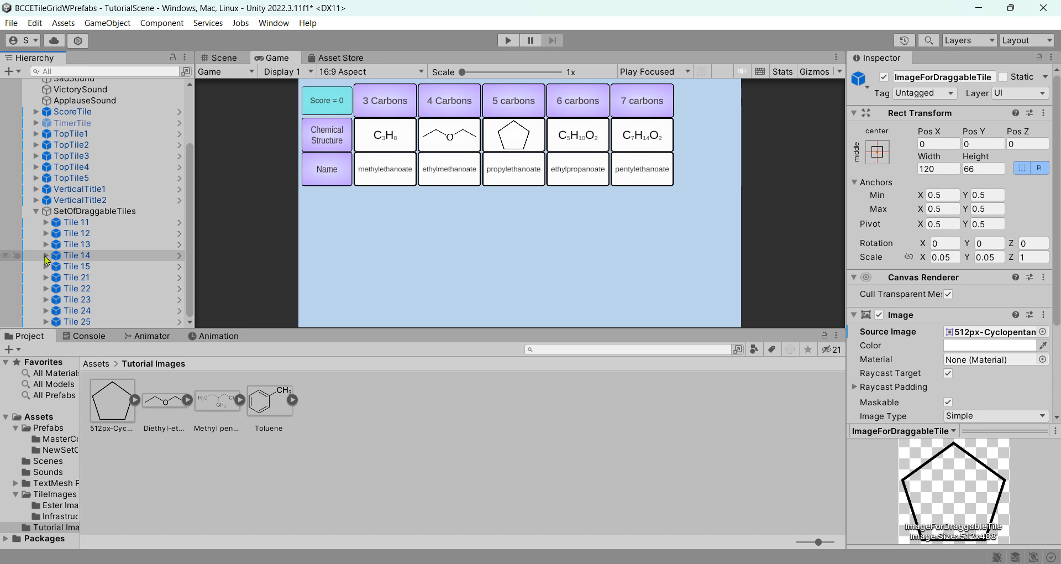
# - Deactivate Tile 14's LabelForDraggableTile and assign the Methyl pentane sprite as the source image of its ImageForDraggableTile
pyautogui.click(46, 256)
pyautogui.click(166, 278)
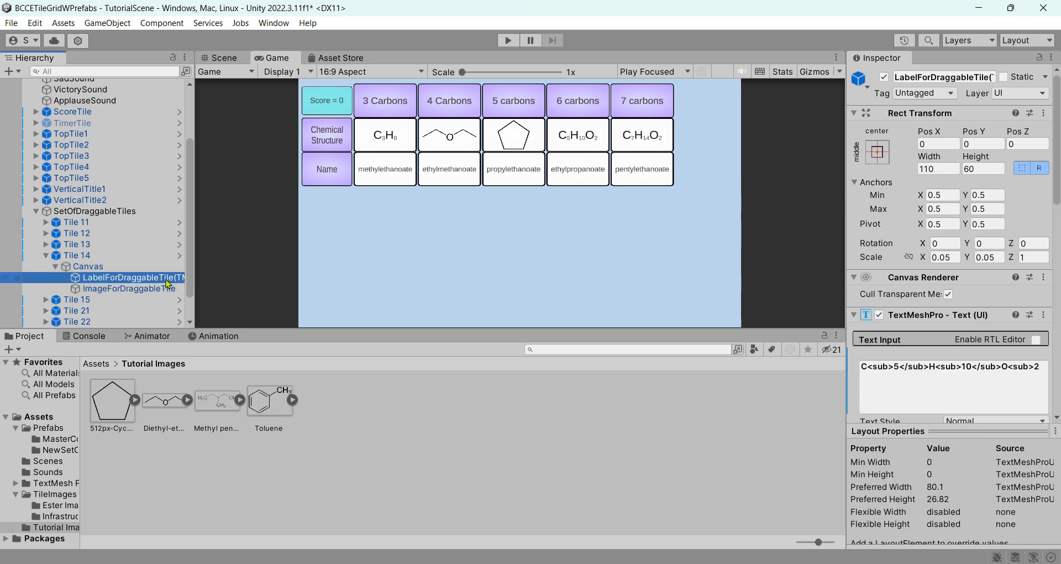
pyautogui.click(884, 76)
pyautogui.click(128, 288)
pyautogui.click(1045, 332)
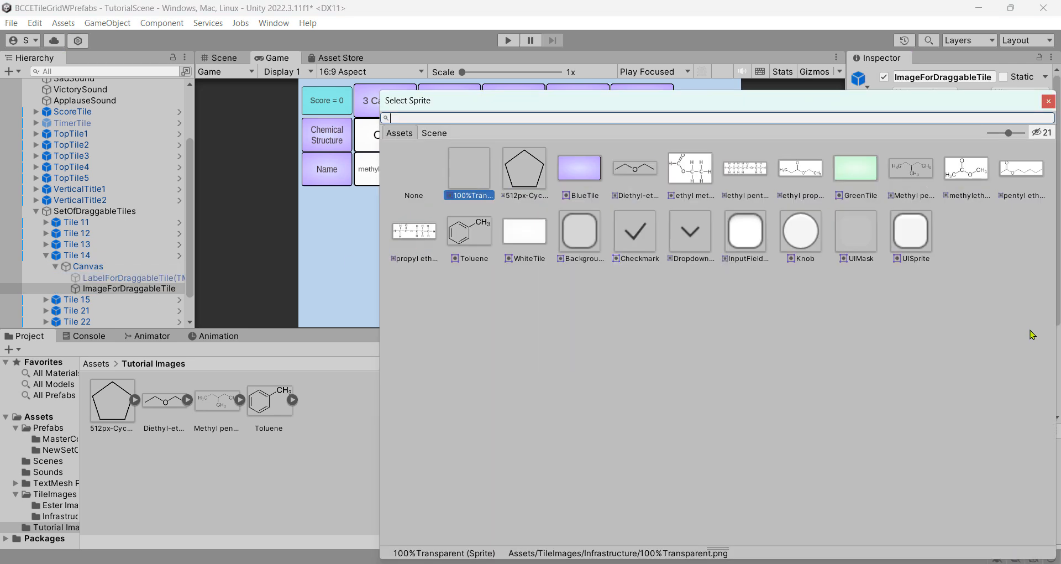
pyautogui.doubleClick(910, 173)
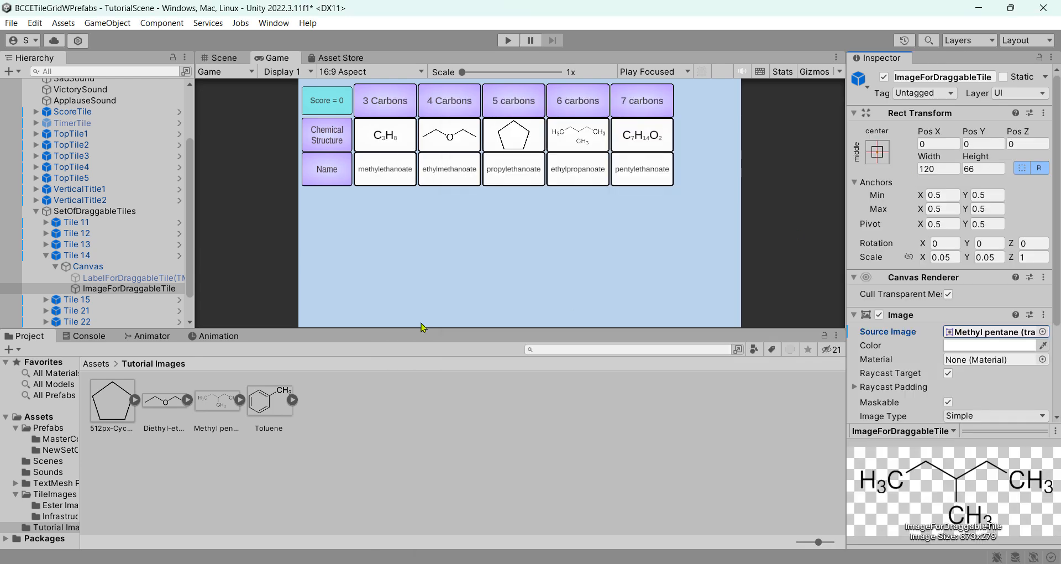
# - Deactivate the LabelForDraggableTile text object under Tile 15's Canvas
pyautogui.click(46, 299)
pyautogui.click(56, 310)
pyautogui.click(136, 322)
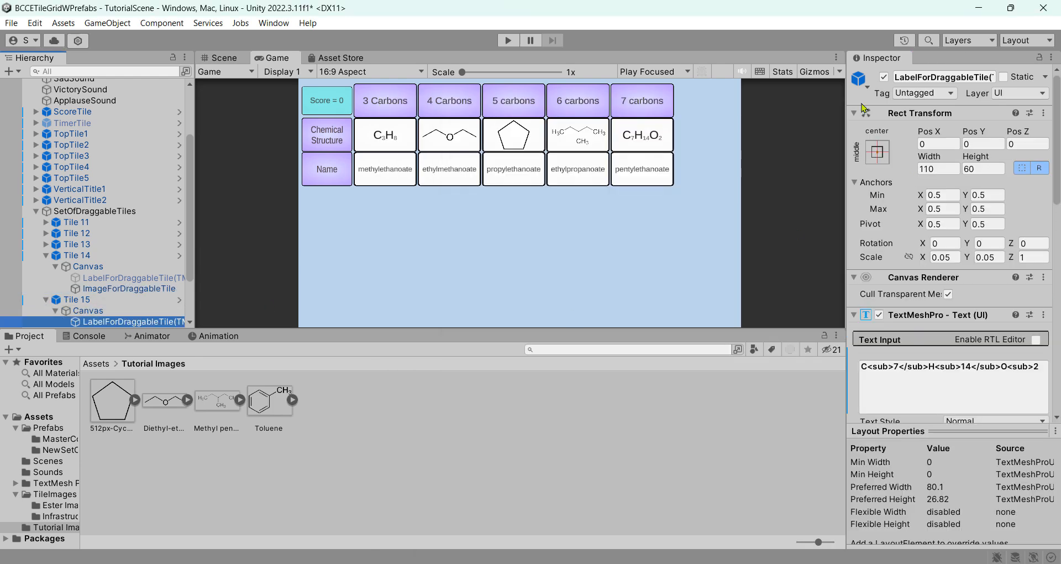
pyautogui.click(883, 76)
# - Assign the Toluene sprite as the source image of Tile 15's ImageForDraggableTile, and collapse Tiles 14 and 15
pyautogui.scroll(-3, 129, 275)
pyautogui.click(127, 268)
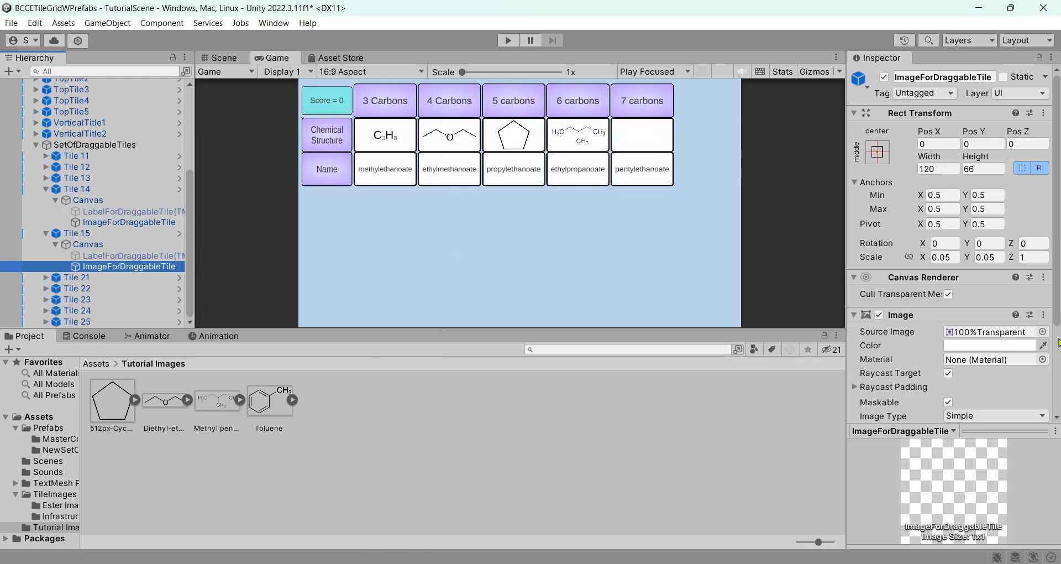
pyautogui.click(970, 331)
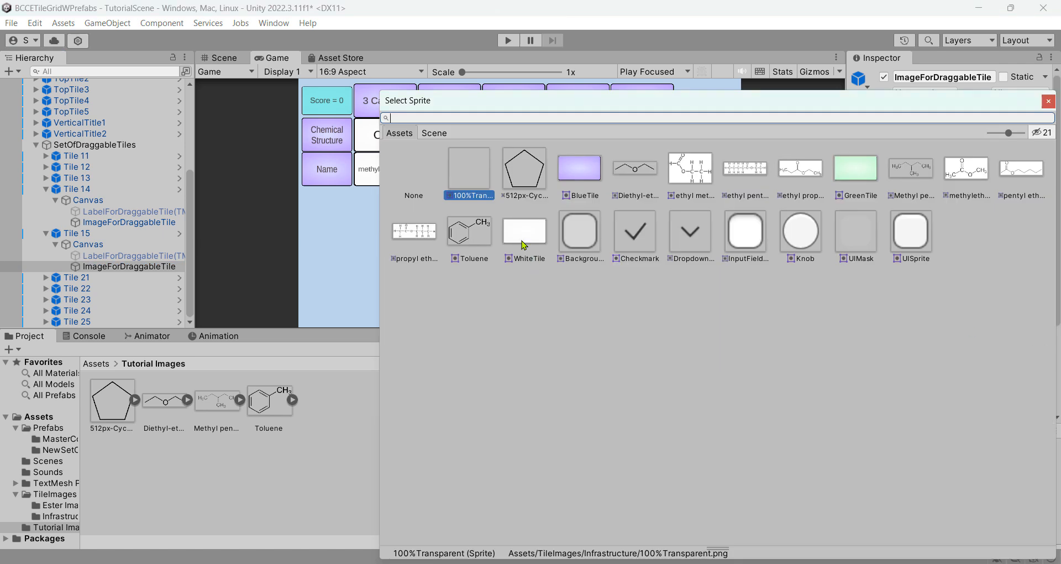
pyautogui.click(1048, 101)
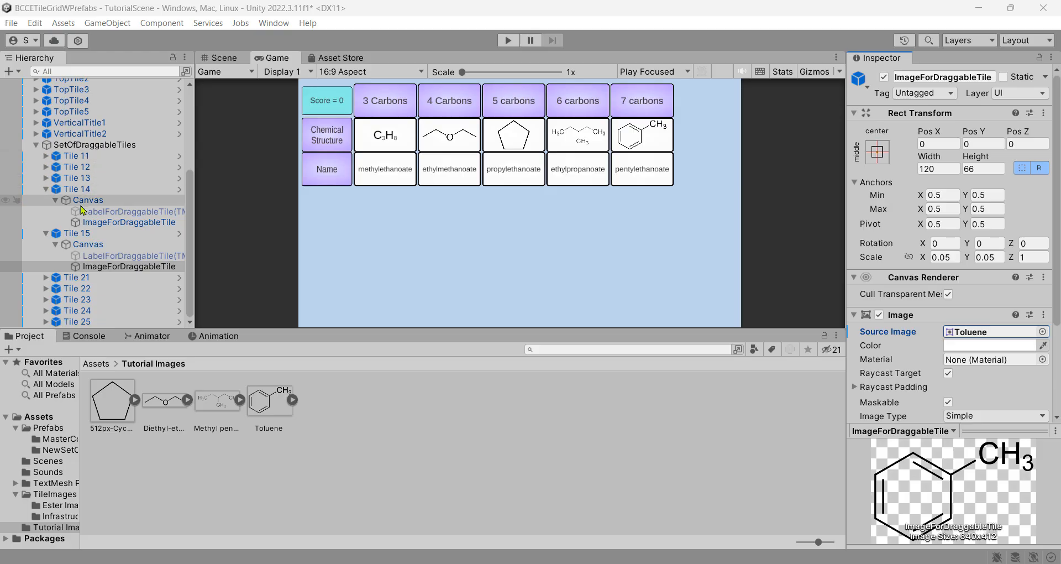
pyautogui.click(47, 189)
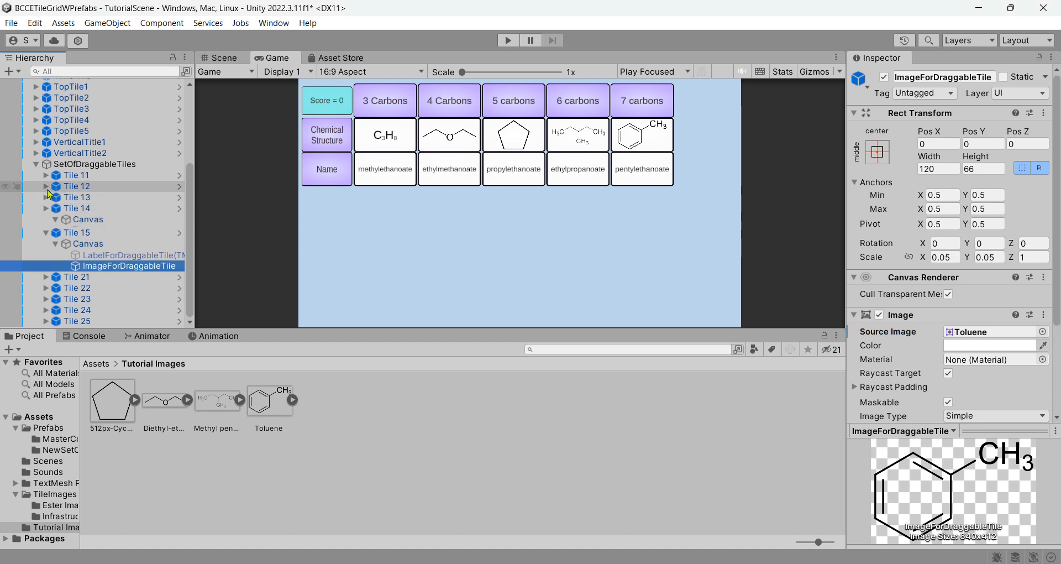
pyautogui.click(46, 233)
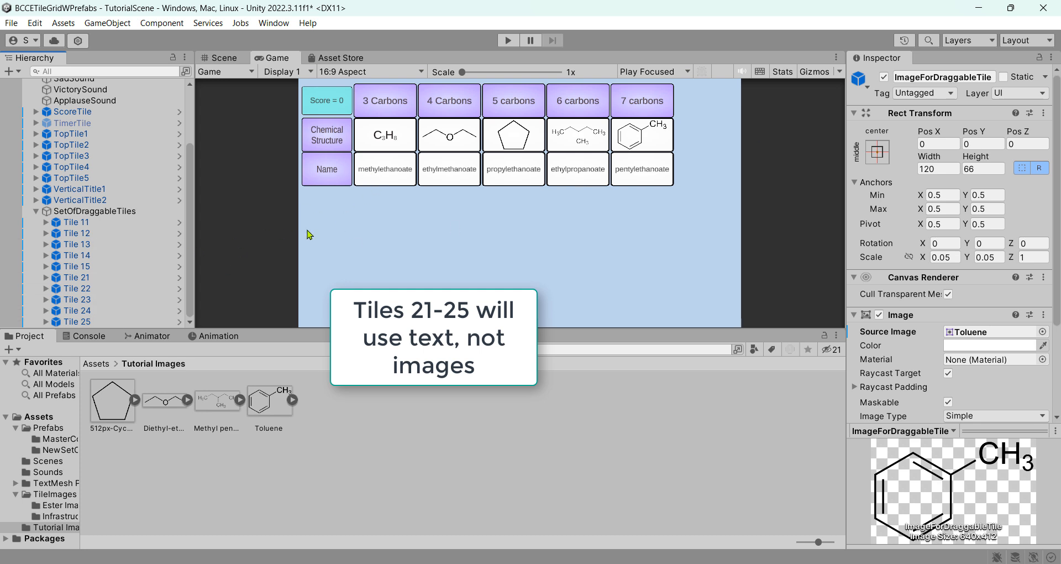
# - Replace the text of Tile 21's LabelForDraggableTile with "propane"
pyautogui.click(45, 277)
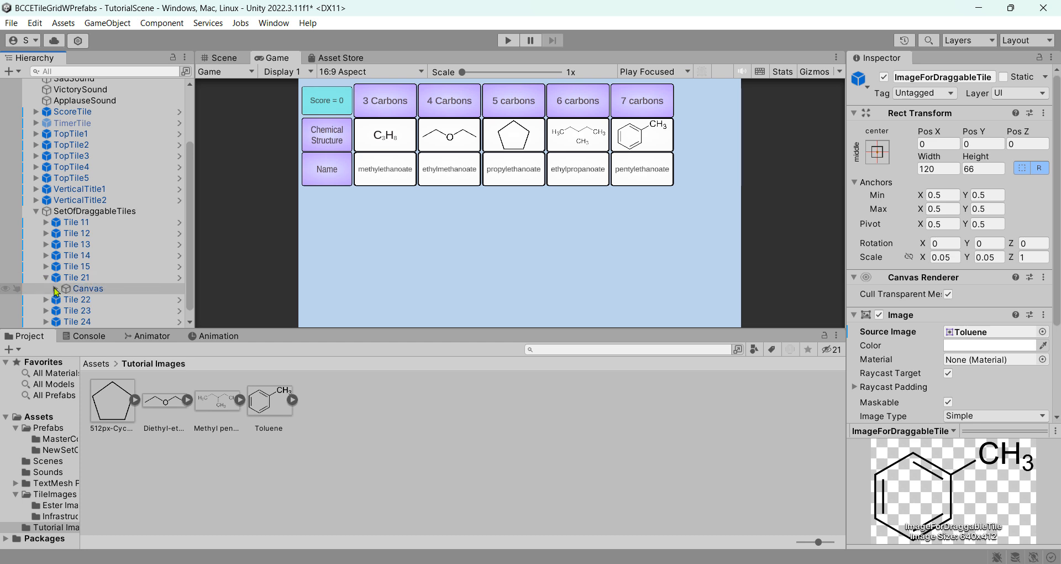
pyautogui.click(56, 289)
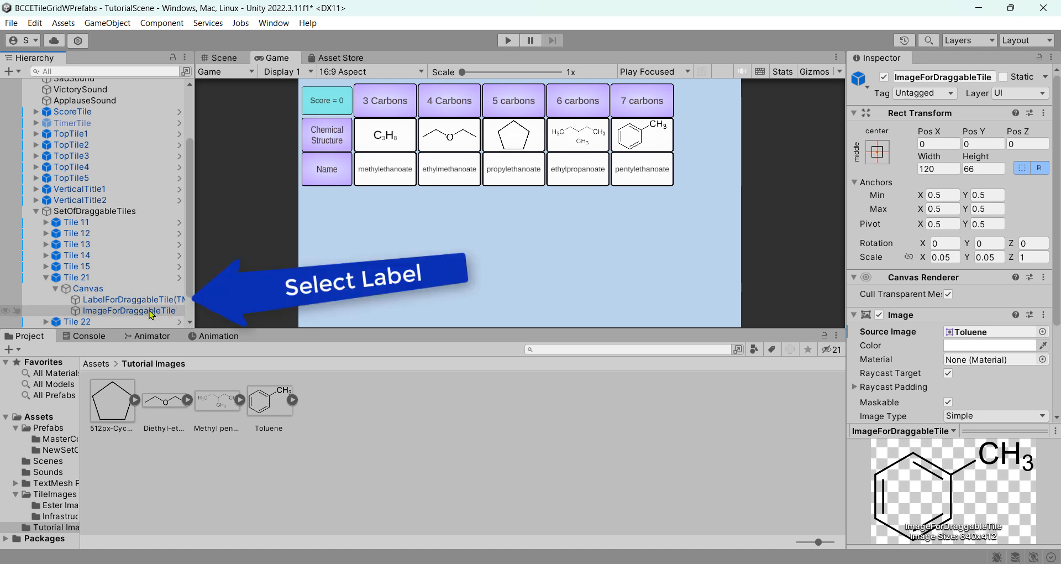
pyautogui.click(132, 300)
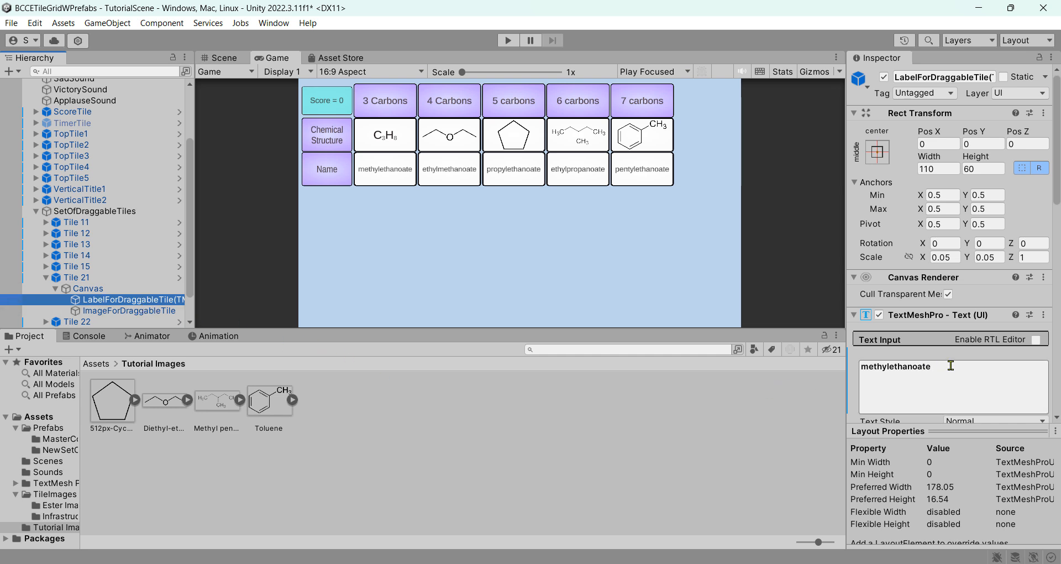
pyautogui.click(979, 365)
pyautogui.hotkey('ctrl', 'a')
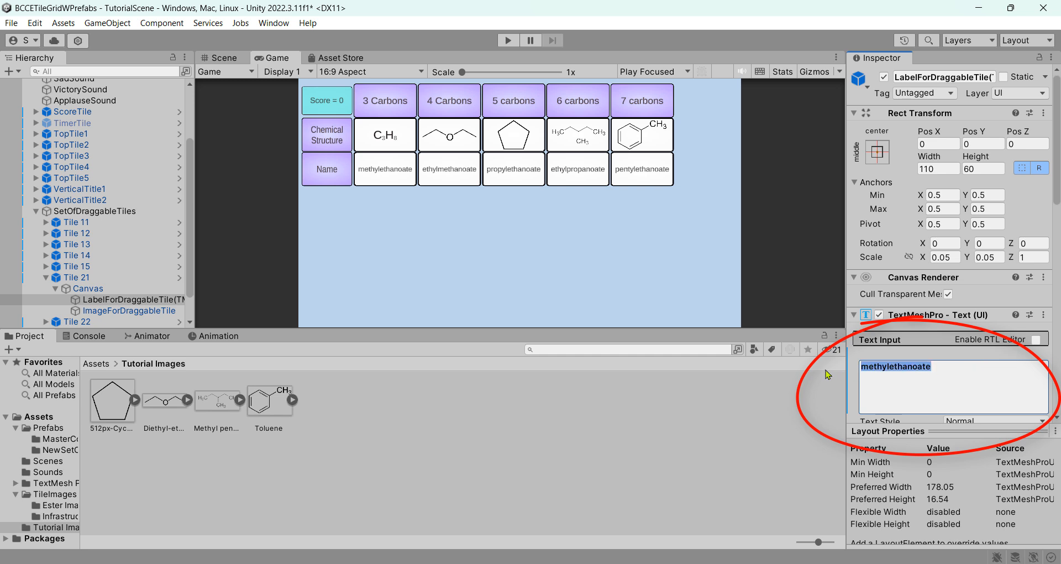
pyautogui.write('prob')
pyautogui.press('BackSpace')
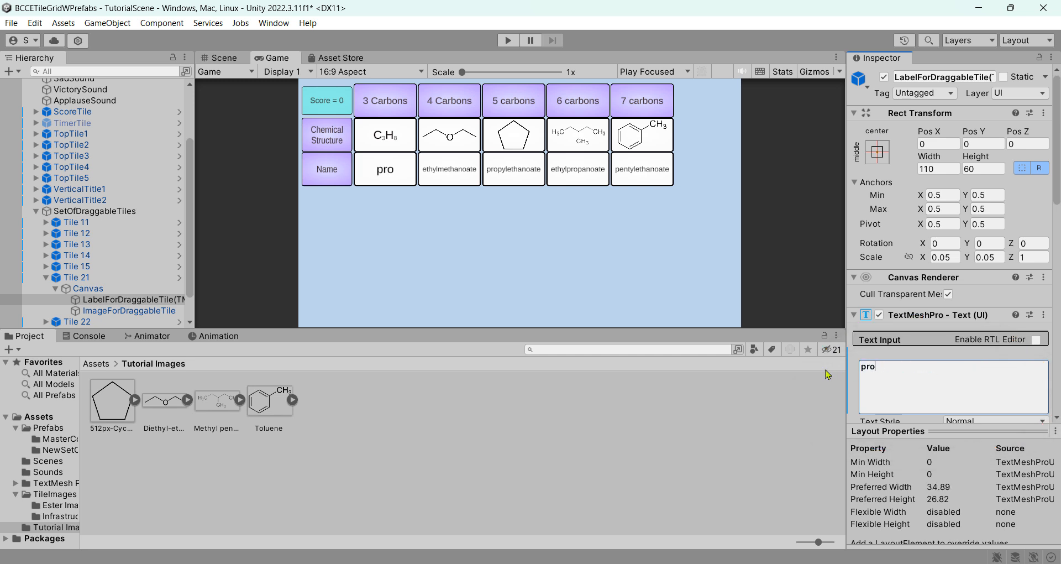
pyautogui.write('pane')
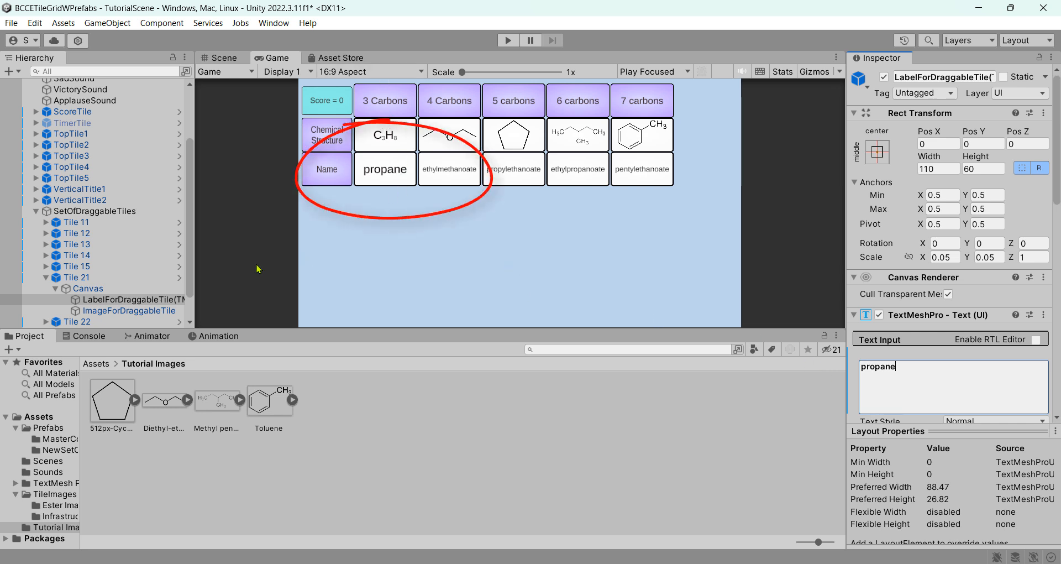
# - Replace the text of Tile 22's LabelForDraggableTile with "diethyl ether"
pyautogui.scroll(-1, 58, 287)
pyautogui.click(45, 288)
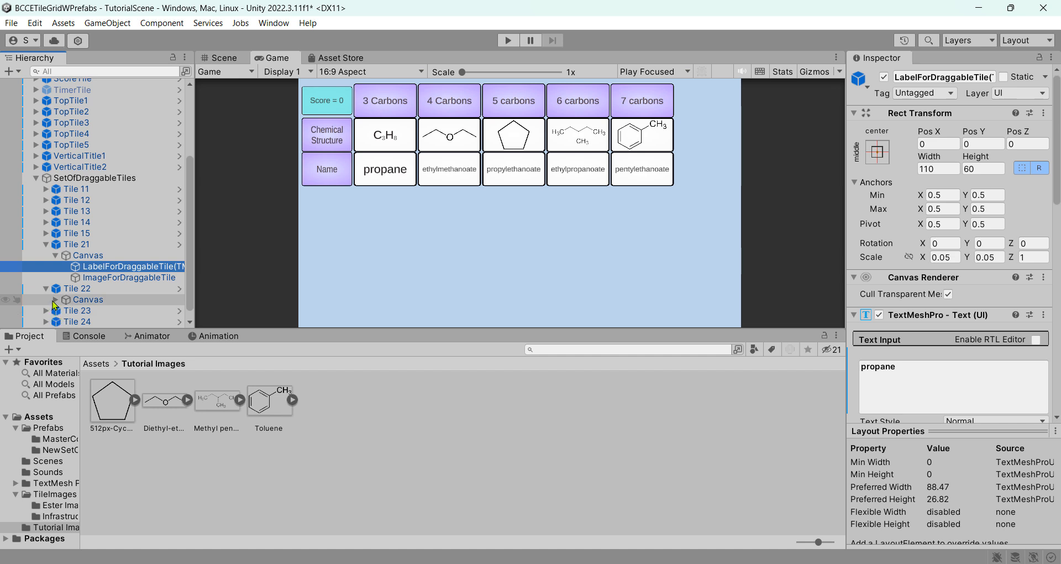
pyautogui.click(53, 301)
pyautogui.scroll(-1, 83, 298)
pyautogui.click(151, 278)
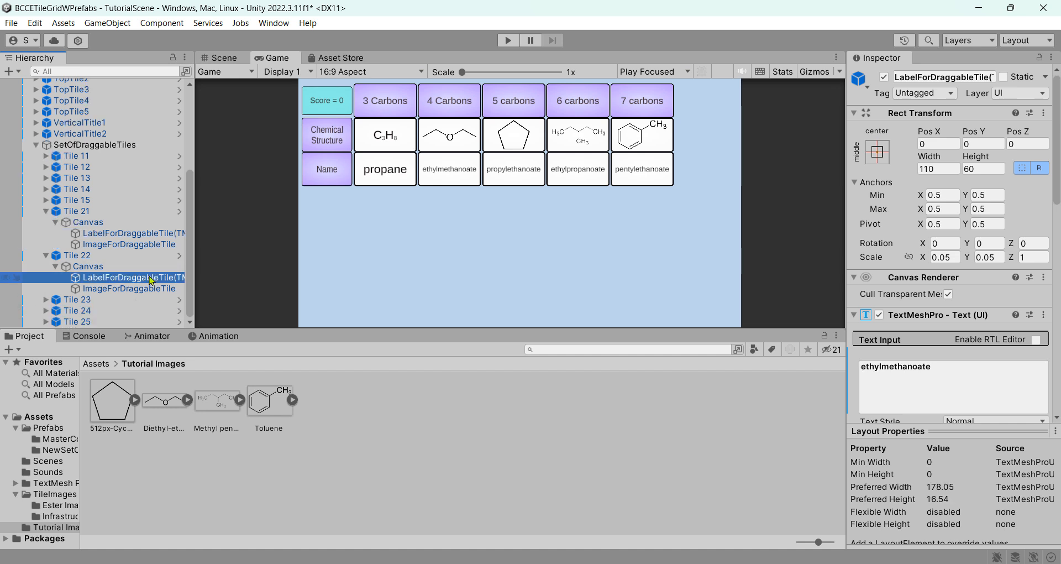
pyautogui.click(938, 368)
pyautogui.write('diethyl')
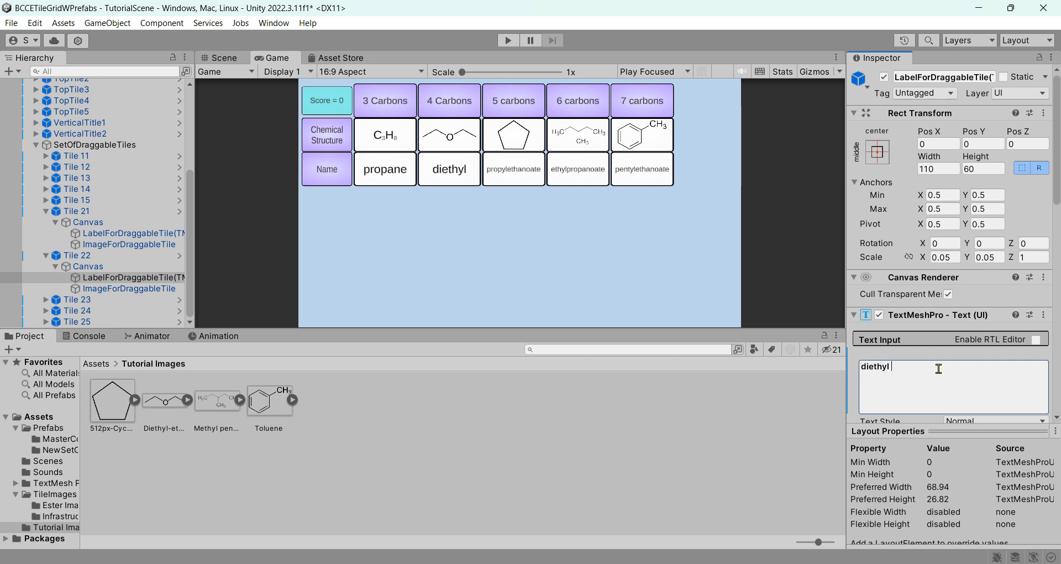
pyautogui.write(' ether')
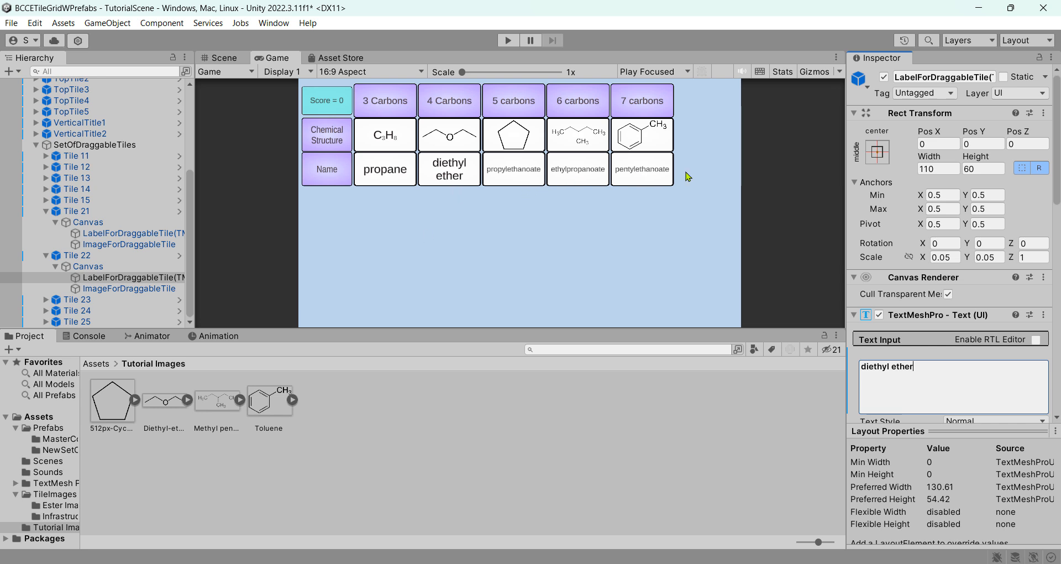
# - Expand Tile 23 and its Canvas, and select its LabelForDraggableTile text object
pyautogui.click(46, 303)
pyautogui.click(56, 299)
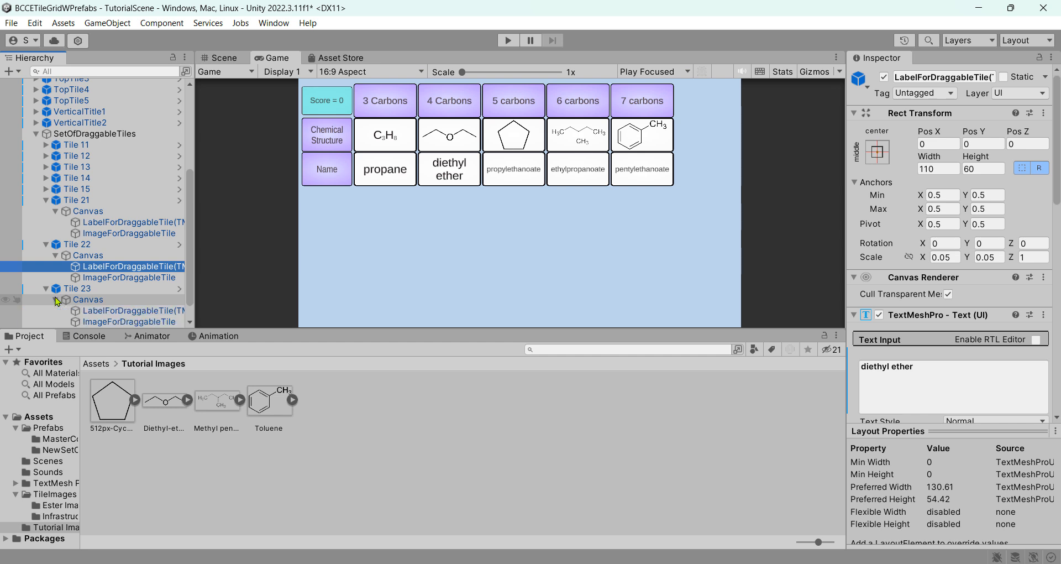
pyautogui.scroll(-1, 145, 276)
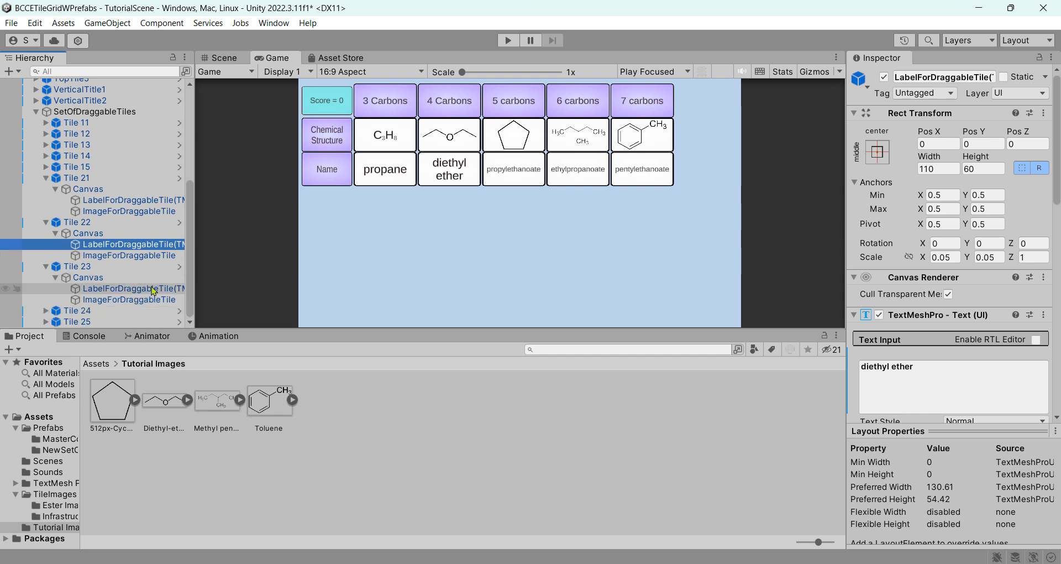
pyautogui.click(154, 289)
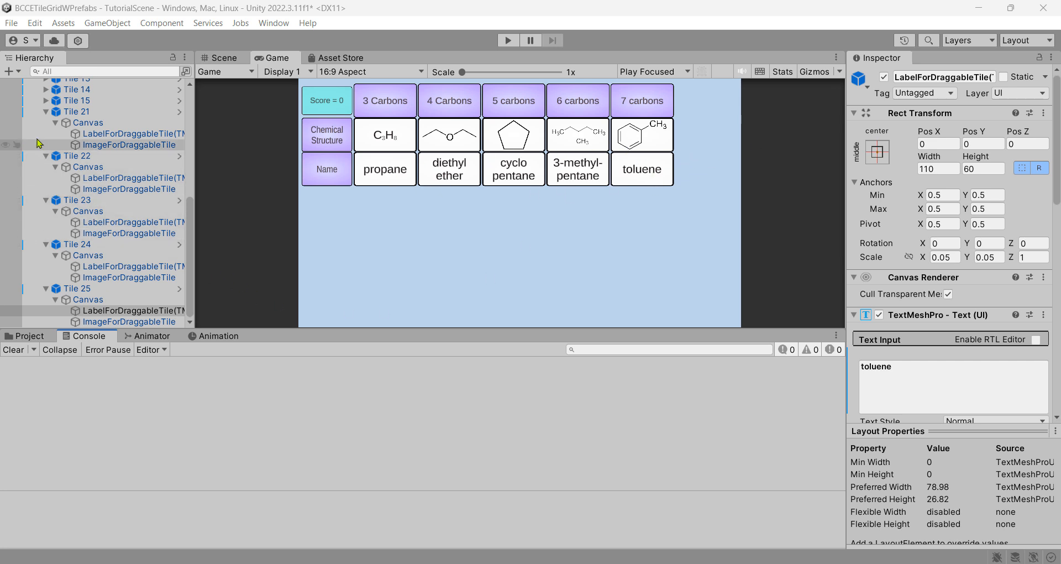
# - Collapse Tiles 21 to 25 under SetOfDraggableTiles
pyautogui.click(46, 112)
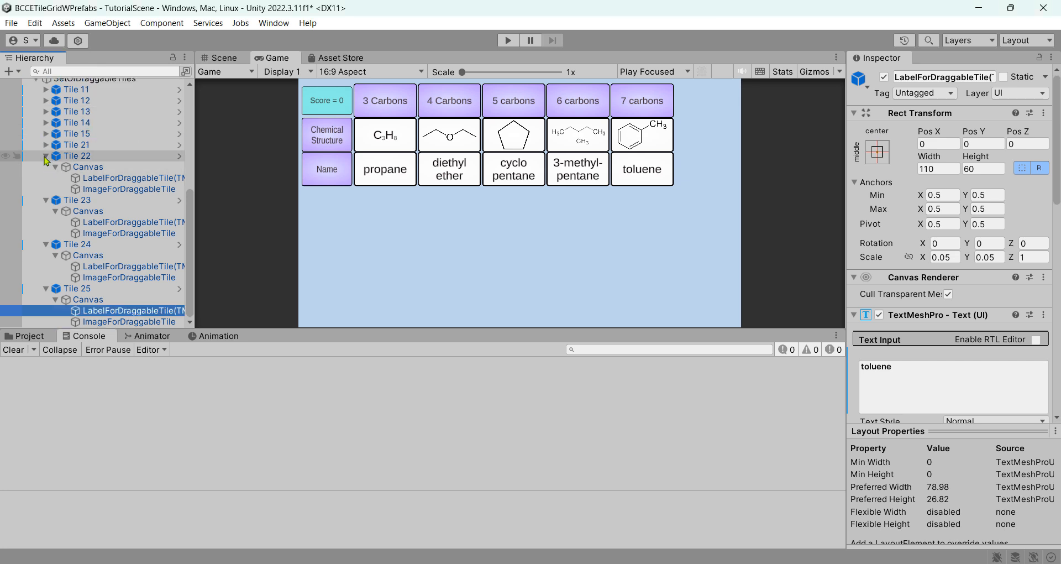
pyautogui.click(46, 156)
pyautogui.click(46, 200)
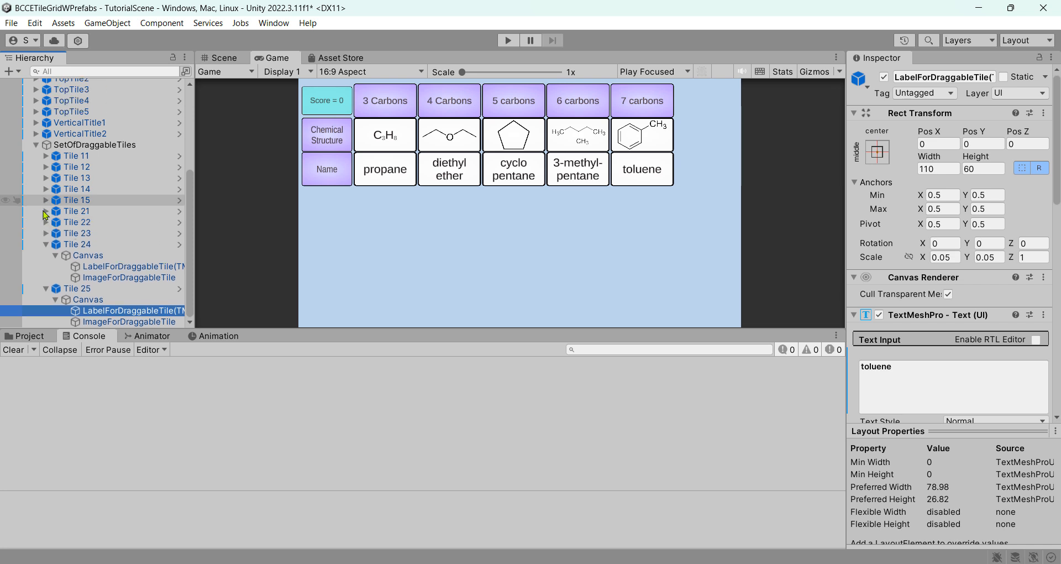
pyautogui.click(46, 244)
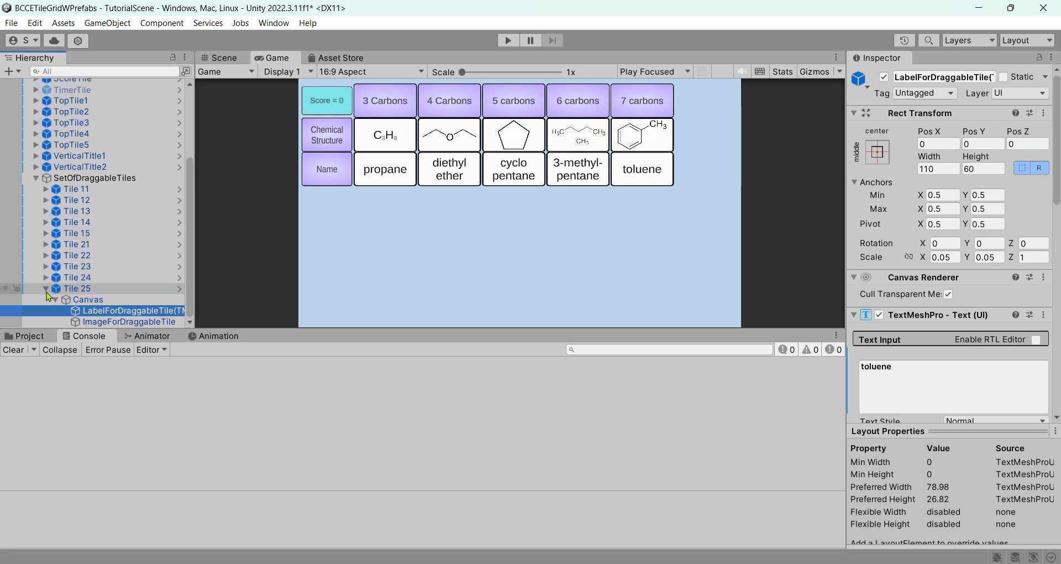
pyautogui.click(46, 288)
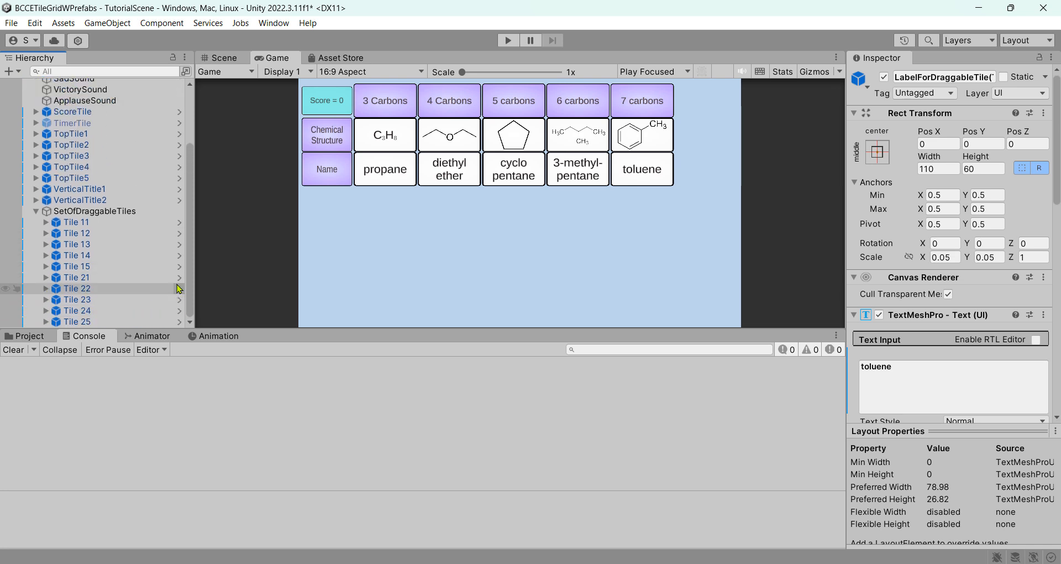
# - Select Tile 11 and collapse its Sprite Renderer, Capsule Collider 2D, Box Collider 2D and Rigidbody 2D components
pyautogui.click(92, 227)
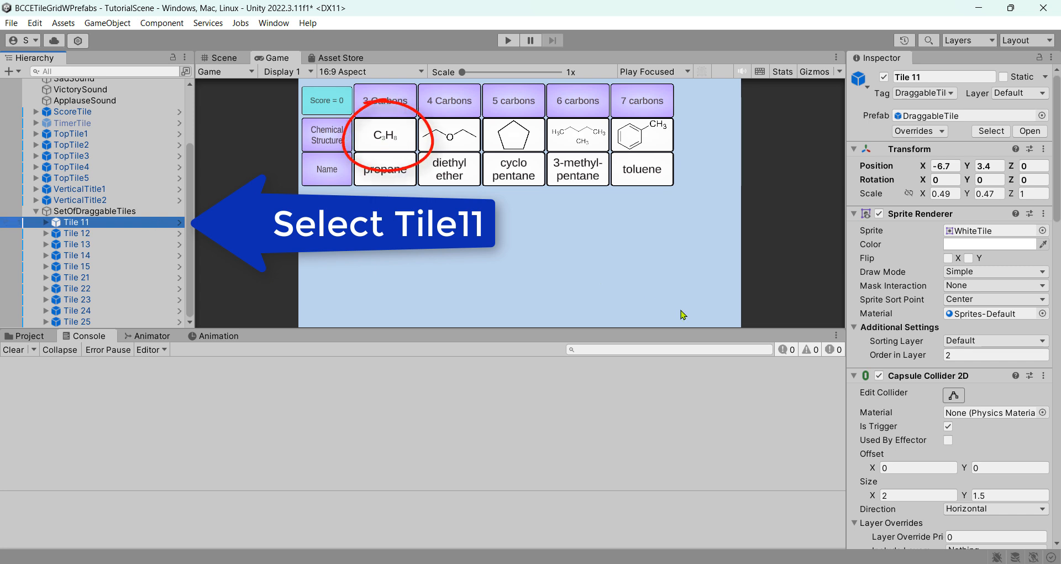
pyautogui.click(853, 214)
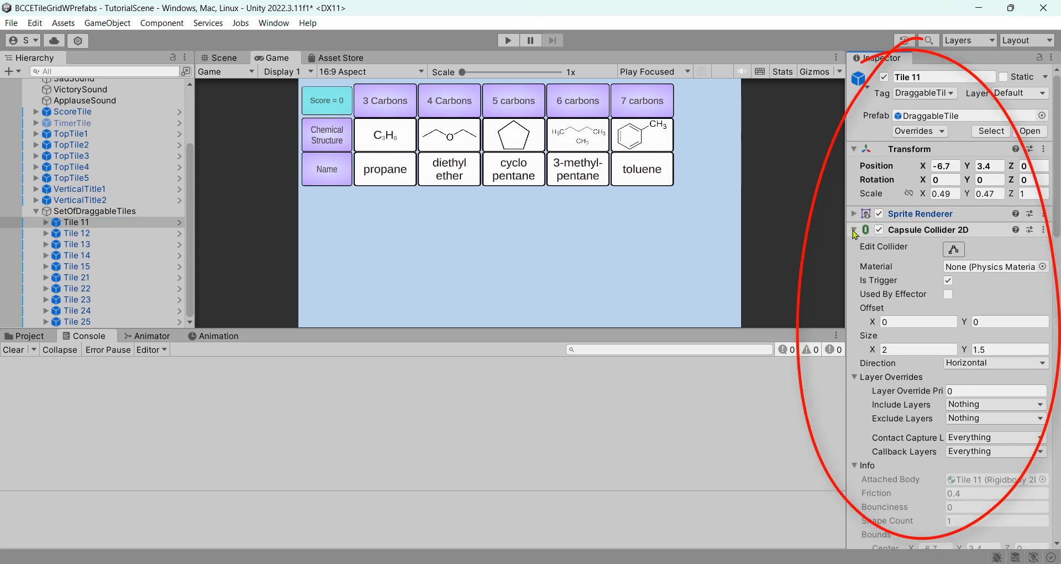
pyautogui.click(854, 231)
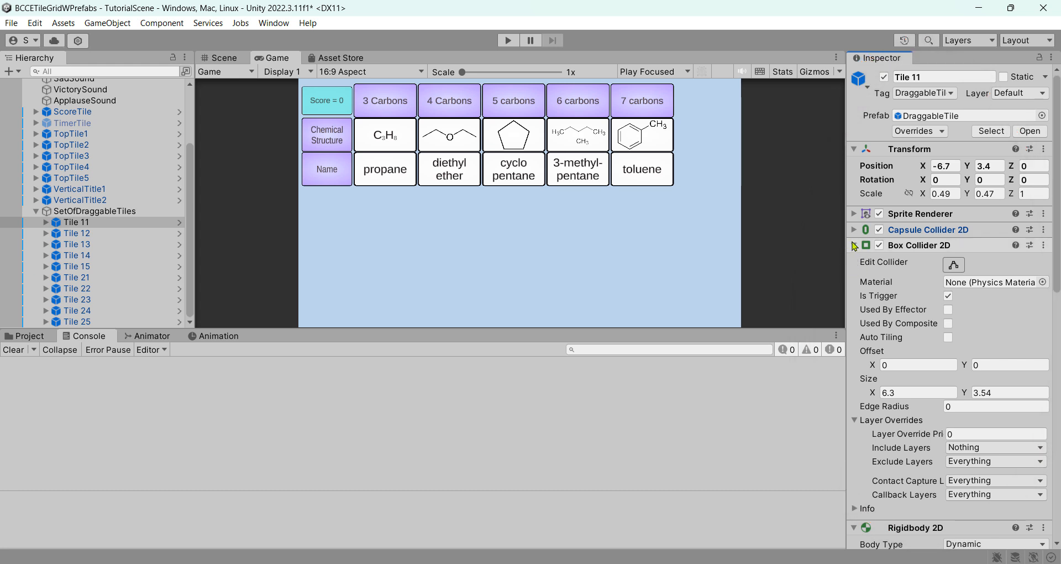
pyautogui.click(854, 246)
pyautogui.click(854, 261)
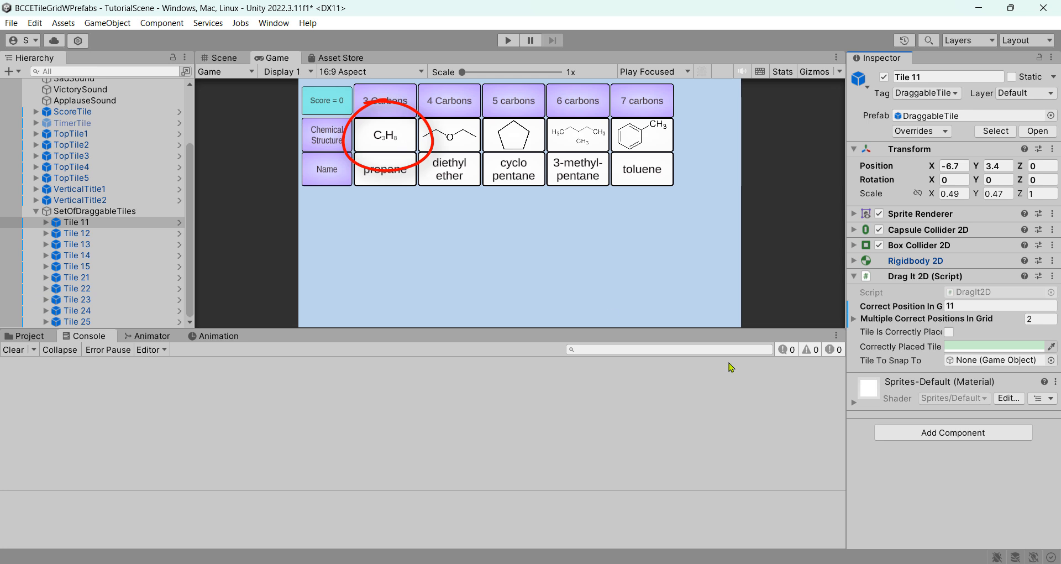
# - Set the size of Tile 11's Multiple Correct Positions In Grid list to 0 in the Drag It 2D script
pyautogui.click(854, 319)
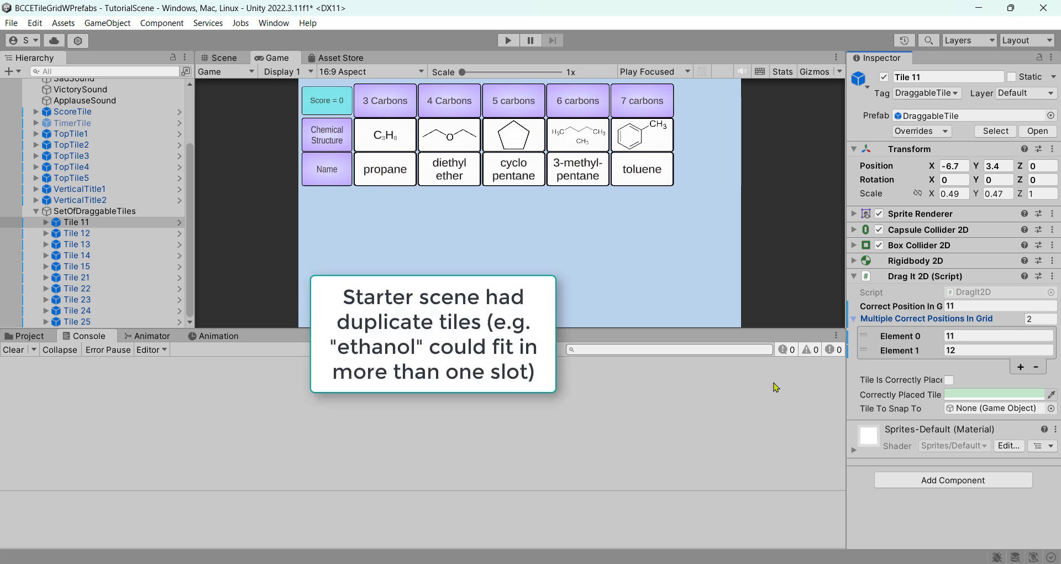
pyautogui.click(1034, 320)
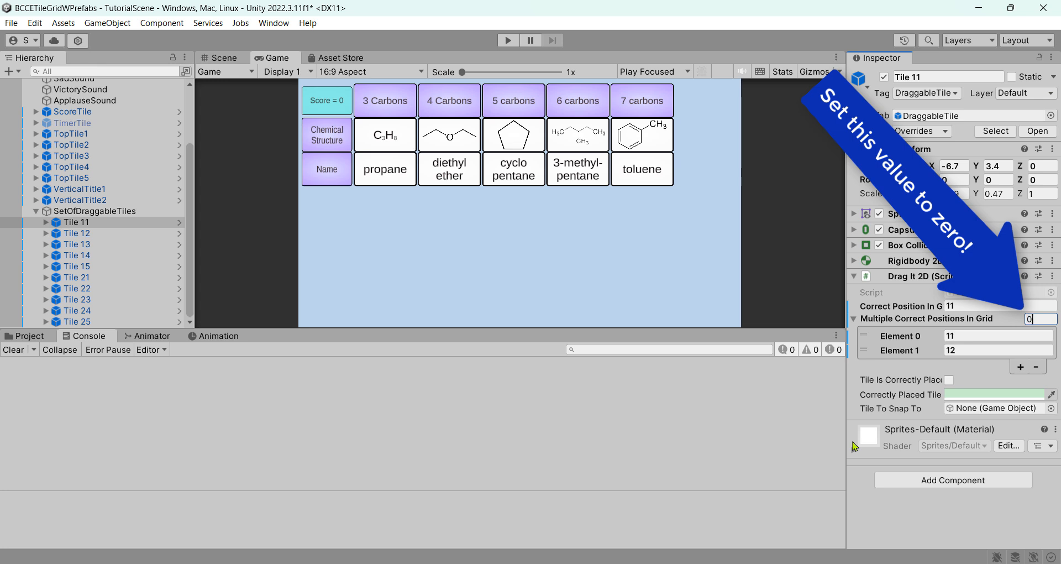
pyautogui.press('Return')
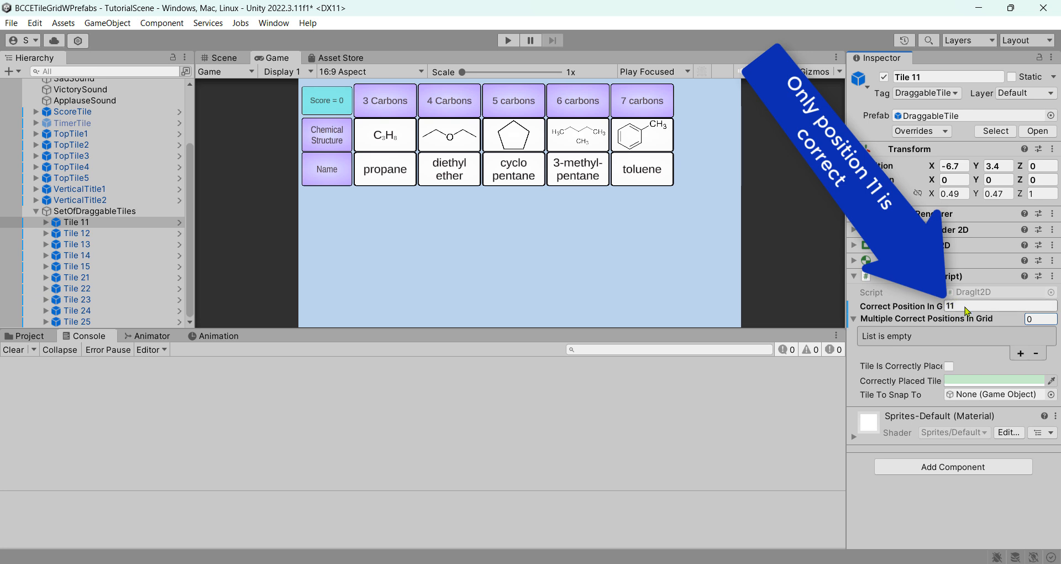
# - Set the size of Tile 12's Multiple Correct Positions In Grid list to 0 in the Drag It 2D script
pyautogui.click(120, 234)
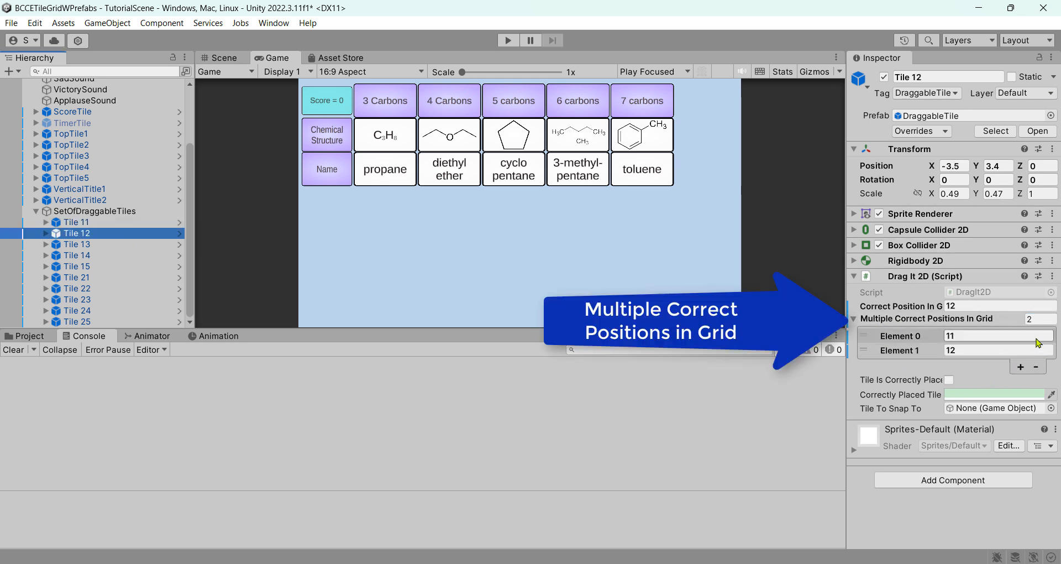
pyautogui.click(1040, 322)
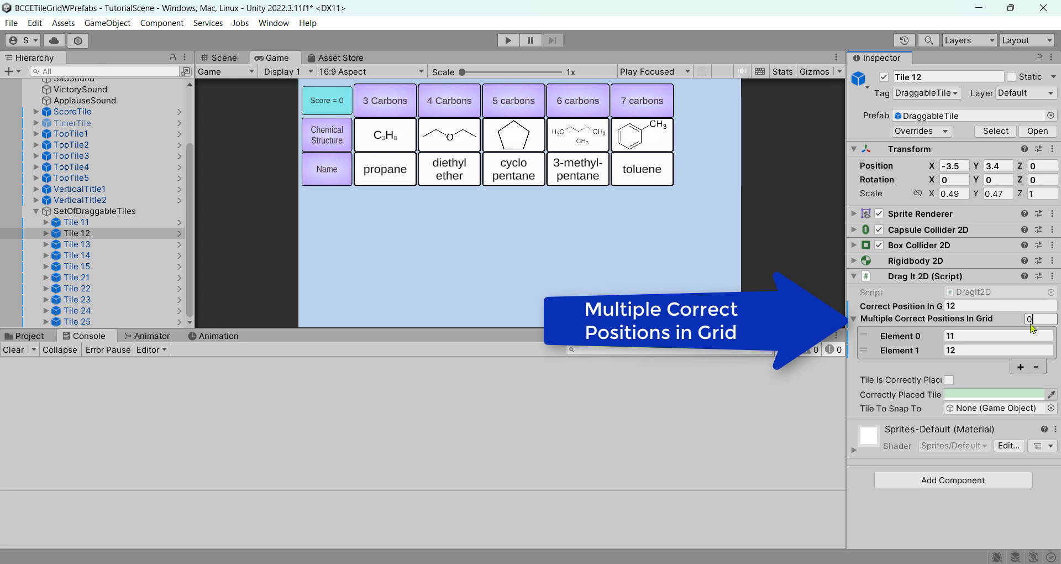
pyautogui.write('0')
pyautogui.press('Return')
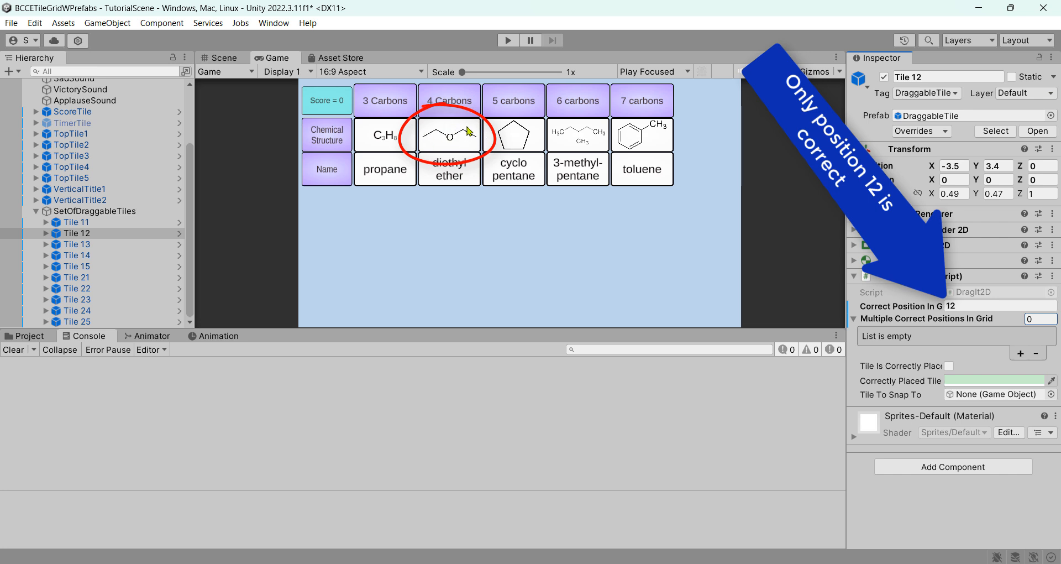
# - Empty Tile 13's Multiple Correct Positions In Grid list by setting its size to 0
pyautogui.click(76, 246)
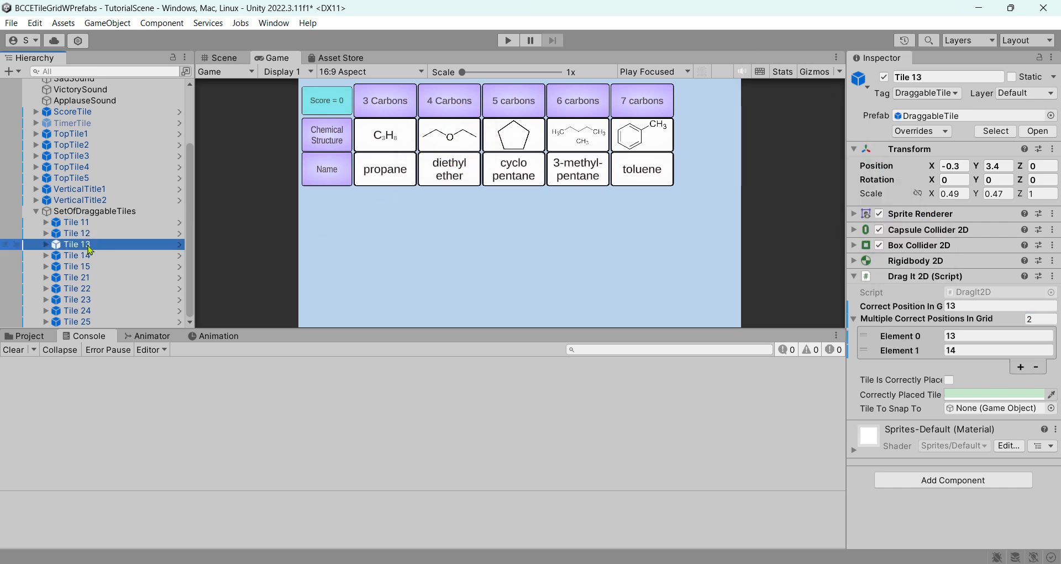
pyautogui.click(1042, 320)
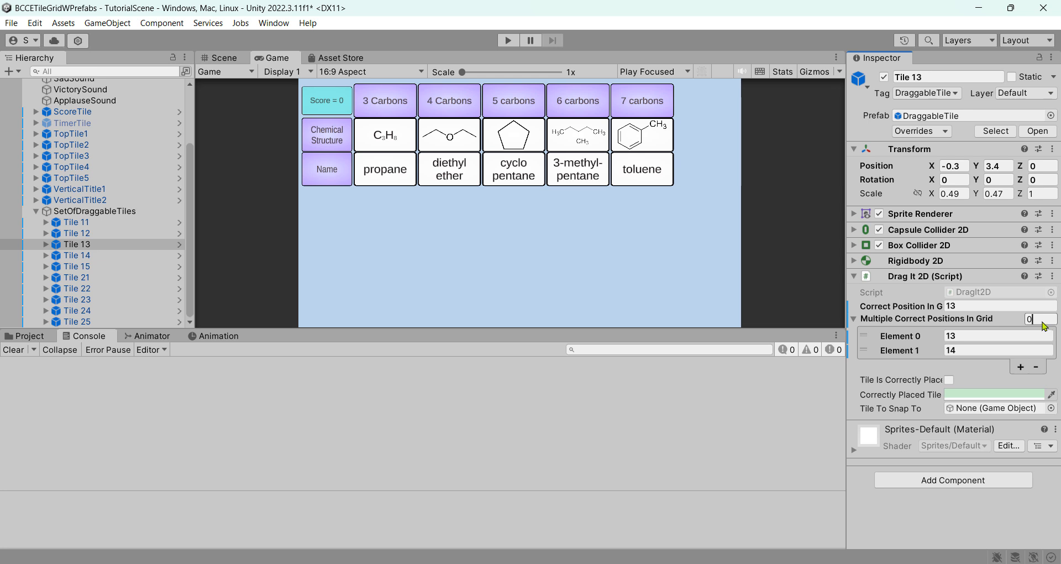
pyautogui.write('0')
pyautogui.press('Return')
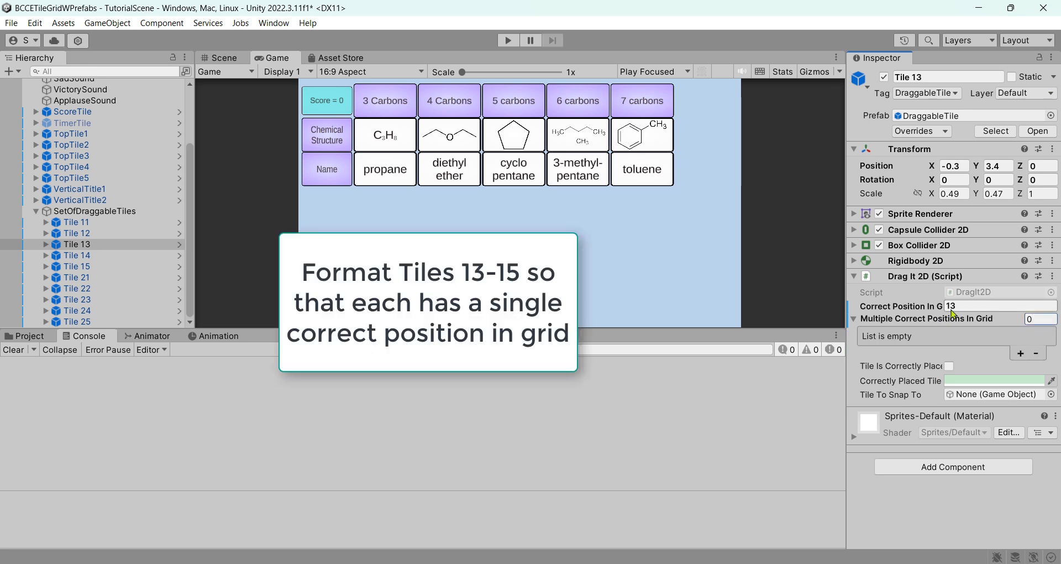
# - Empty Tile 14's Multiple Correct Positions In Grid list by setting its size to 0
pyautogui.click(126, 257)
pyautogui.click(1032, 319)
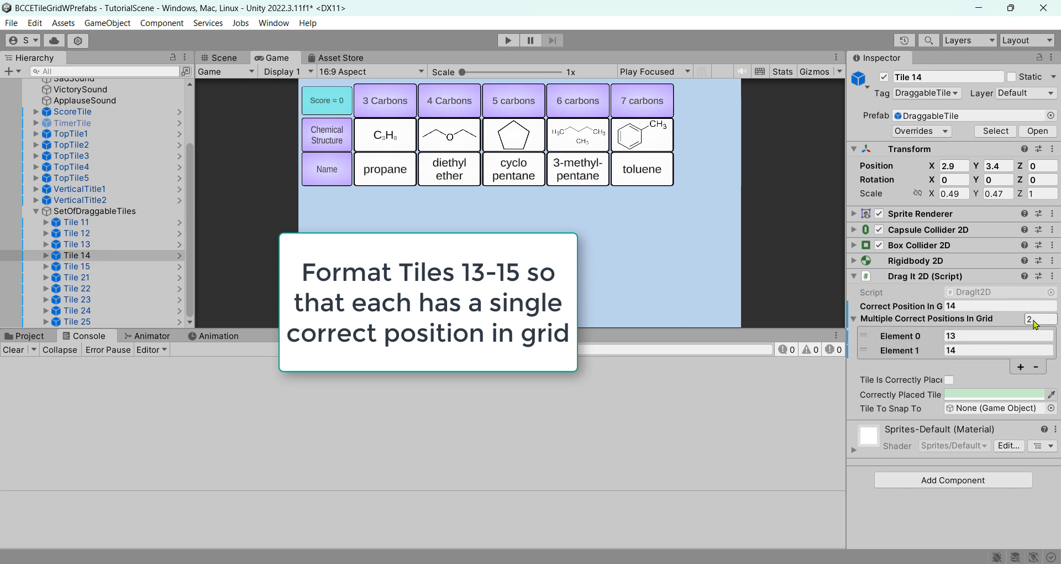
pyautogui.write('0')
pyautogui.press('Return')
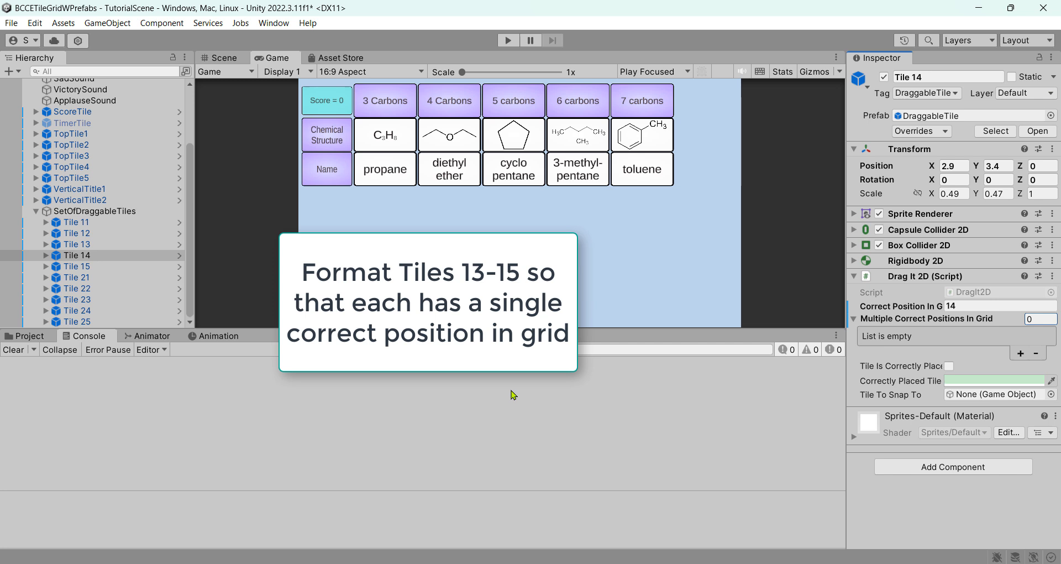
# - Empty Tile 15's Multiple Correct Positions In Grid list by setting its size to 0
pyautogui.click(107, 268)
pyautogui.click(1040, 320)
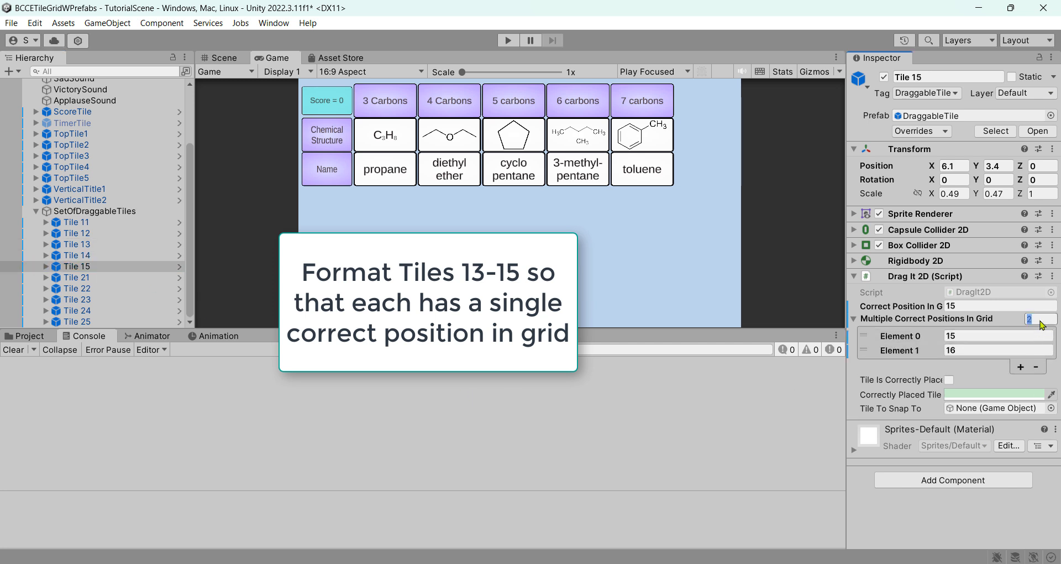
pyautogui.write('0')
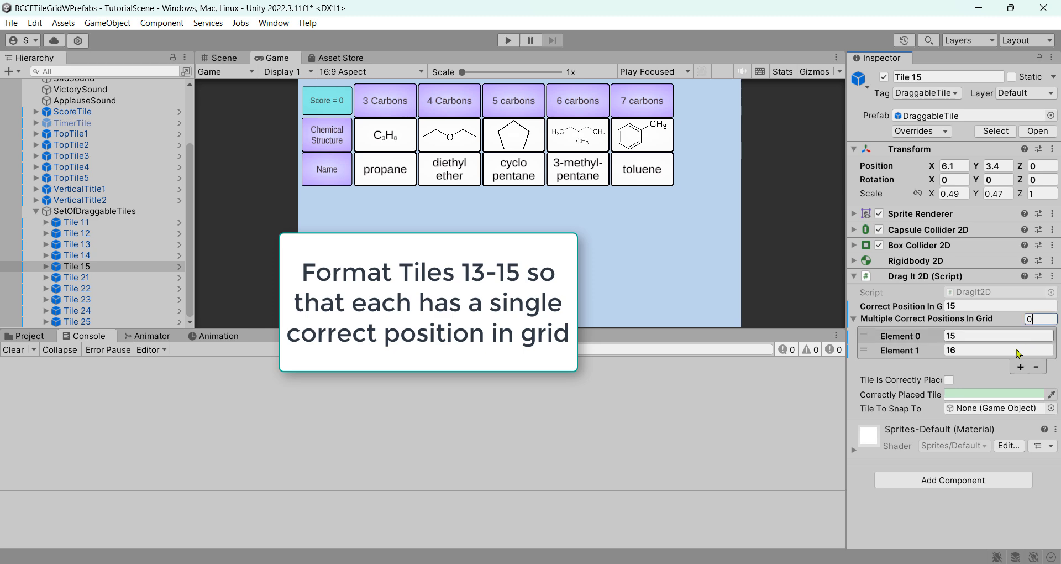
pyautogui.press('Return')
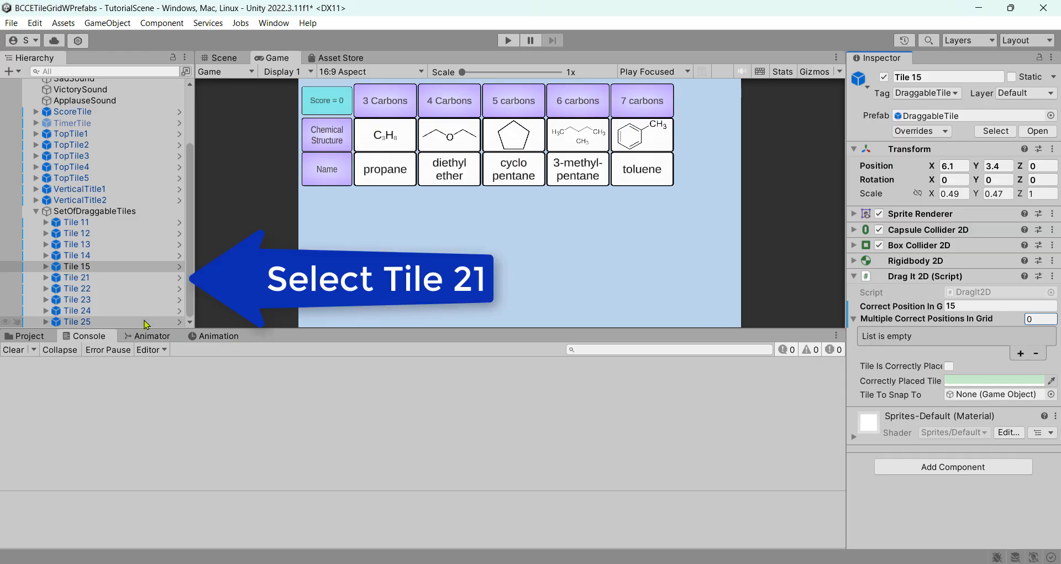
# - Check the correct position settings in the Drag It 2D script of Tiles 21 to 25, one tile after another
pyautogui.click(116, 278)
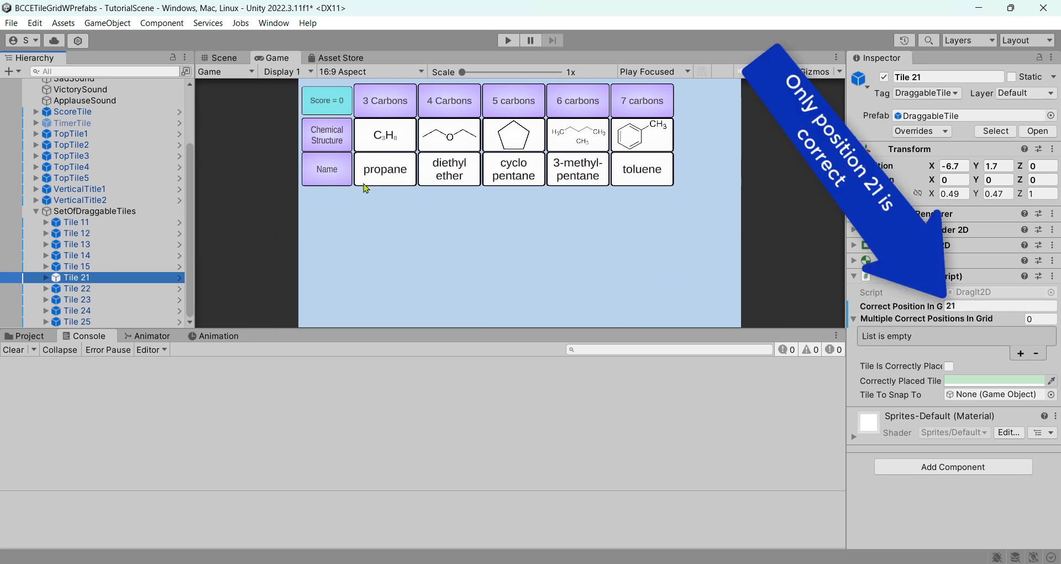
pyautogui.click(132, 288)
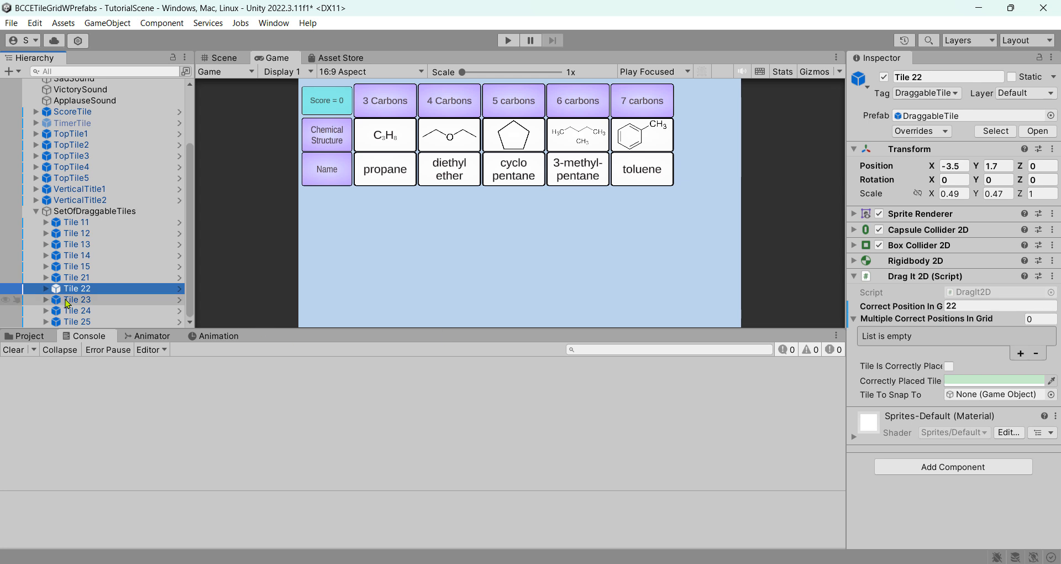
pyautogui.click(108, 300)
pyautogui.click(98, 310)
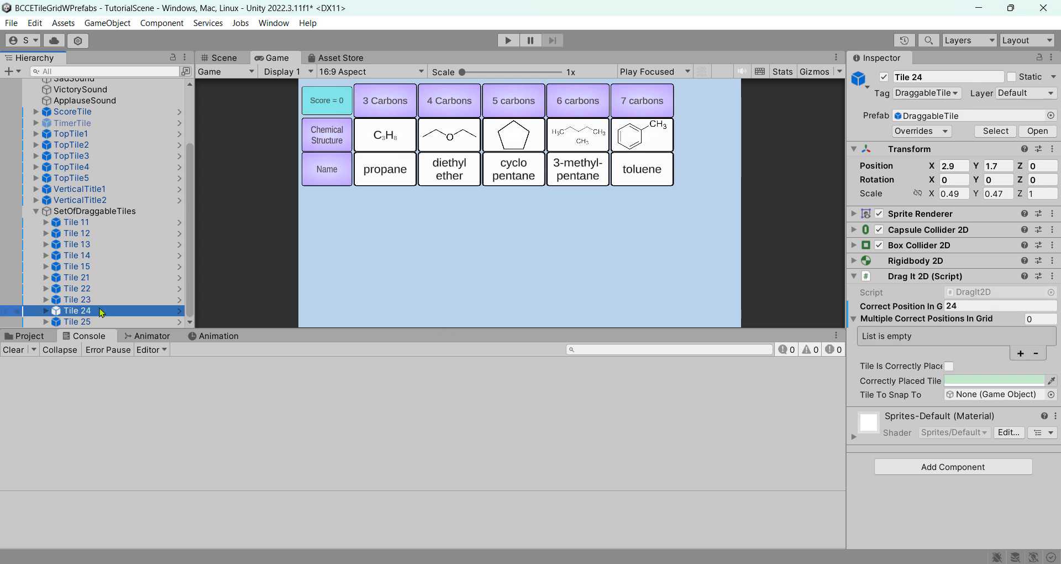
pyautogui.click(108, 321)
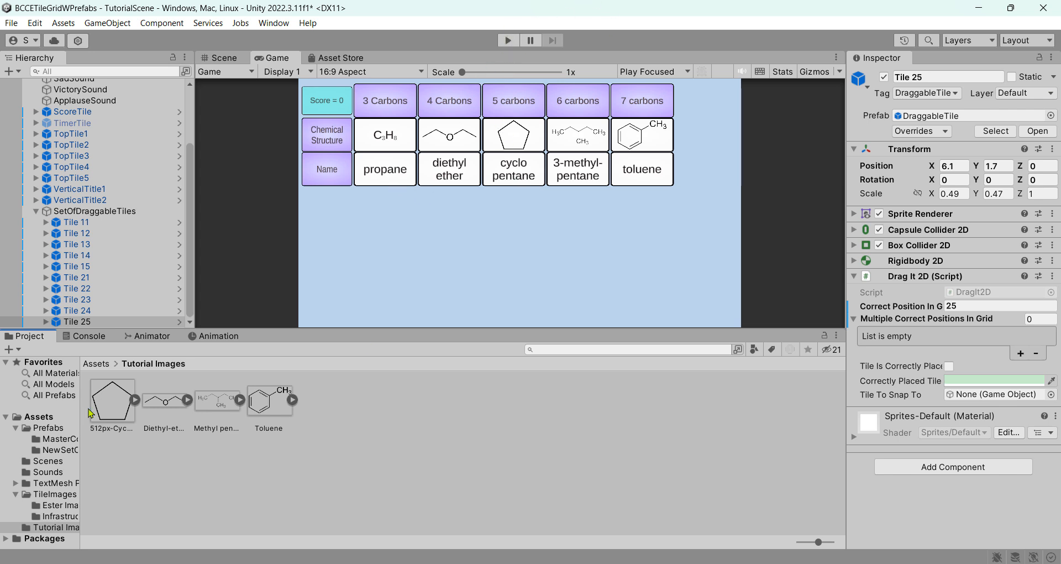
# - Show the Console, run the game, and test the toluene structure tile in the Chemical Structure row under 3 Carbons and under 7 carbons
pyautogui.click(95, 339)
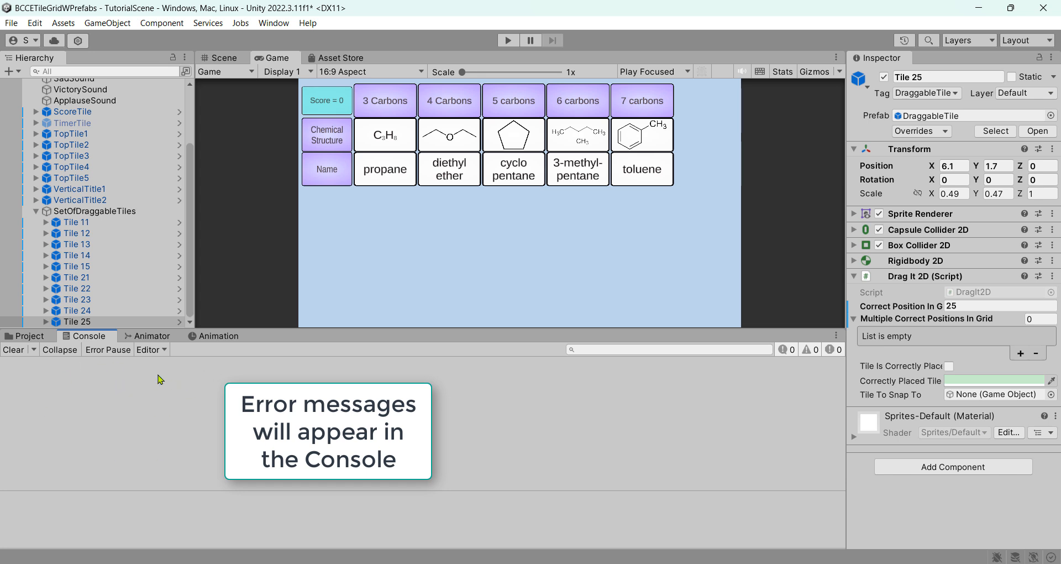
pyautogui.click(508, 42)
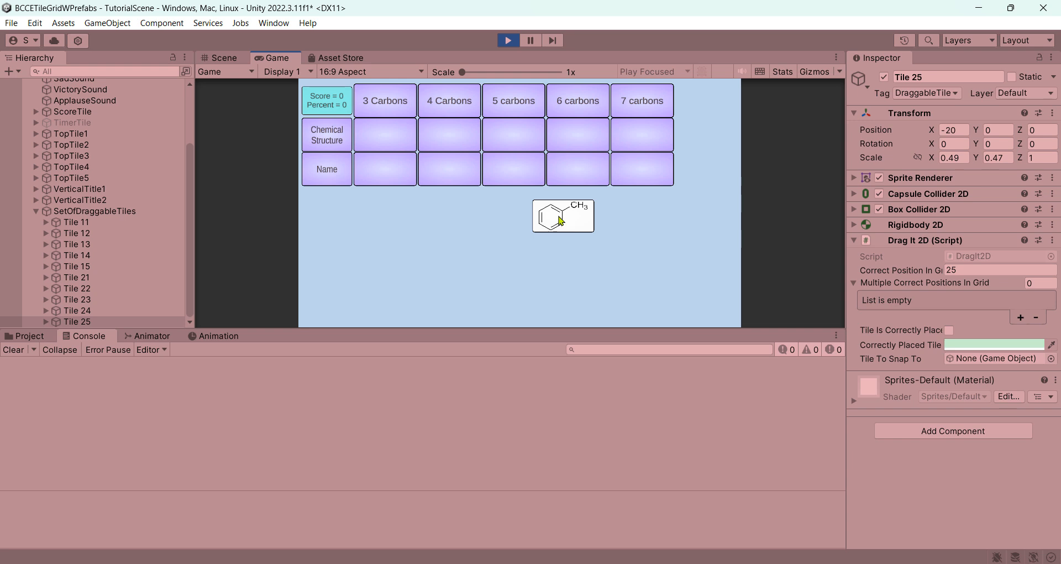
pyautogui.moveTo(558, 218); pyautogui.dragTo(386, 134)
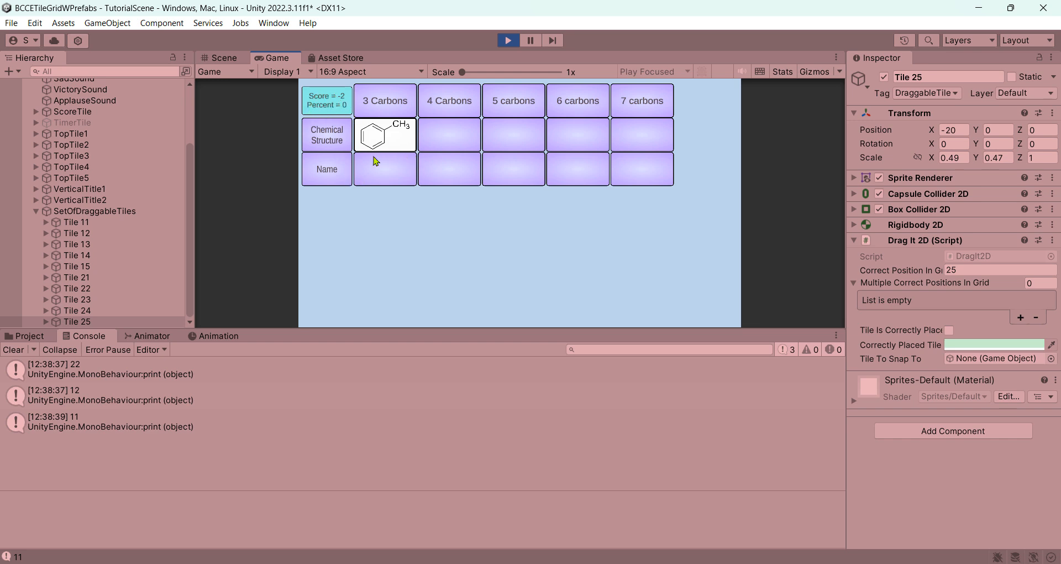
pyautogui.moveTo(390, 131); pyautogui.dragTo(642, 141)
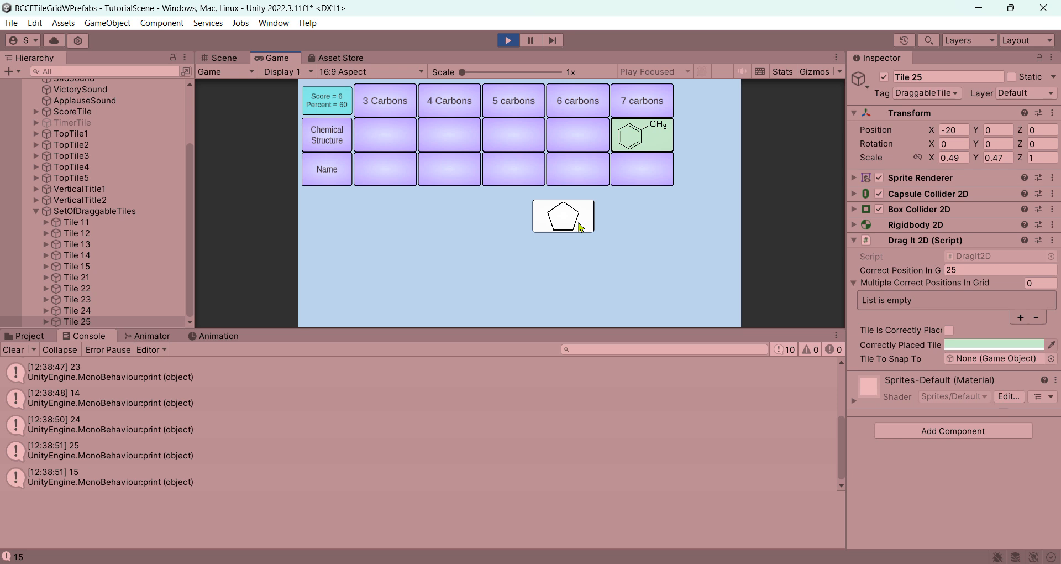
# - Place the cyclopentane structure in the Chemical Structure row under 5 carbons, and test the diethyl ether structure in the Name row under 4 Carbons
pyautogui.moveTo(581, 226)
pyautogui.mouseDown()
pyautogui.moveTo(570, 246)
pyautogui.moveTo(506, 212)
pyautogui.moveTo(505, 138)
pyautogui.mouseUp()
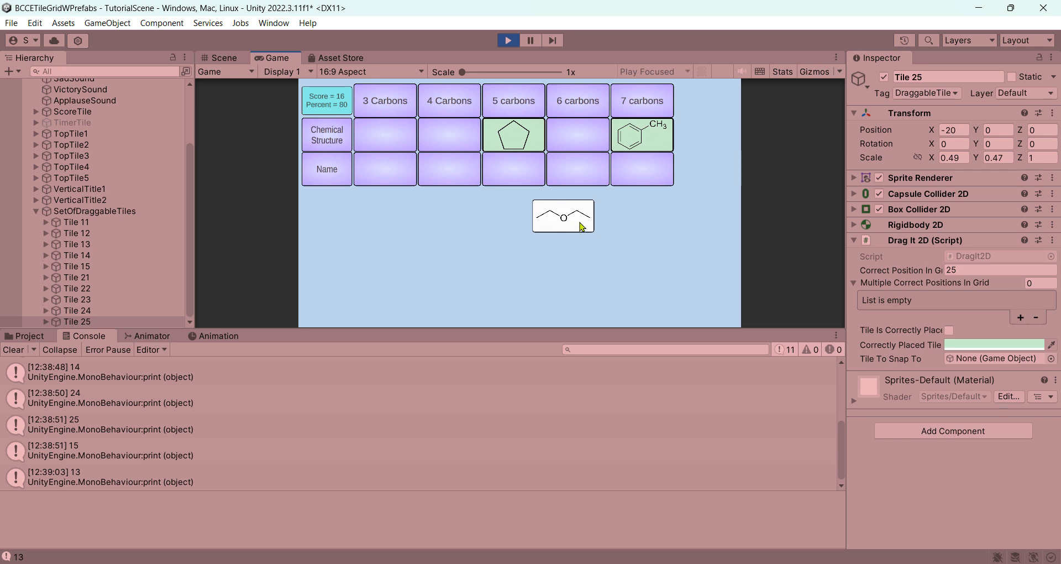
pyautogui.moveTo(569, 227); pyautogui.dragTo(532, 188)
pyautogui.moveTo(529, 190); pyautogui.dragTo(457, 206)
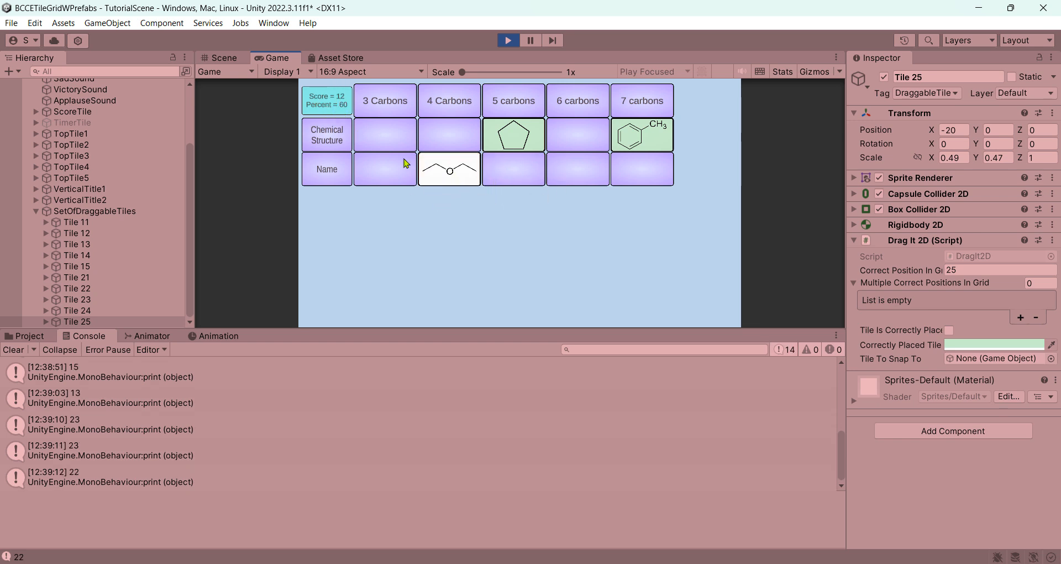
# - Move the diethyl ether structure to the Chemical Structure row and place the remaining tiles, ending with C3H8 in that row under 3 Carbons
pyautogui.moveTo(462, 182); pyautogui.dragTo(451, 138)
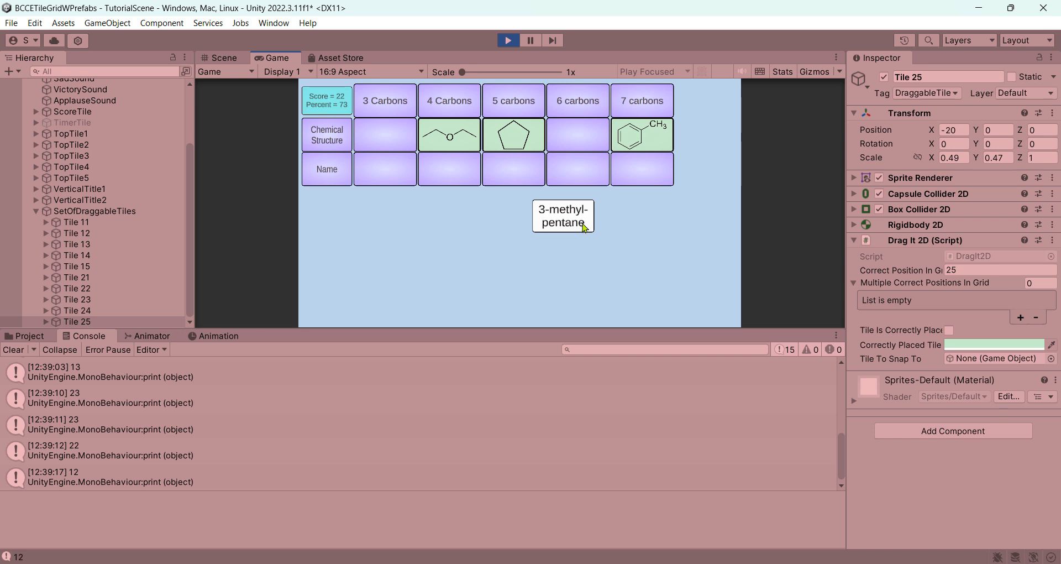
pyautogui.moveTo(584, 226); pyautogui.dragTo(529, 225)
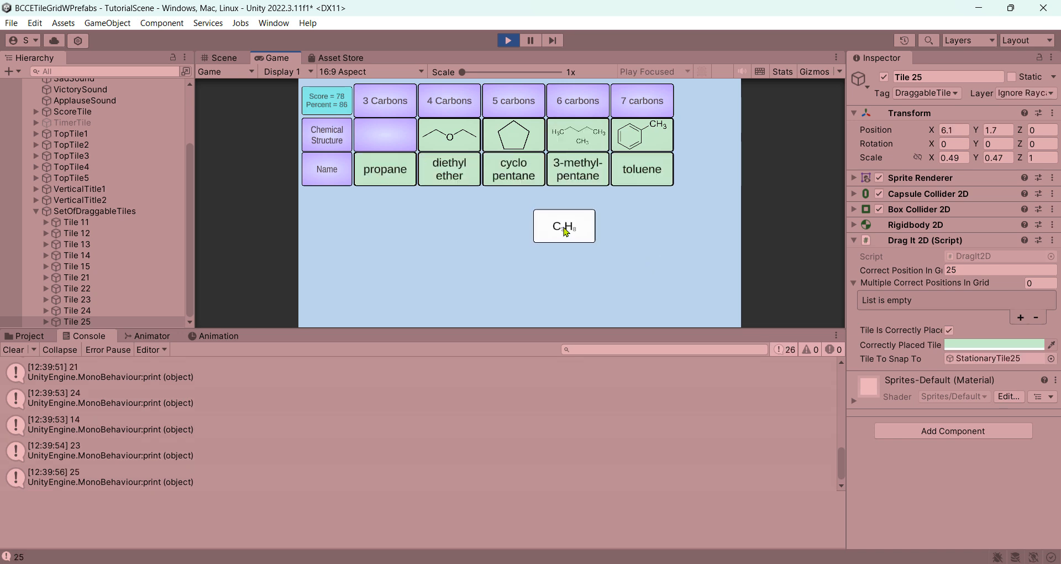
pyautogui.moveTo(569, 226); pyautogui.dragTo(385, 140)
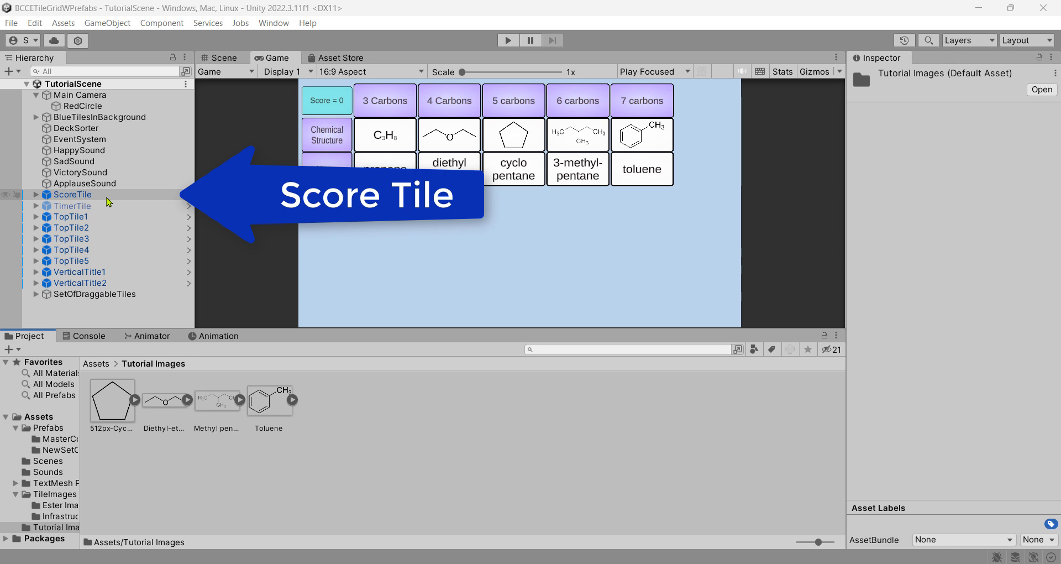
# - Set the penalty for wrong placement to 5 in the ScoreTile's Scorekeeper Script
pyautogui.click(108, 198)
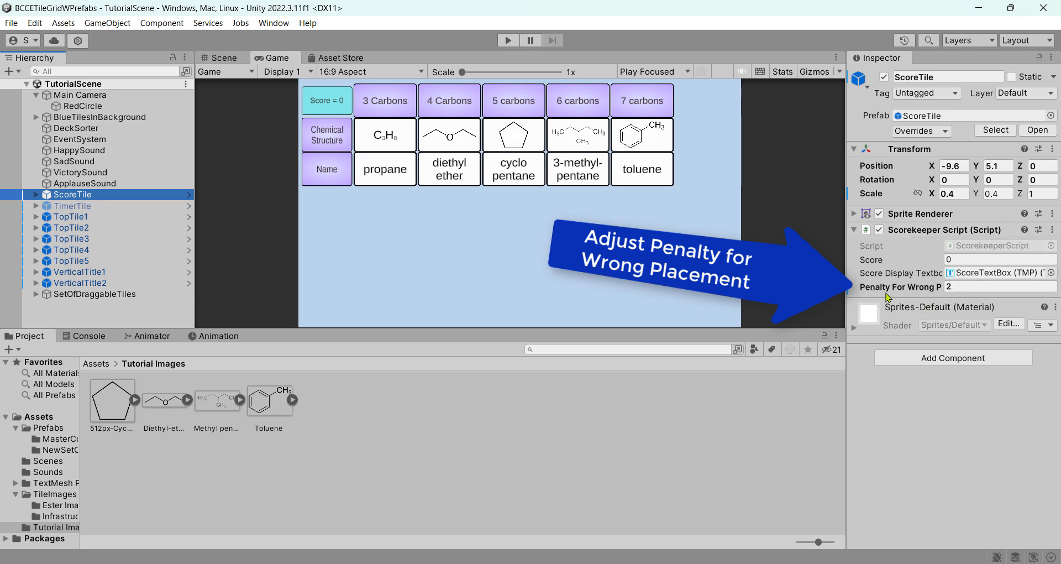
pyautogui.click(958, 288)
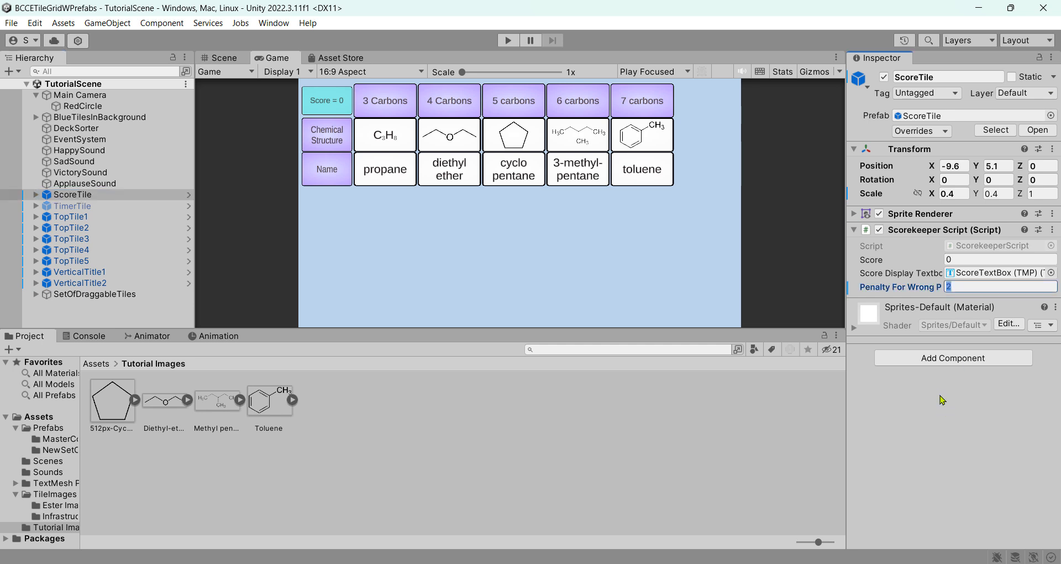
pyautogui.write('5')
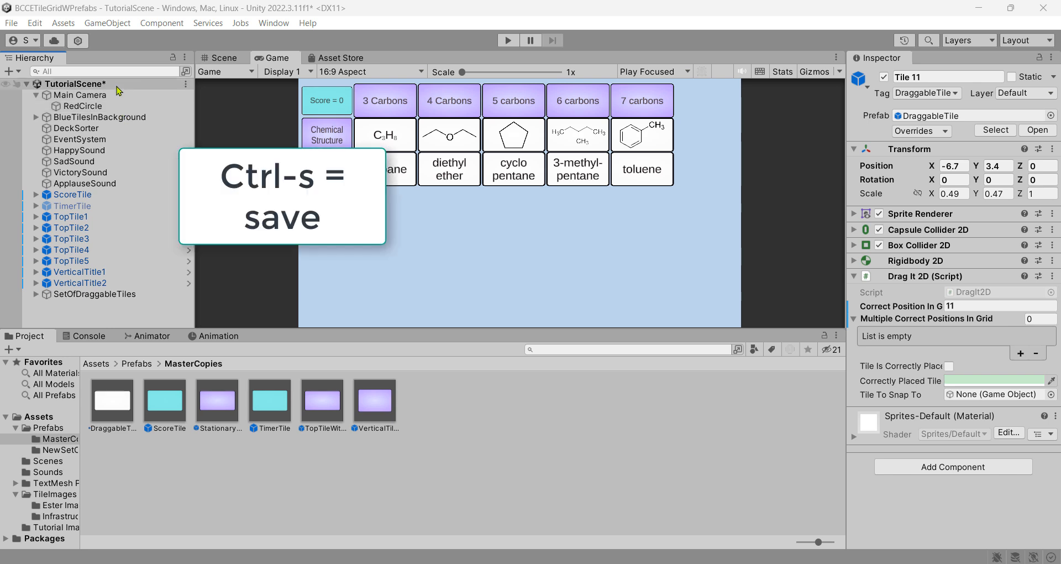
# - Save the modified TutorialScene
pyautogui.hotkey('ctrl', 's')
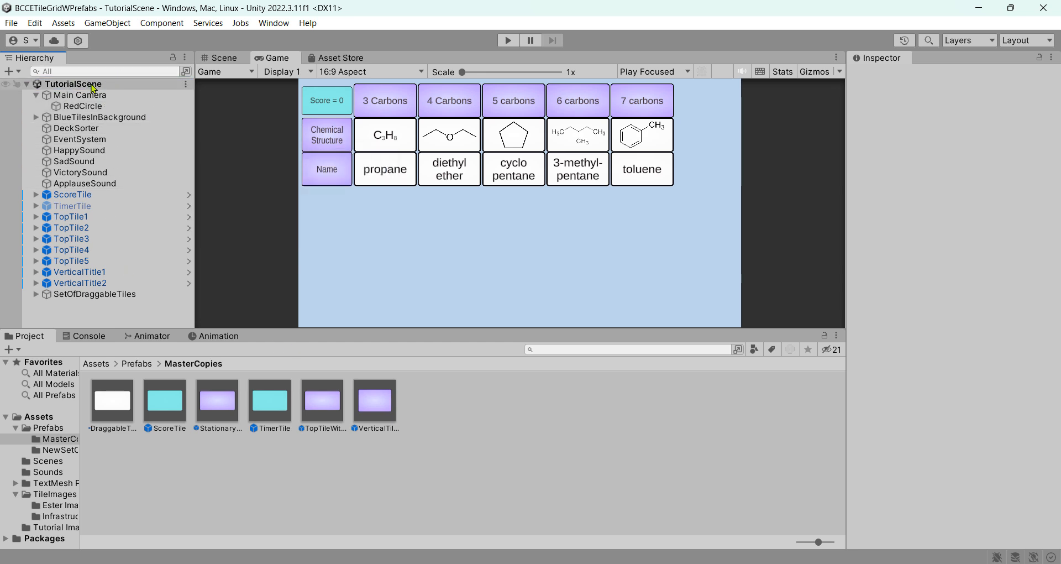
pyautogui.click(12, 23)
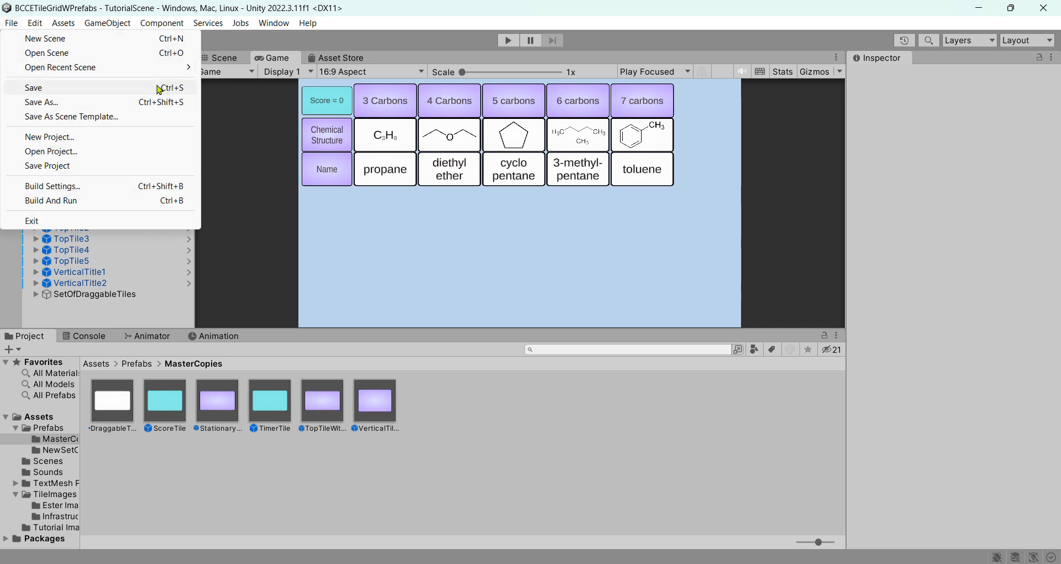
pyautogui.click(127, 88)
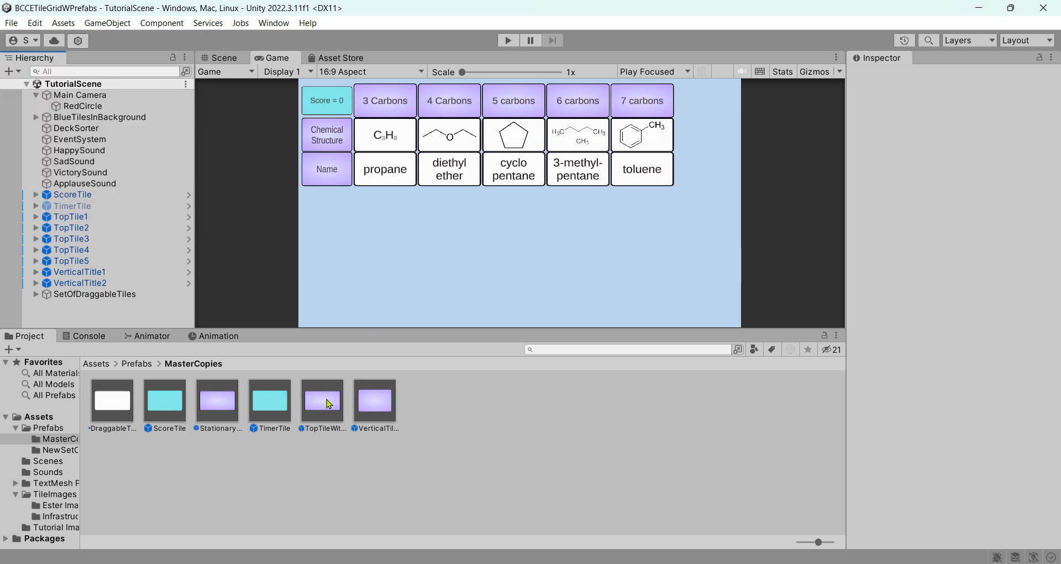